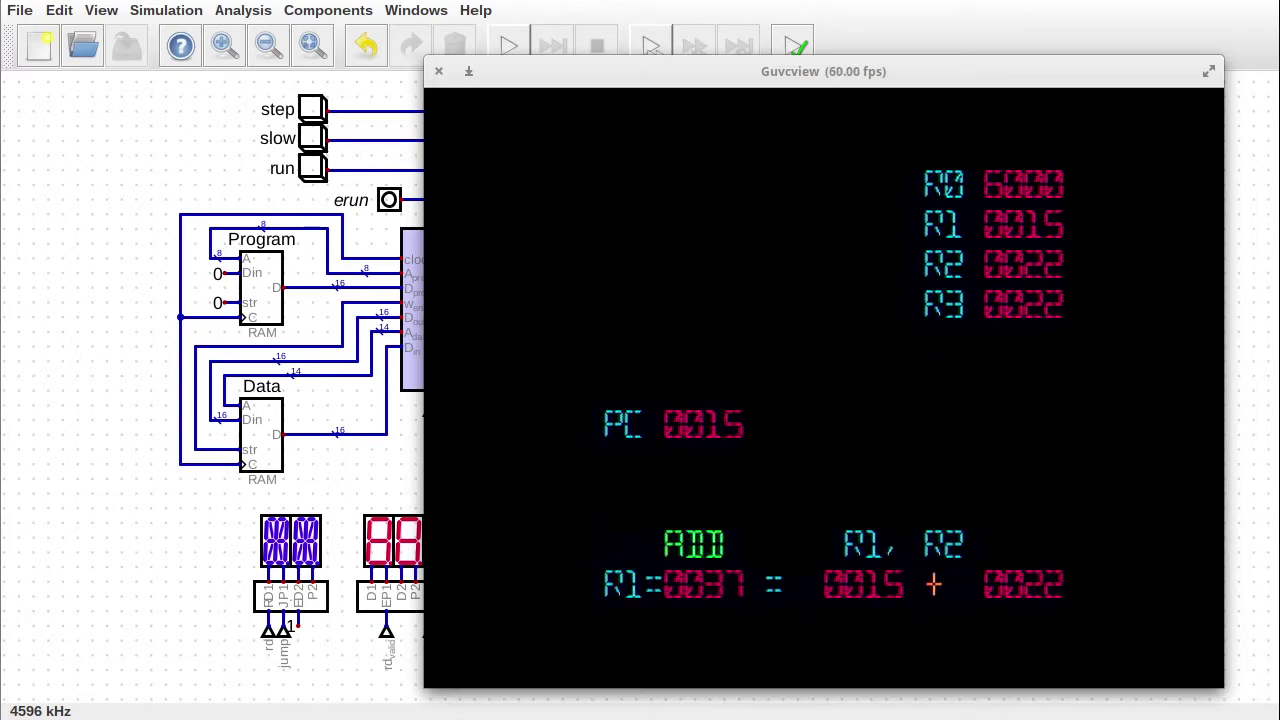
Step: Switch to Digital and run the tests of all circuits in the folder, closing the result list after viewing it
key(alt+Tab)
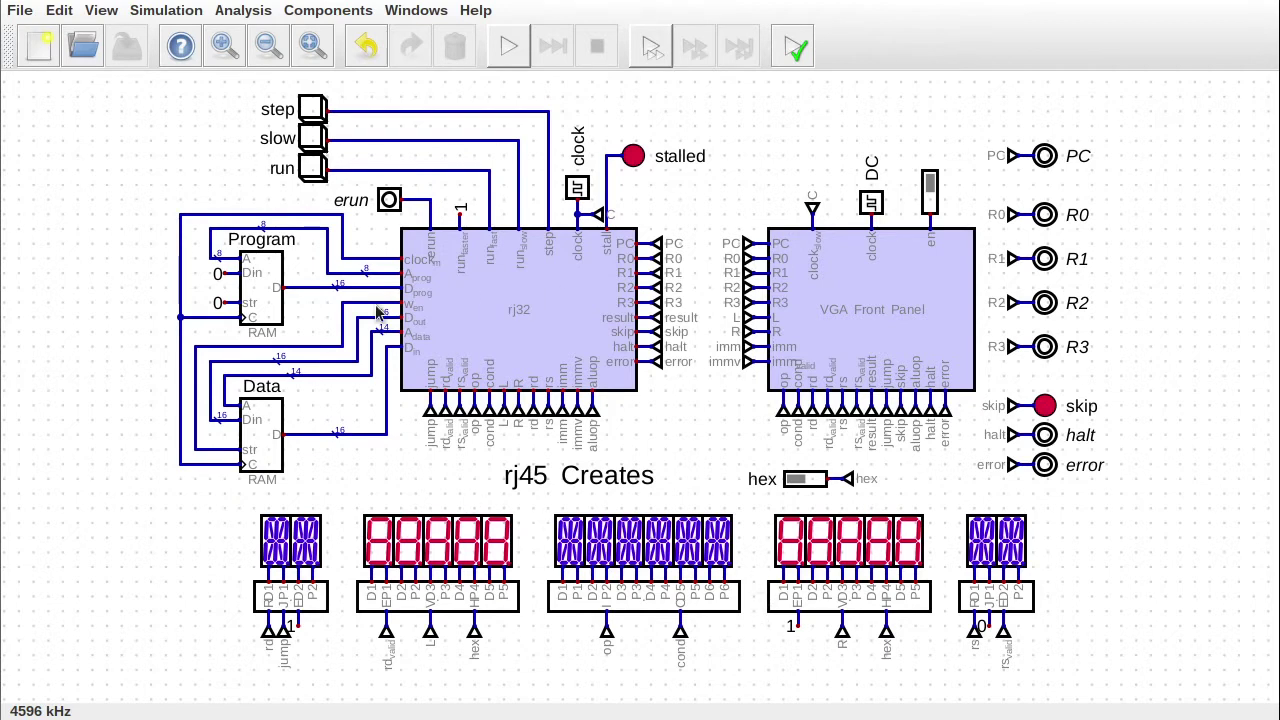
click(507, 47)
click(597, 47)
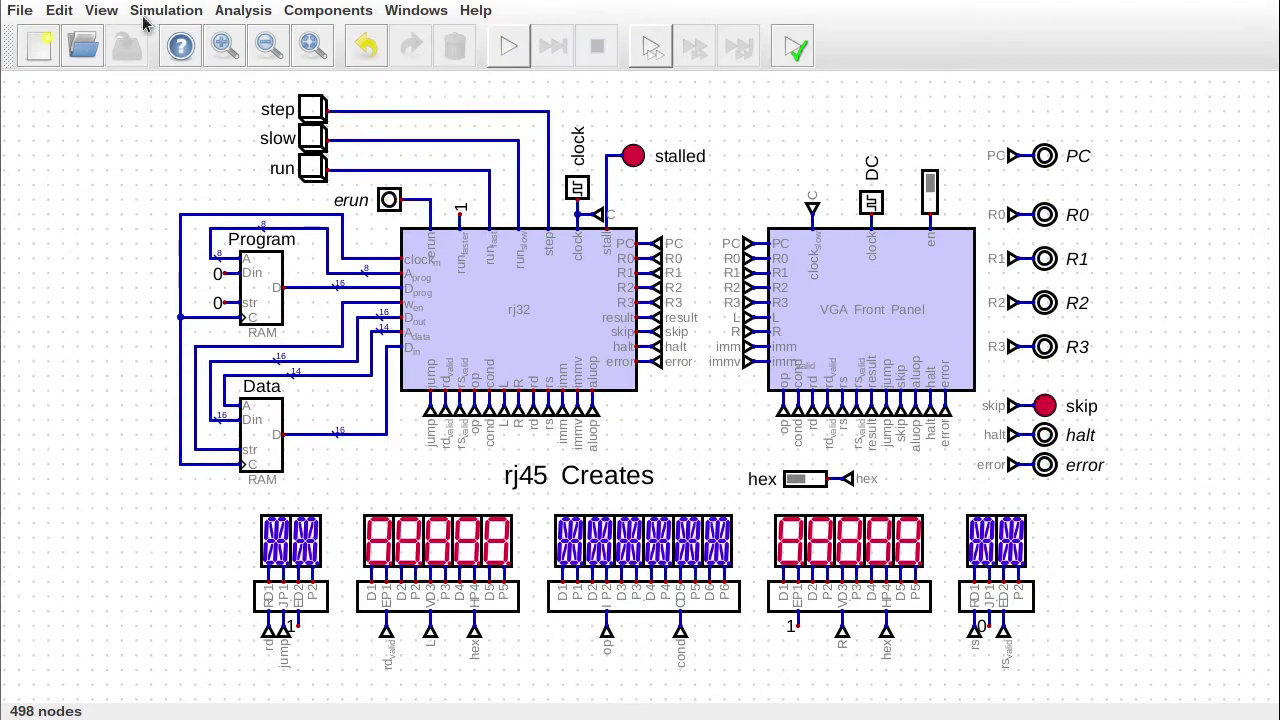
click(166, 10)
click(212, 347)
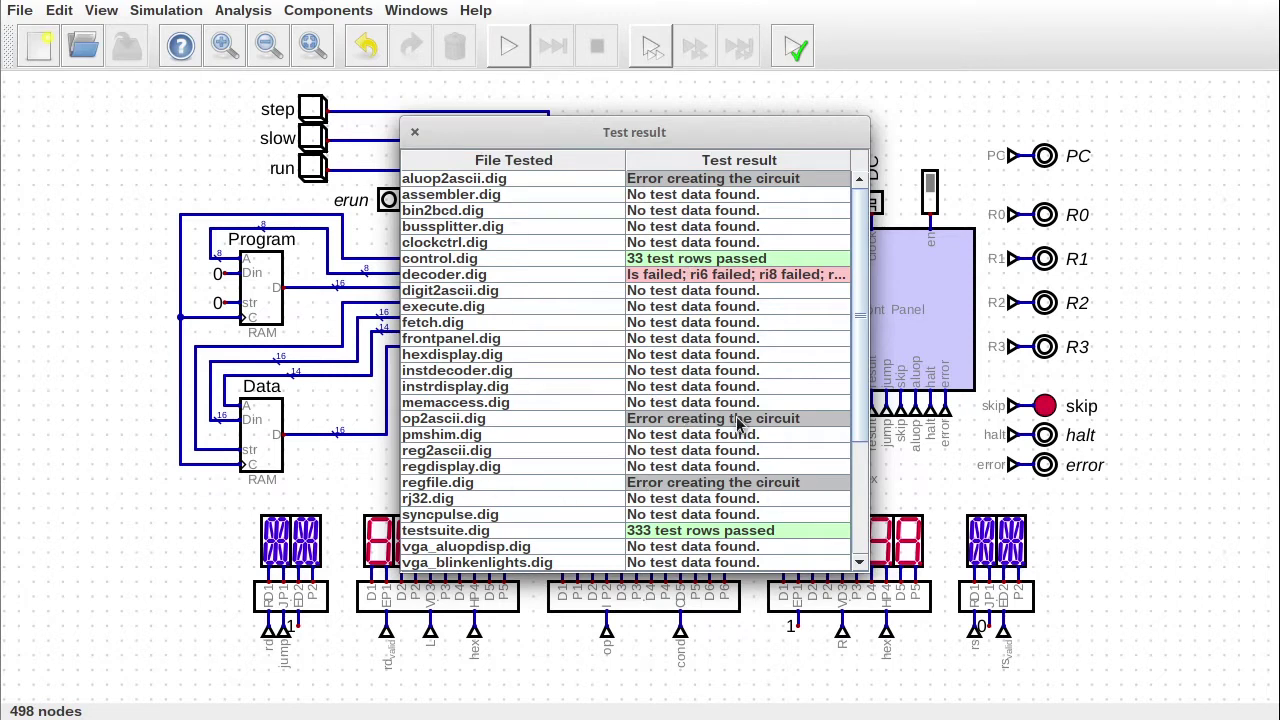
click(415, 133)
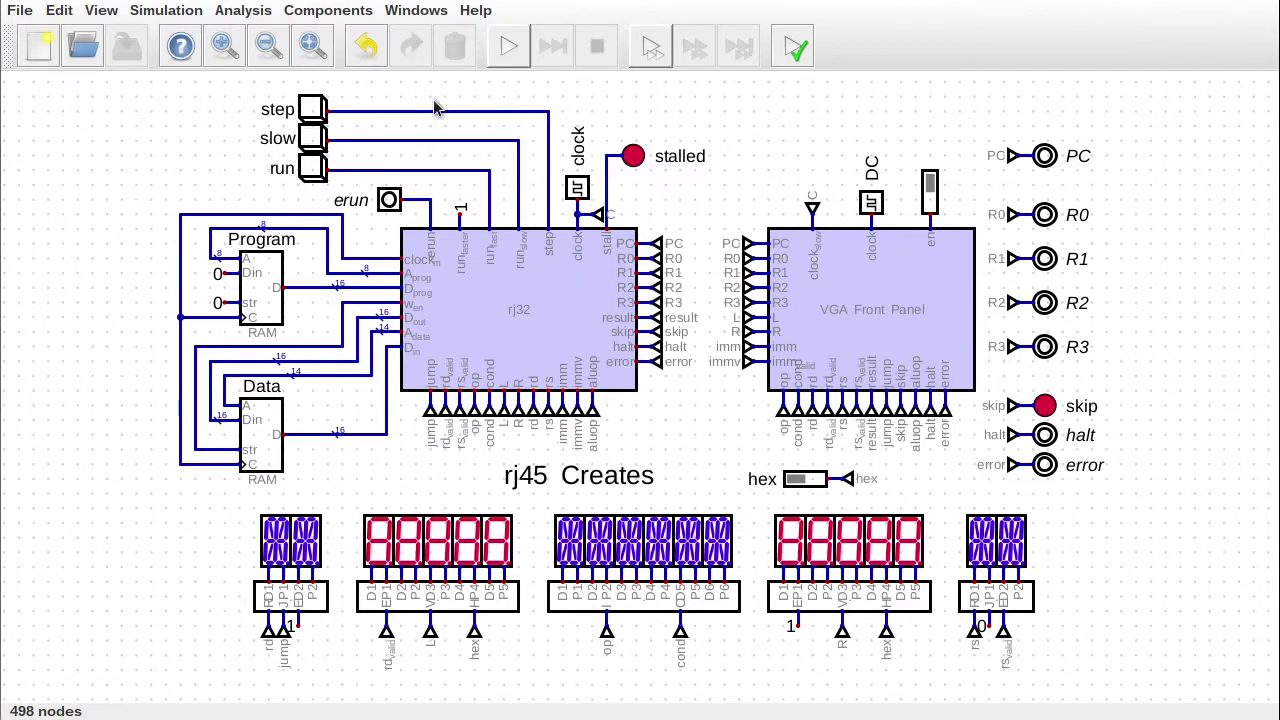
Step: Open the embedded rj32 circuit and, from inside it, the execute subcircuit
click(528, 48)
click(597, 46)
right_click(512, 312)
click(563, 354)
right_click(795, 394)
click(803, 420)
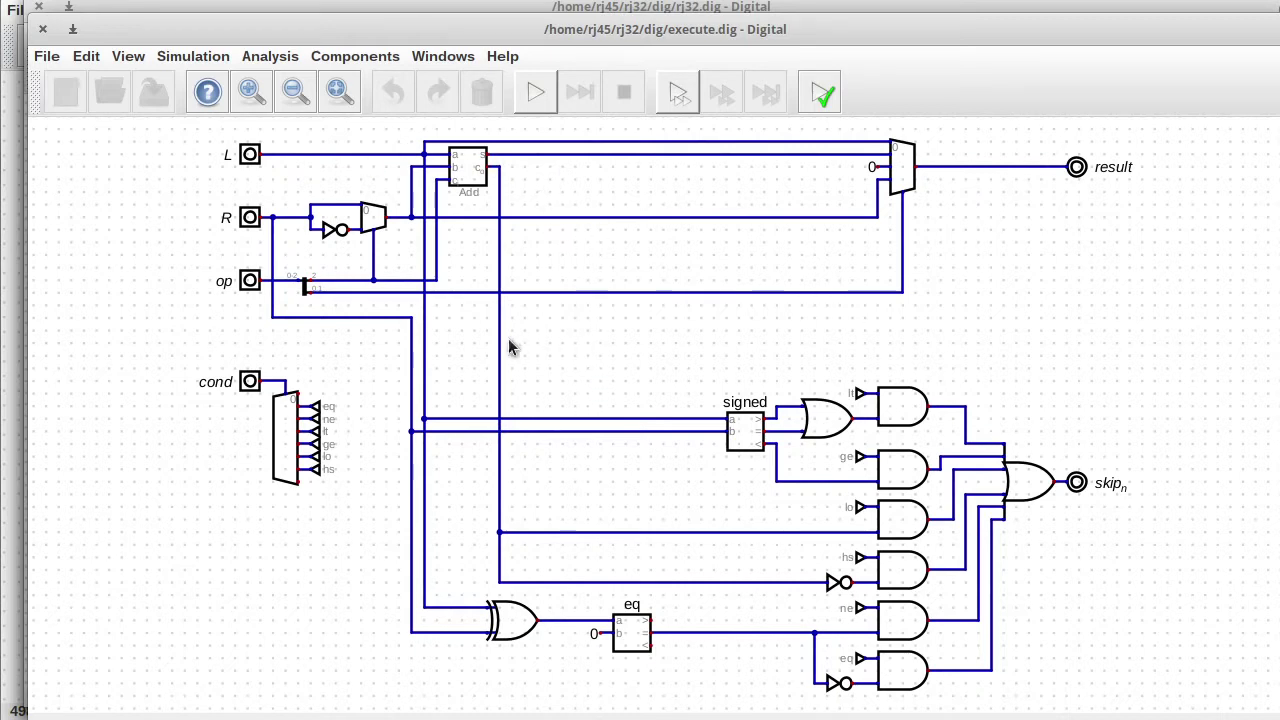
Step: Place an AND gate in the free area between the adder and the signed comparator
click(325, 56)
mouse_move(351, 93)
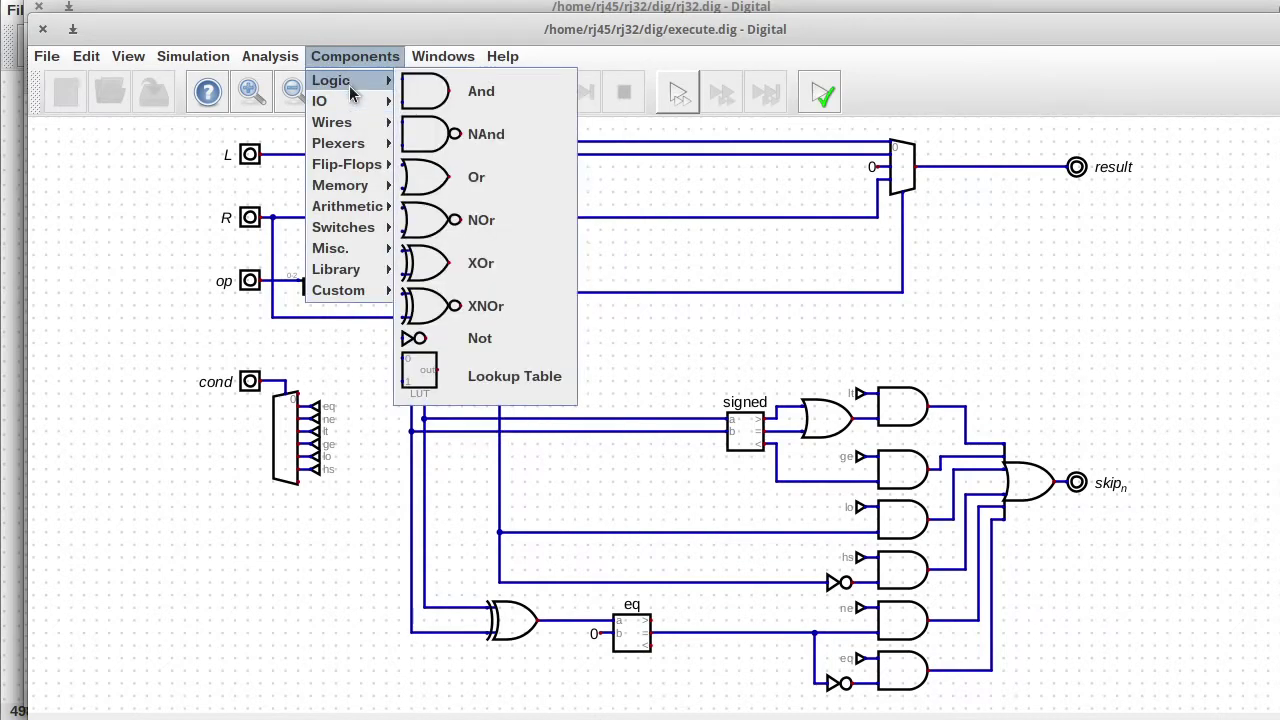
click(440, 92)
click(627, 349)
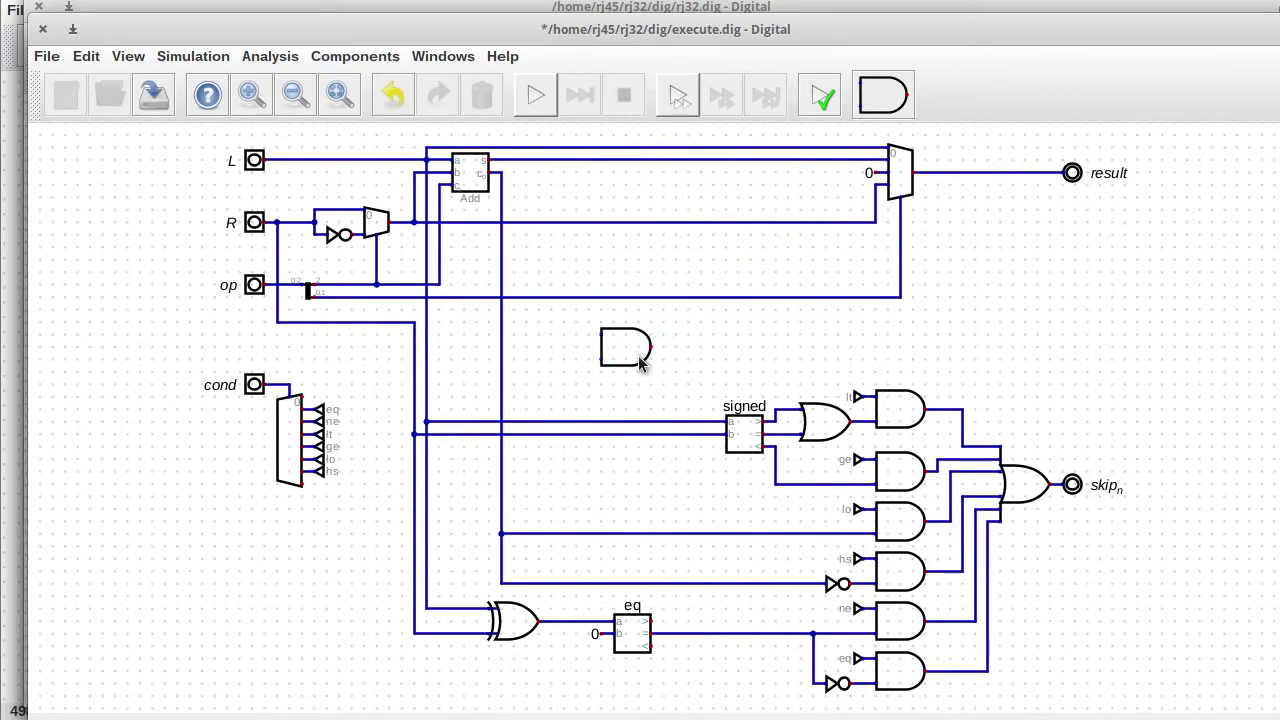
right_click(625, 349)
key(Escape)
Step: Add a splitter below the adder with input splitting 16 and output splitting 15-15
click(345, 57)
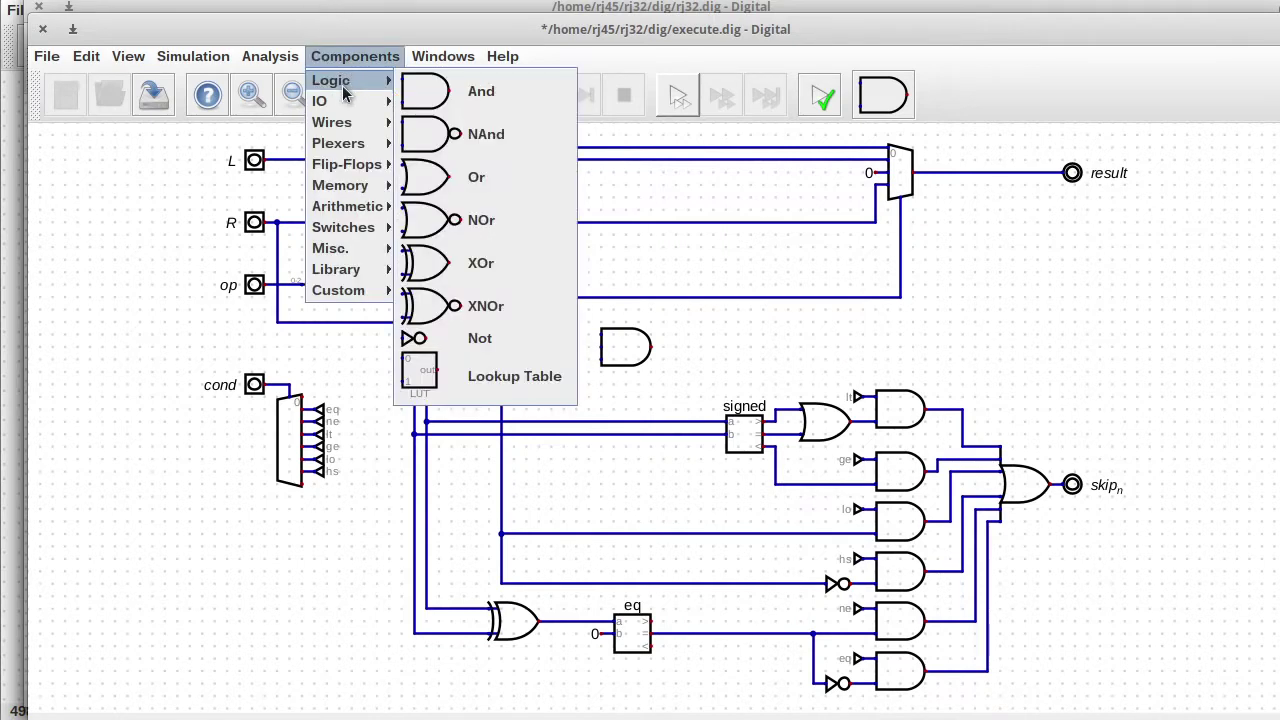
mouse_move(345, 120)
click(470, 203)
click(593, 279)
click(583, 266)
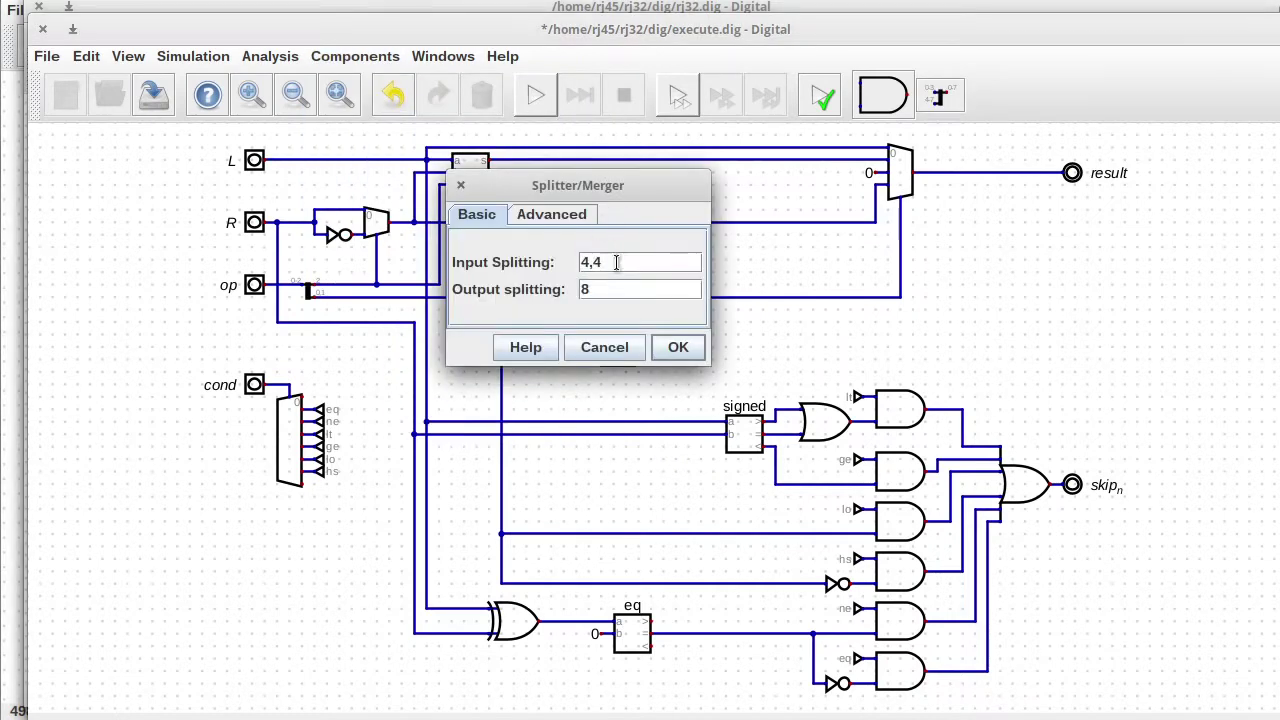
drag(628, 264, 536, 250)
text(16)
drag(677, 290, 578, 289)
text(15-15)
click(672, 347)
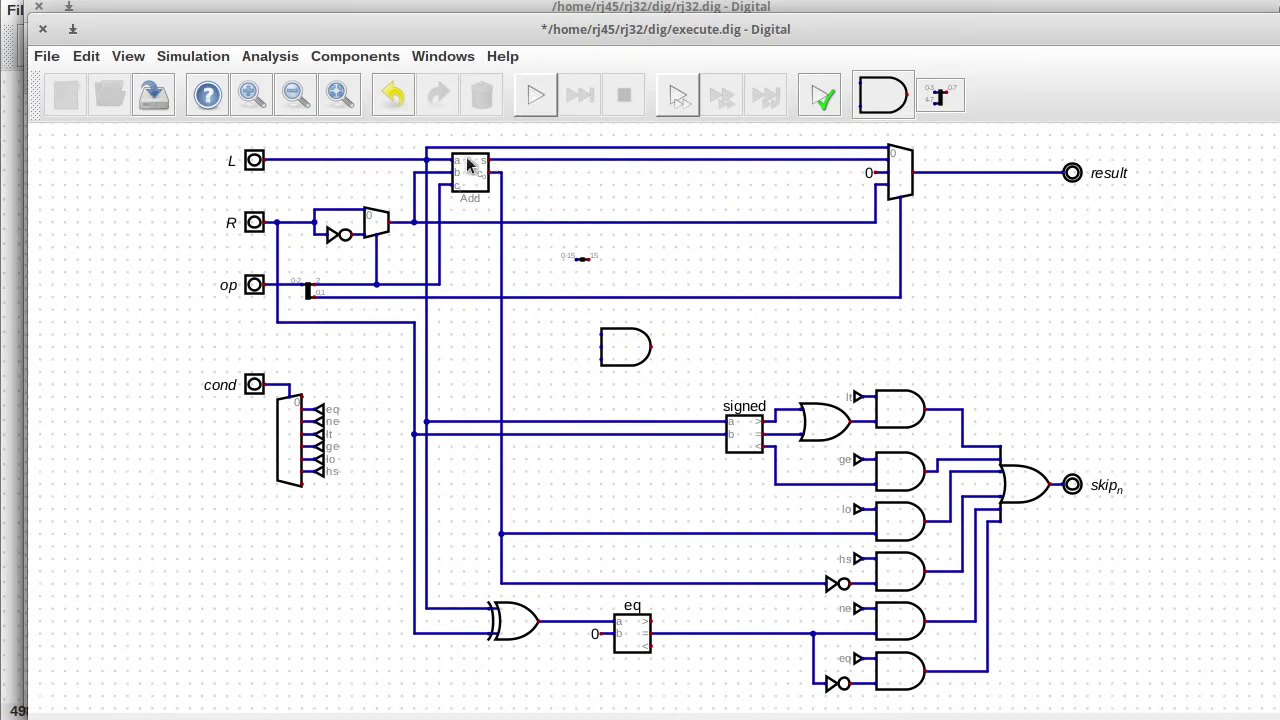
Step: Connect the splitter to the vertical L wire with an output tunnel named LN, and shift the adder's carry wire slightly right
mouse_move(550, 245)
mouse_down()
mouse_move(624, 282)
mouse_move(477, 348)
mouse_move(476, 330)
mouse_up()
click(434, 331)
click(429, 321)
click(480, 321)
key(t)
click(481, 323)
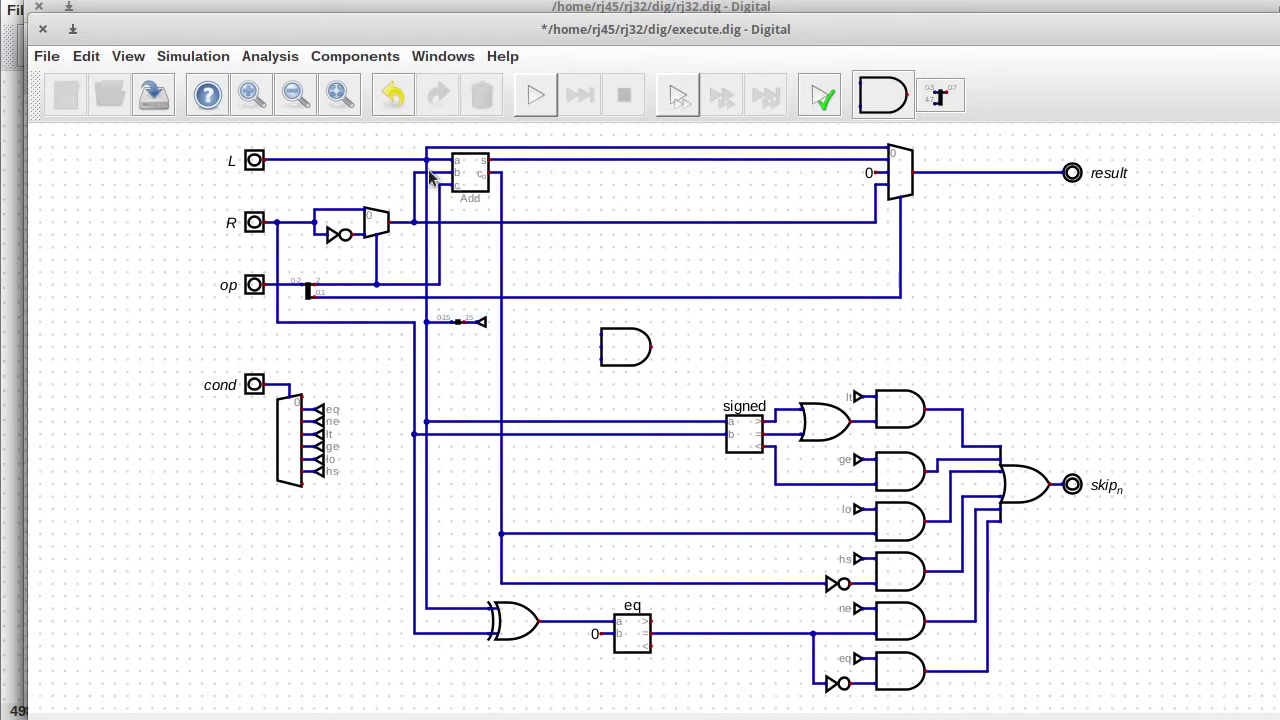
right_click(483, 321)
text(LN)
click(555, 371)
ctrl+click(502, 487)
click(514, 480)
Step: Copy the LN splitter and tunnel, connect the copy to the R wire after the inverting multiplexer, and name its tunnel RN
drag(432, 300, 493, 340)
click(492, 336)
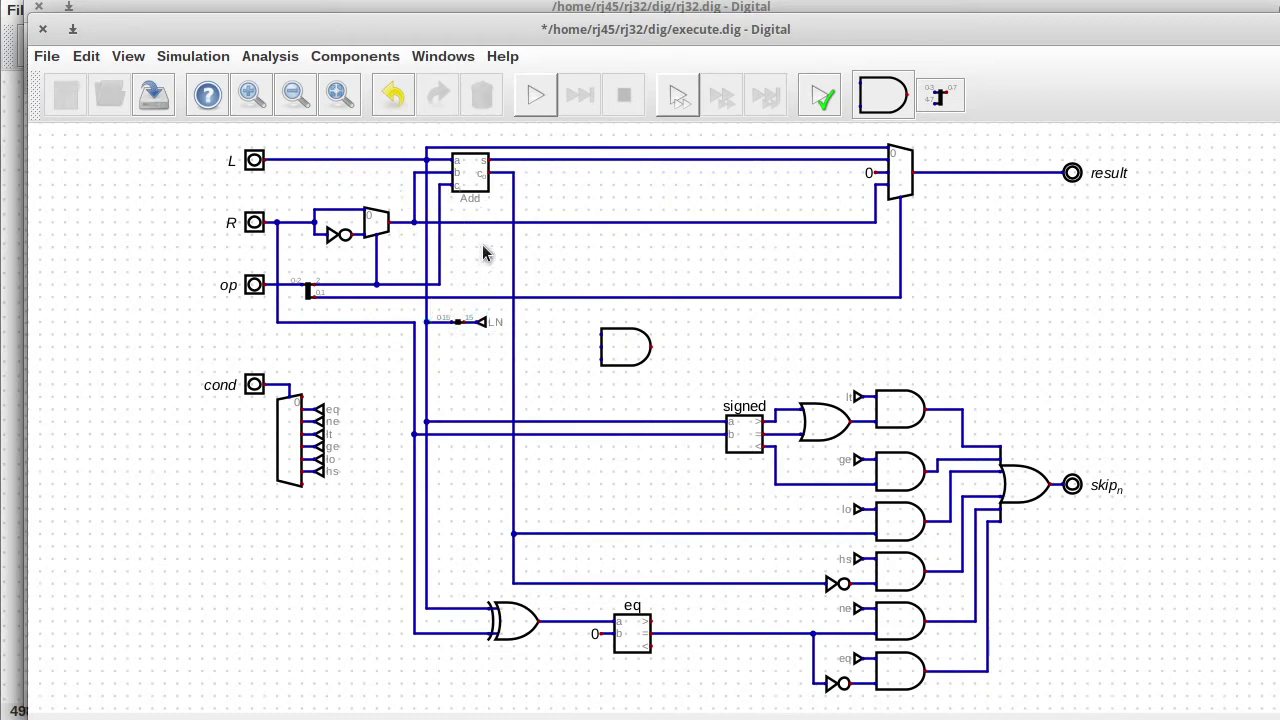
key(ctrl+v)
click(618, 264)
click(551, 247)
click(526, 223)
right_click(595, 249)
drag(594, 260, 541, 258)
text(RN)
key(Return)
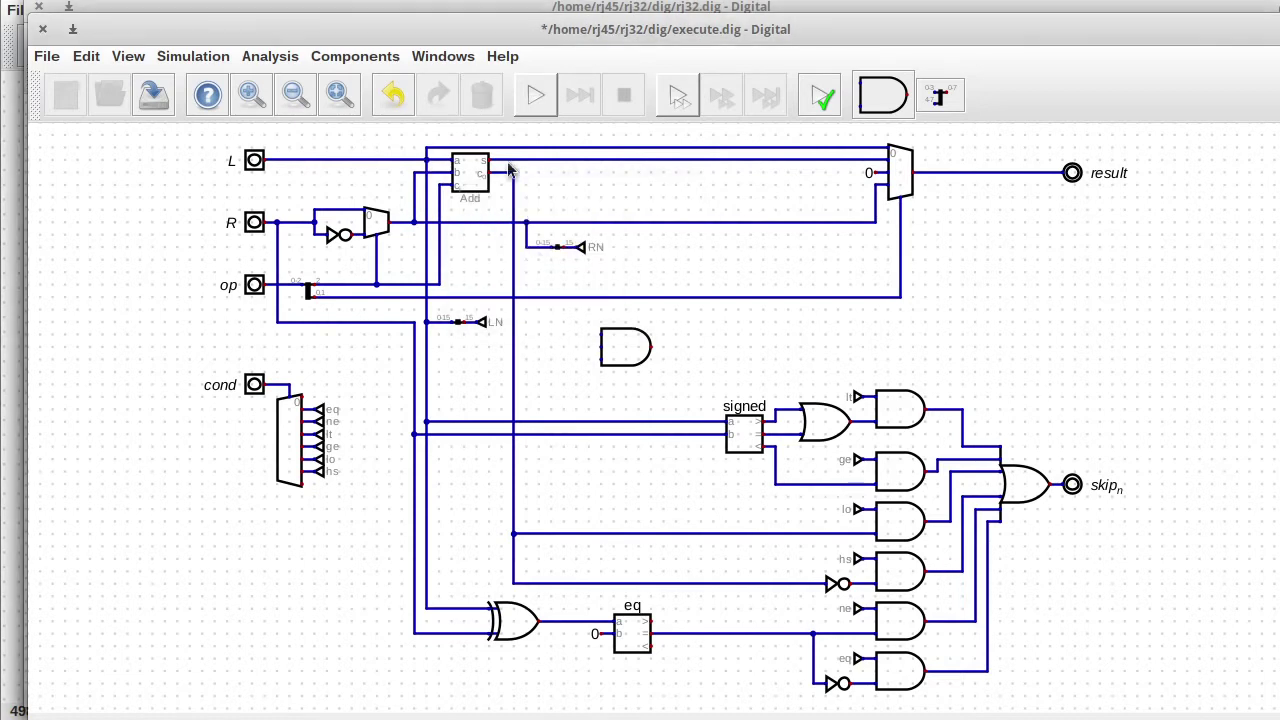
Step: Duplicate the RN splitter and tunnel, connect the copy to the adder's sum output, and name its tunnel SN
drag(539, 262, 607, 226)
key(ctrl+d)
click(588, 189)
click(539, 184)
click(526, 161)
drag(533, 168, 618, 205)
right_click(580, 186)
text(SN)
click(654, 237)
Step: Align the LN splitter under the other branches and configure the loose AND gate with three inputs, the third inverted
drag(427, 309, 694, 383)
drag(626, 345, 676, 345)
right_click(676, 345)
click(714, 400)
click(757, 423)
Step: Duplicate the SN tunnel, rotate it 180°, and place it at the AND gate's inverted third input
drag(568, 172, 612, 200)
key(ctrl+d)
key(r)
key(r)
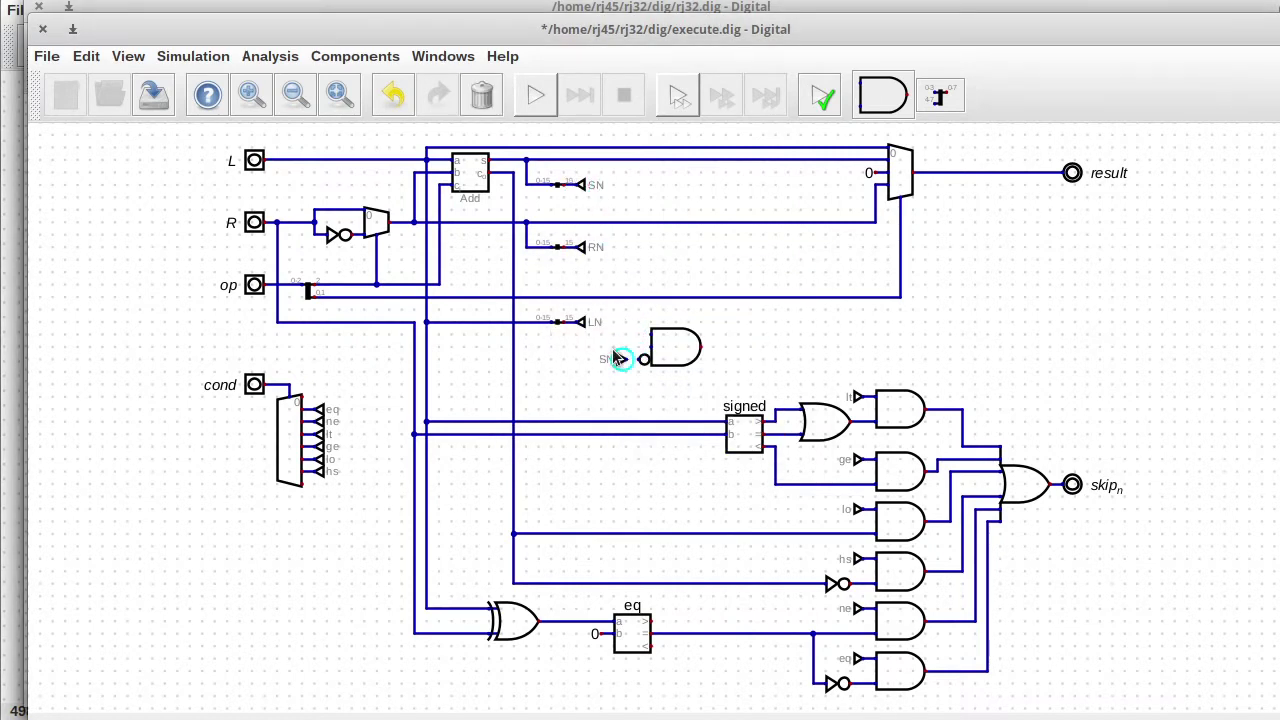
click(615, 354)
Step: Copy the LN and RN tunnels to the AND gate's first and second inputs and line up the three tunnels
click(579, 319)
key(ctrl+c)
key(ctrl+v)
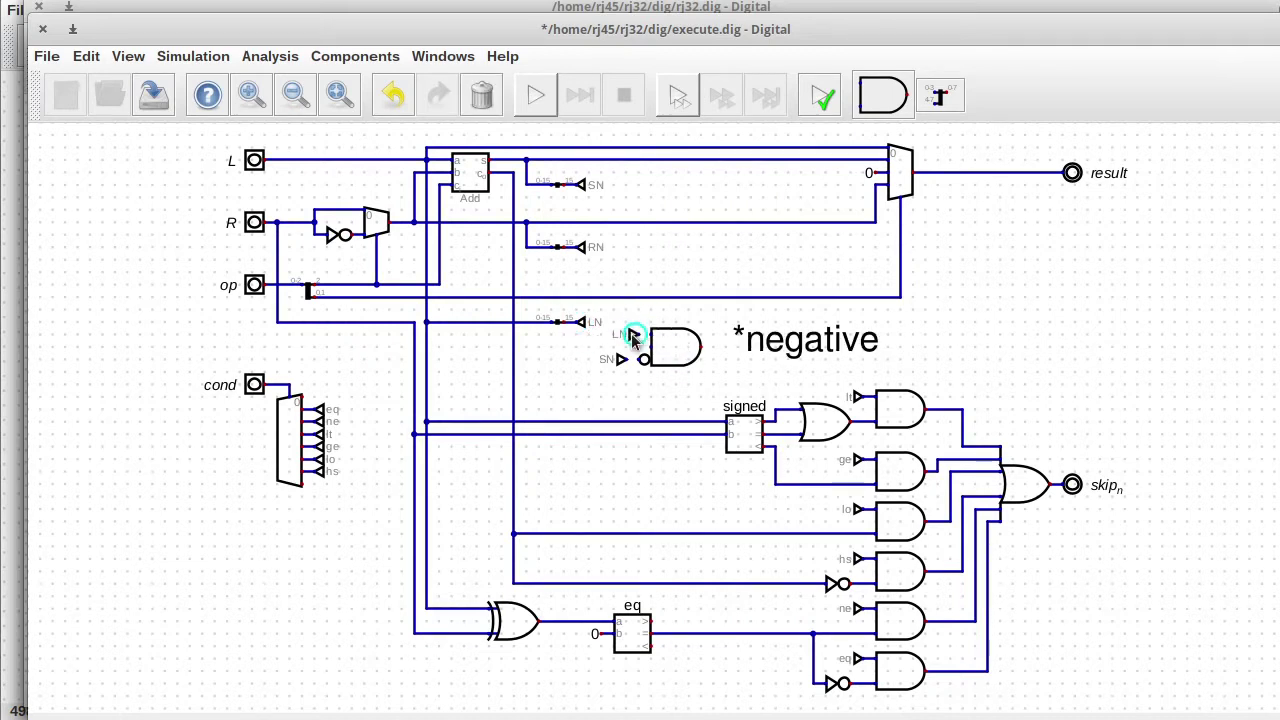
click(634, 336)
click(580, 247)
key(ctrl+c)
key(ctrl+v)
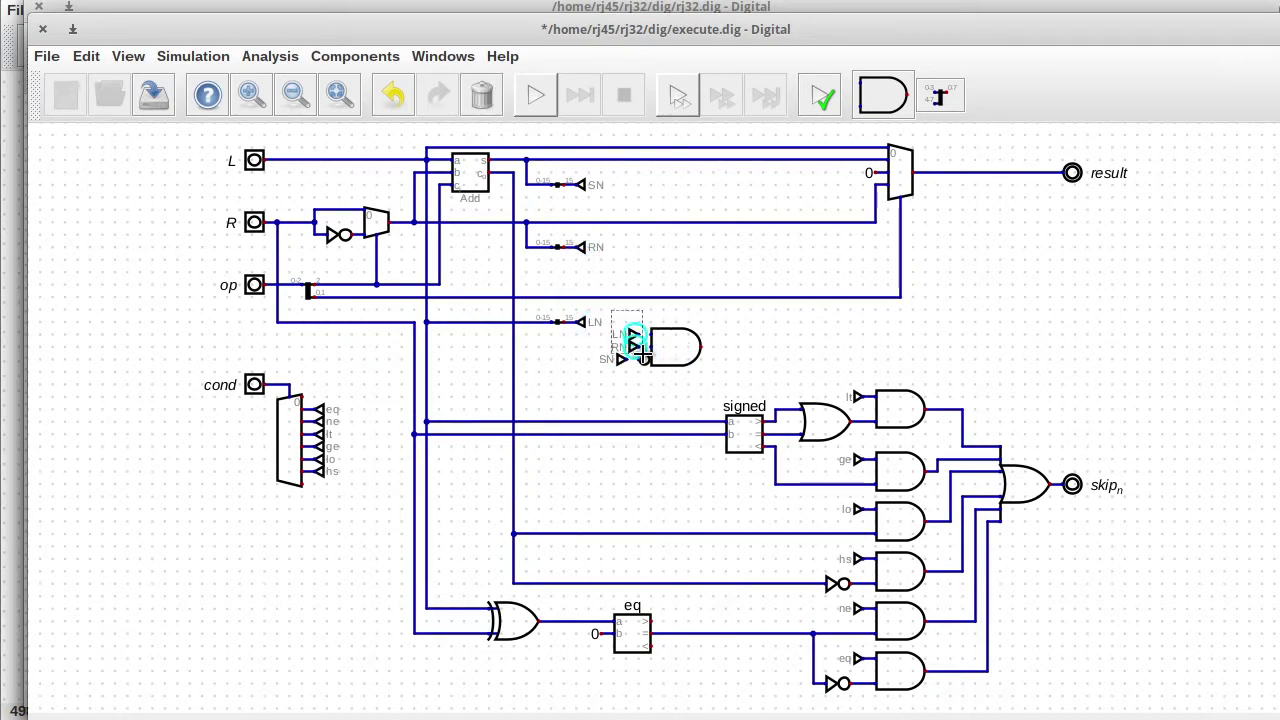
click(626, 350)
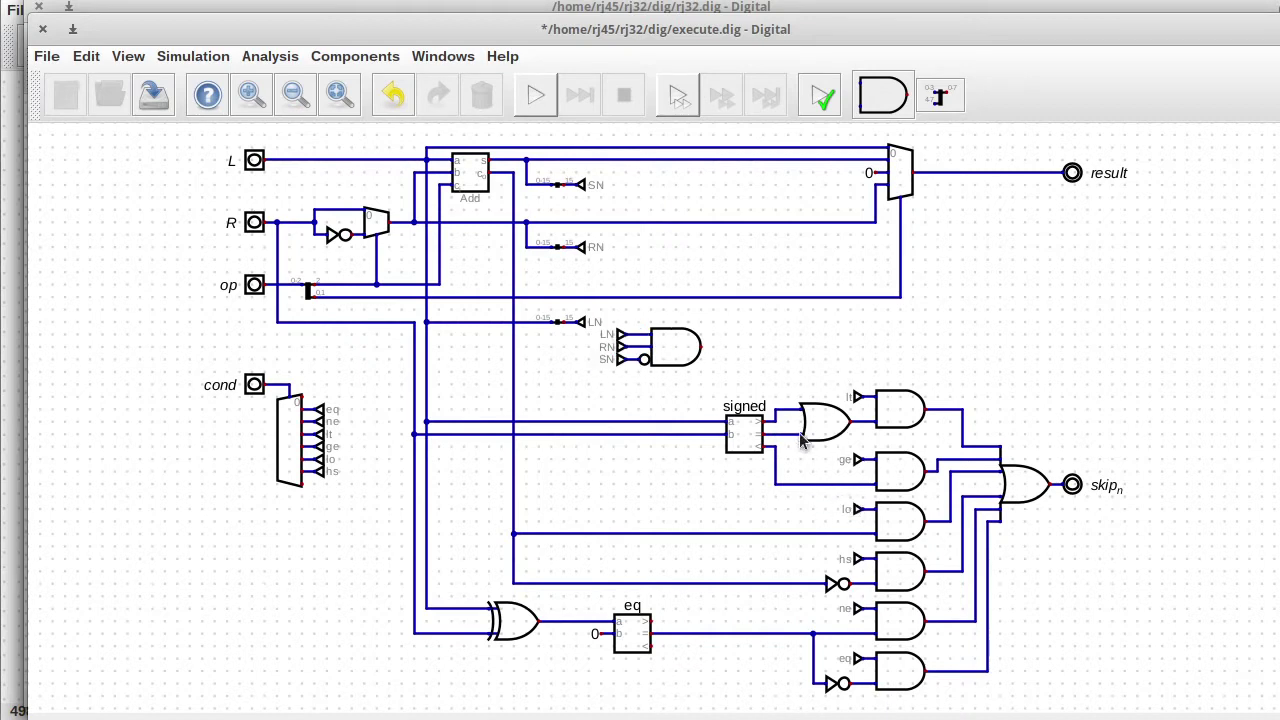
Step: Delete the signed comparator, the OR gate behind it and their wires
drag(701, 378, 856, 495)
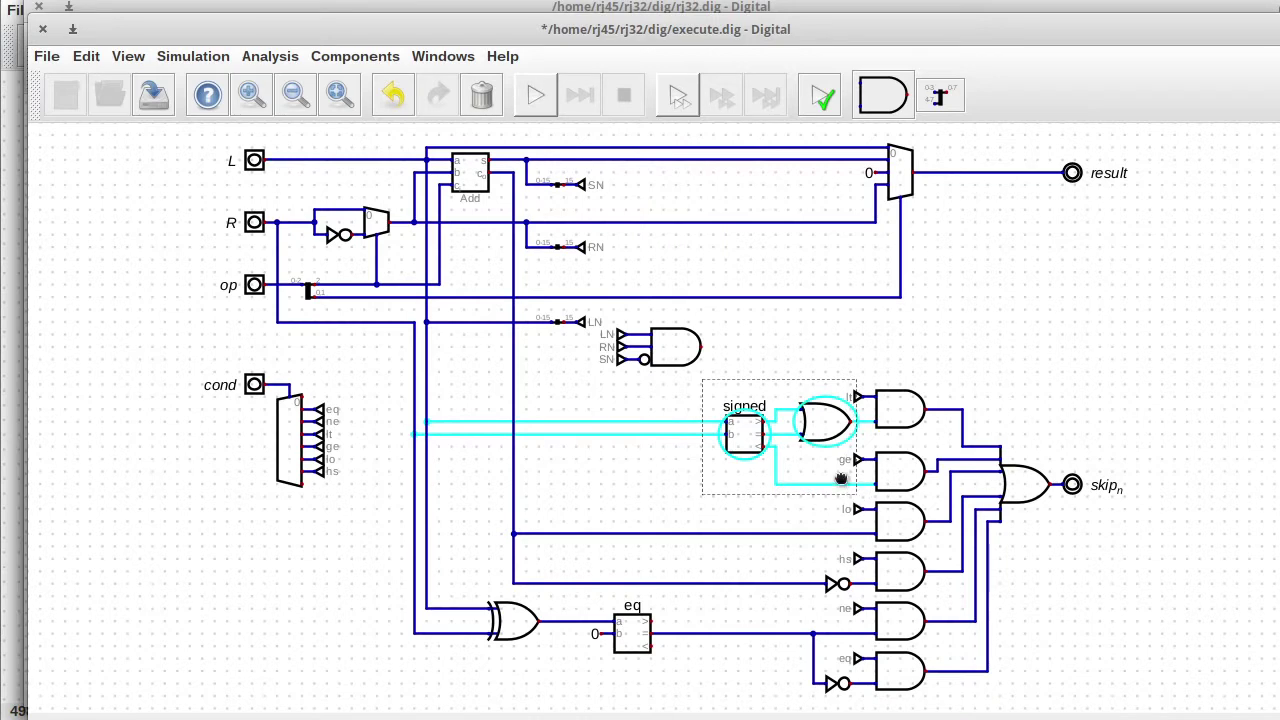
key(Delete)
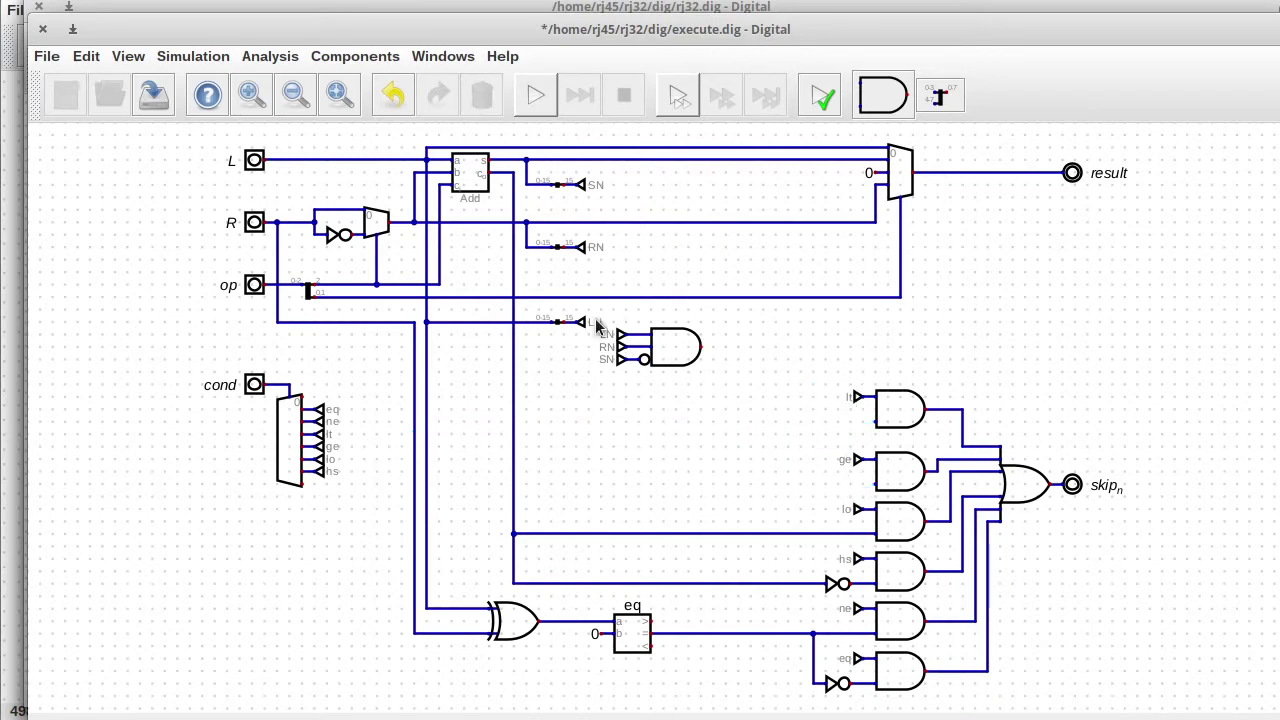
Step: Move the three-input AND gate with its tunnels down and left, and duplicate the group directly below it
drag(601, 309, 676, 417)
drag(535, 335, 704, 424)
click(692, 420)
key(ctrl+v)
click(659, 456)
Step: On the lower AND gate, invert In_1 and In_2 instead of In_3, and realign it with its tunnels
right_click(628, 430)
click(642, 472)
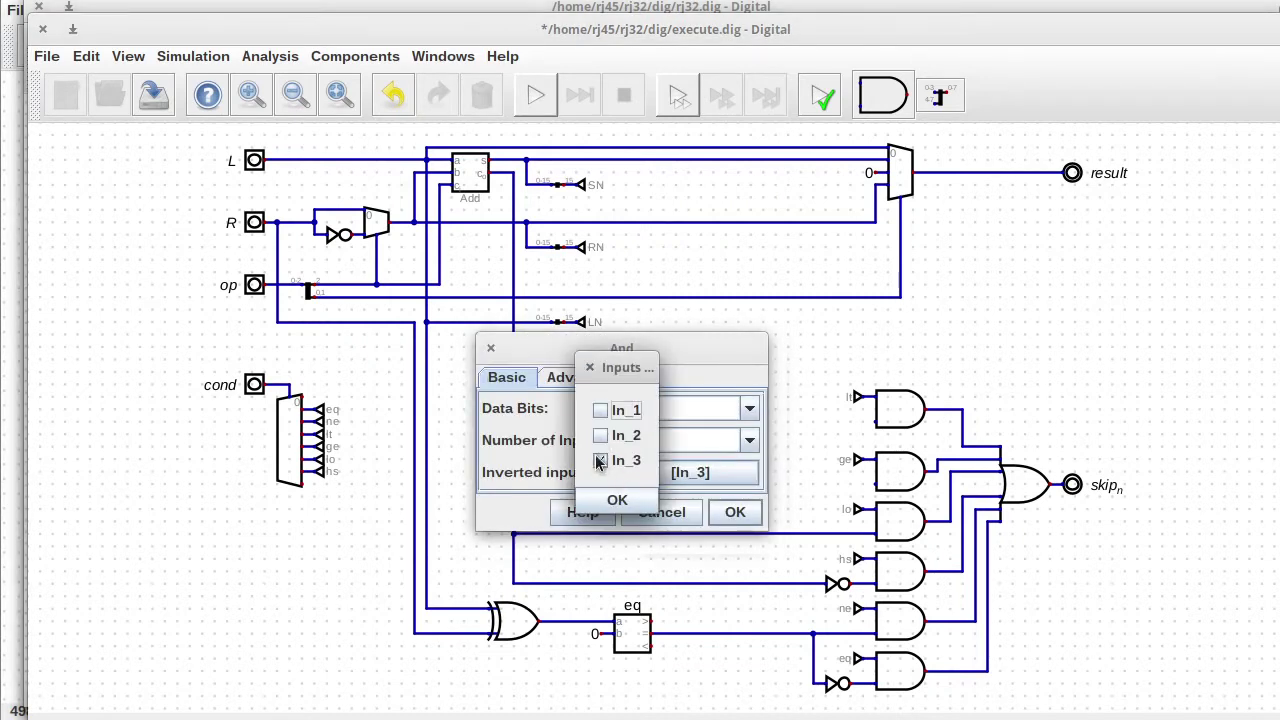
click(600, 461)
click(600, 435)
click(600, 410)
click(617, 500)
click(735, 512)
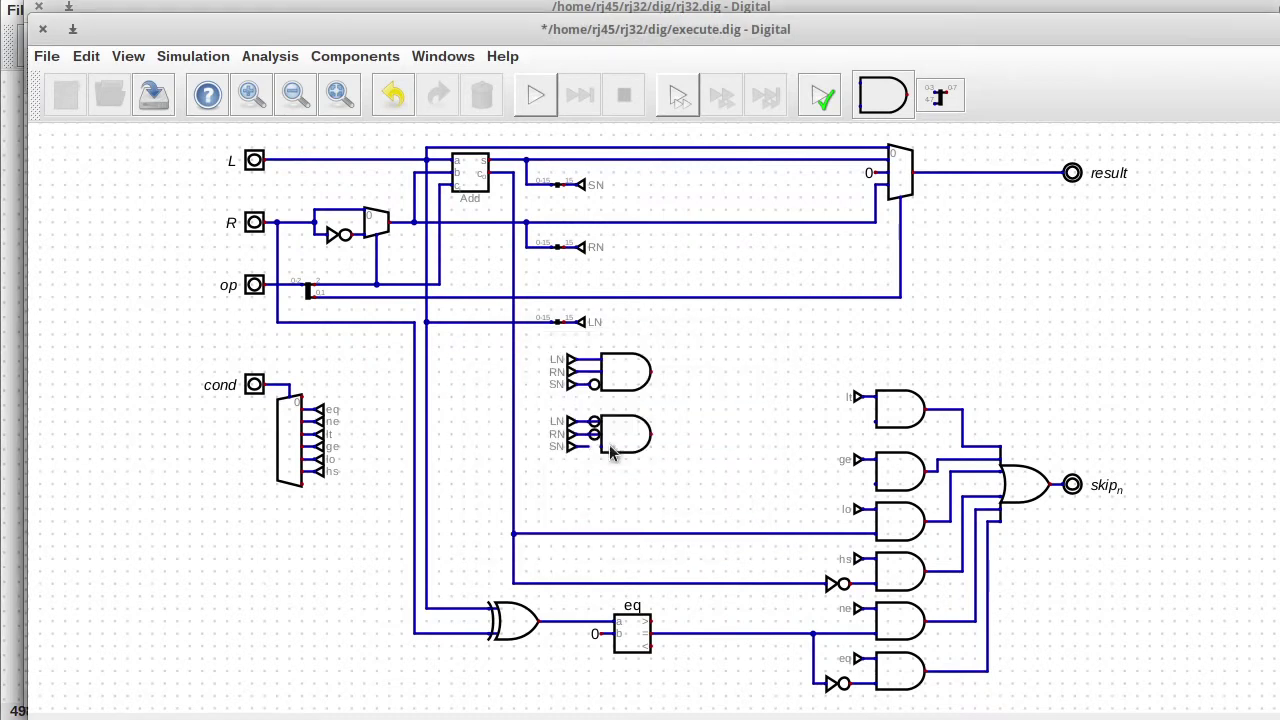
drag(584, 412, 620, 440)
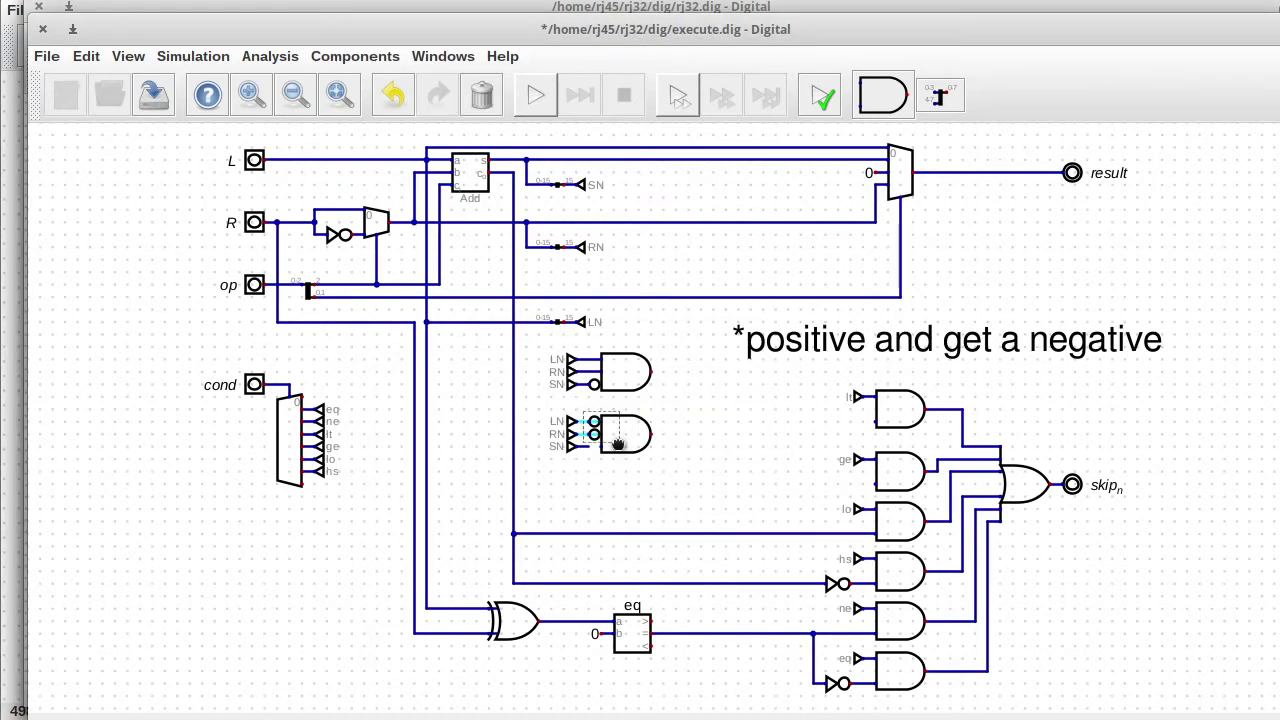
click(598, 447)
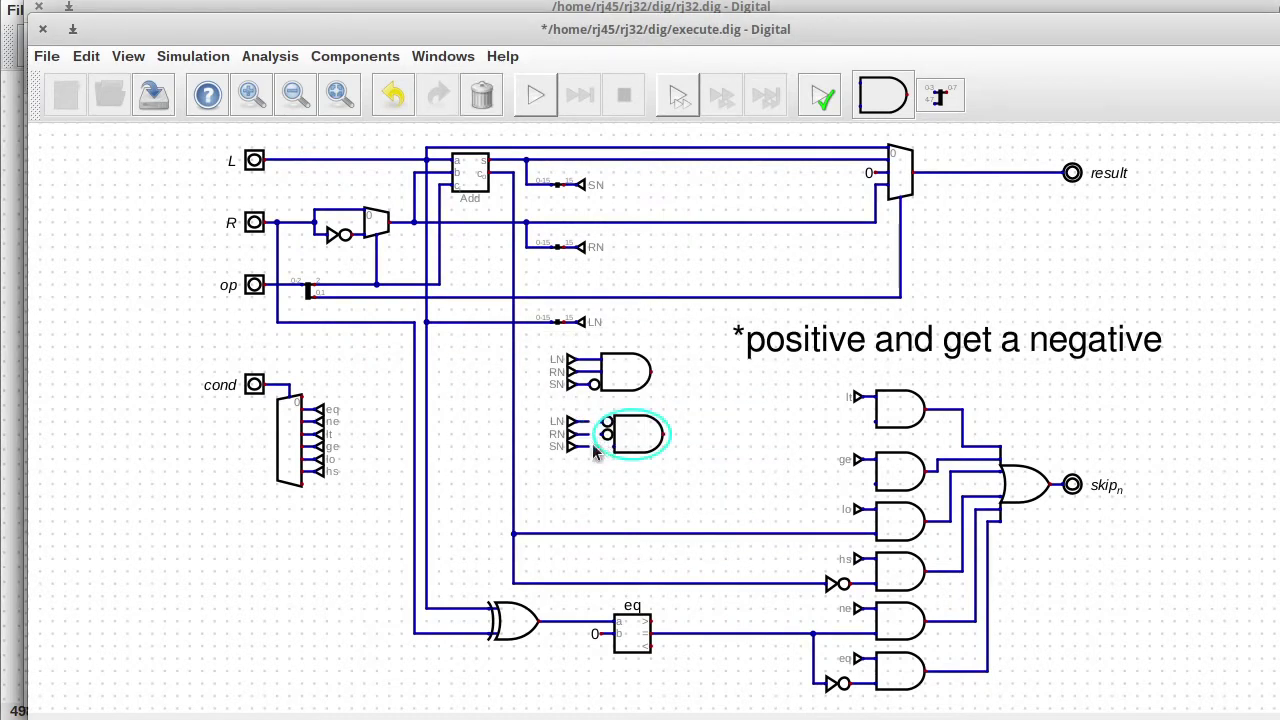
Step: Place an OR gate beside the two three-input AND gates and wire both of their outputs to its inputs
click(334, 62)
mouse_move(344, 78)
click(440, 170)
click(714, 409)
click(653, 372)
click(664, 396)
click(688, 397)
click(652, 435)
click(664, 422)
click(688, 422)
drag(677, 363, 728, 436)
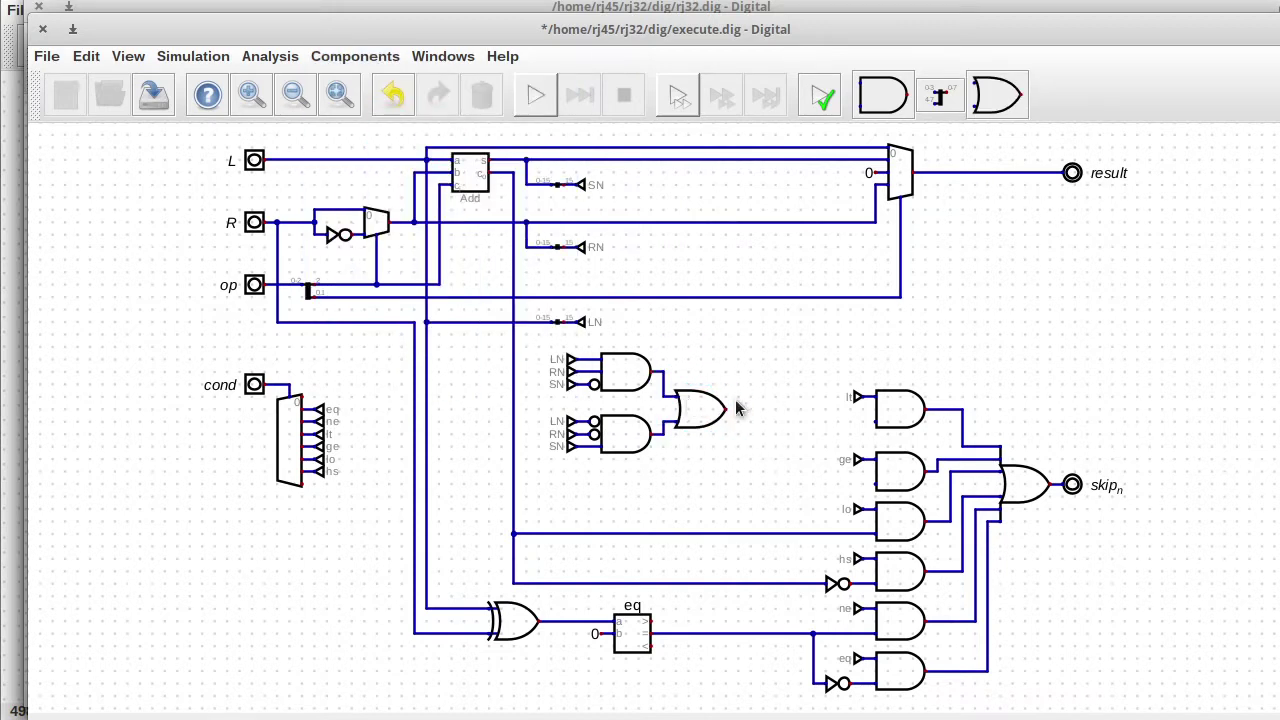
Step: Attach a tunnel named V to the new OR gate's output
key(ctrl+v)
click(738, 422)
right_click(738, 411)
text(V)
click(826, 459)
Step: Rename the SN net to N
right_click(587, 190)
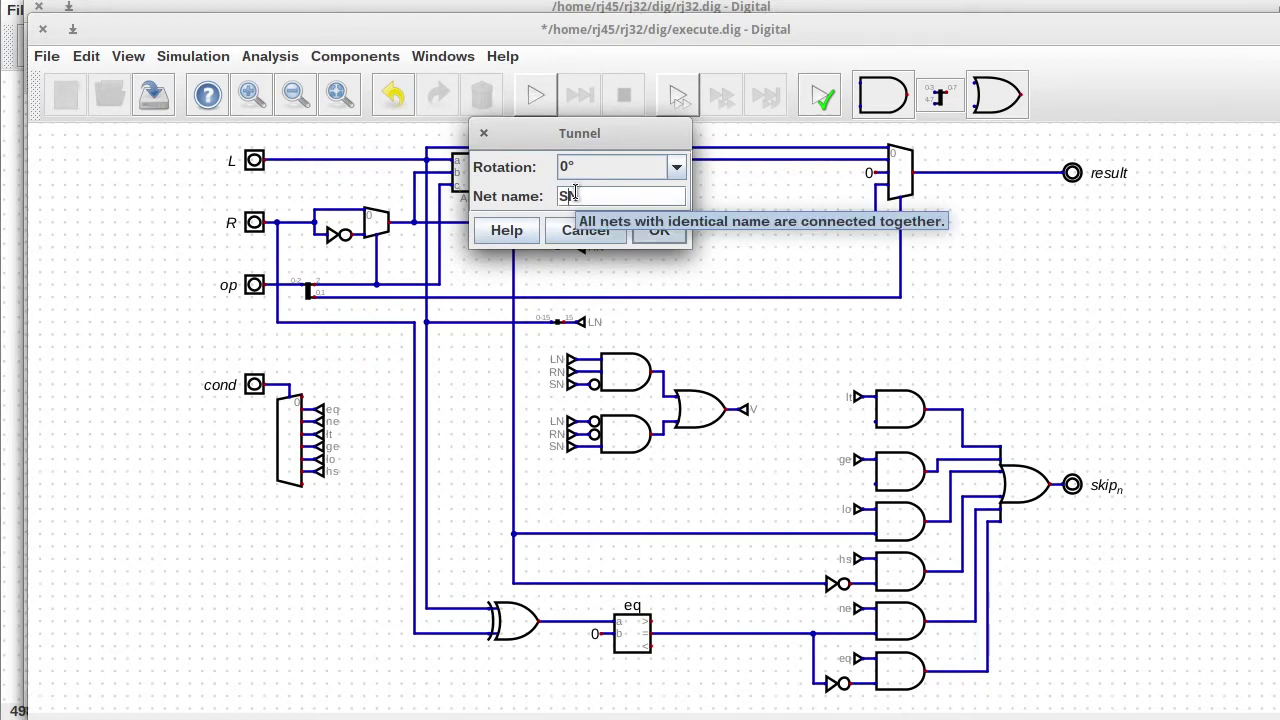
key(BackSpace)
key(Return)
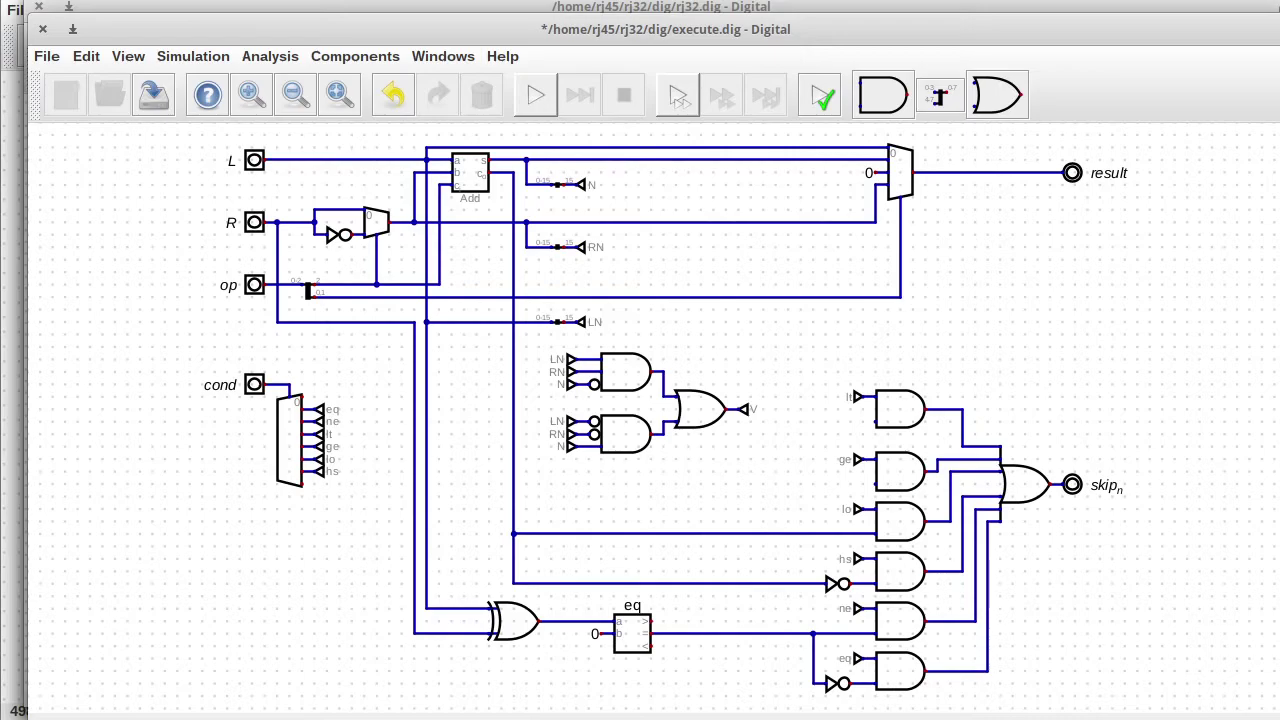
Step: Switch to the code editor and check the if.ge and if.lt flag conditions in instructions.md
key(alt+Tab)
drag(626, 413, 577, 413)
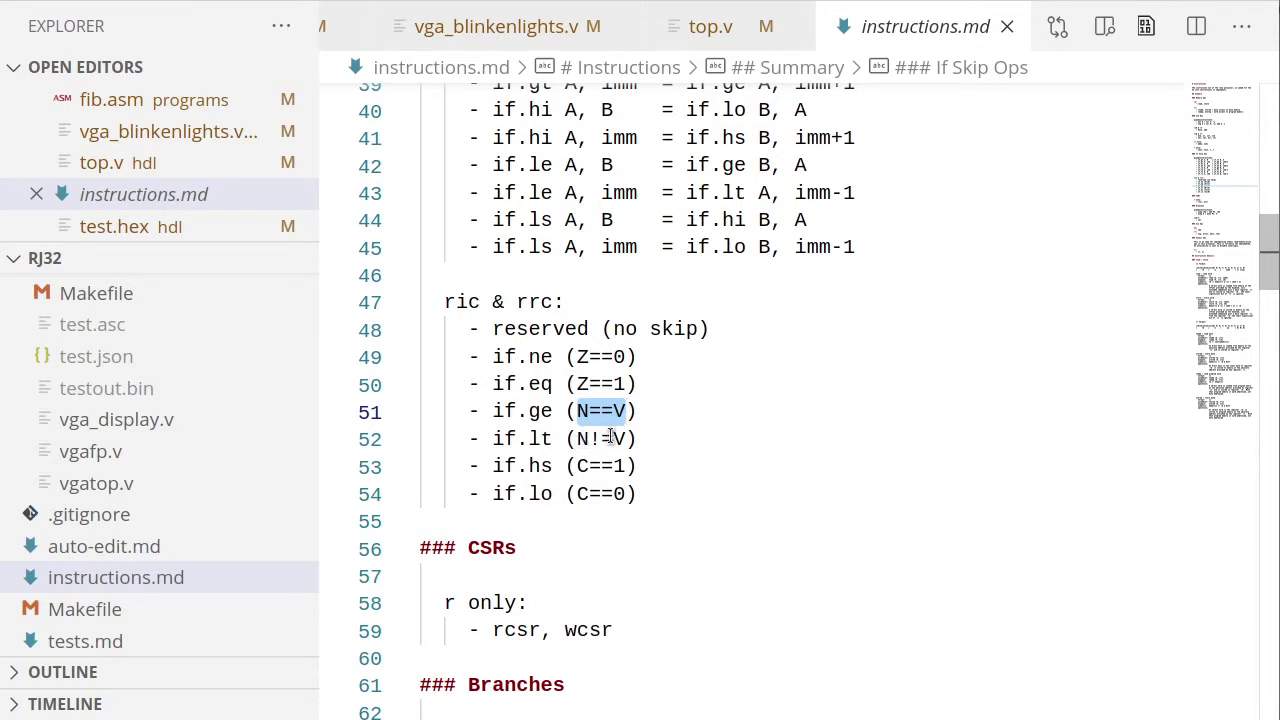
click(593, 411)
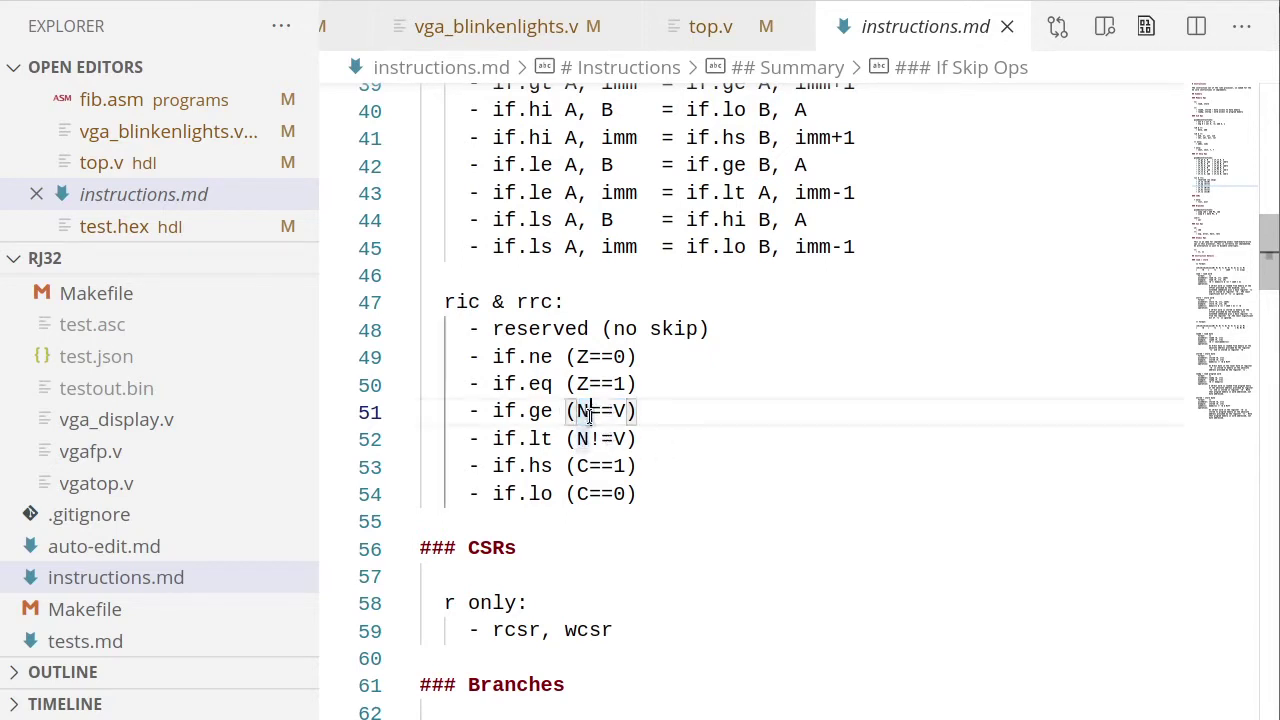
drag(591, 439, 622, 440)
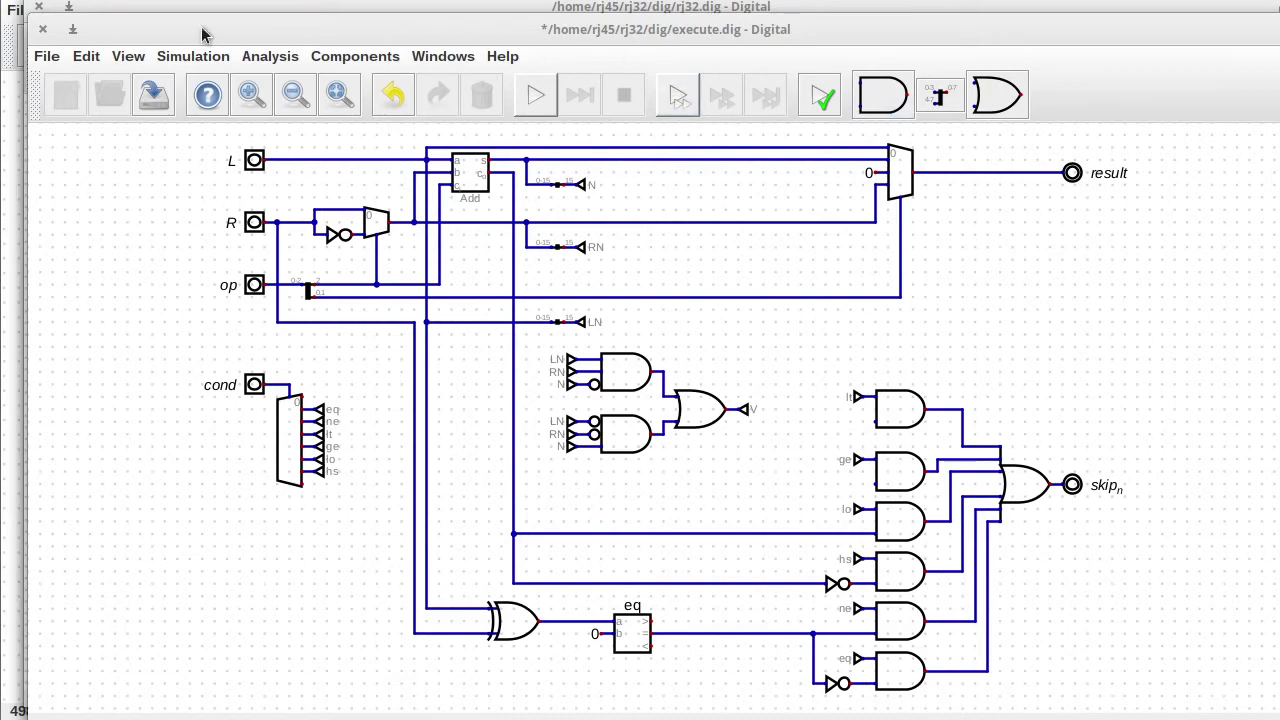
Step: Back in the execute circuit, place a NOT gate before the ge gate and a two-input AND gate ahead of it
click(181, 58)
mouse_move(124, 50)
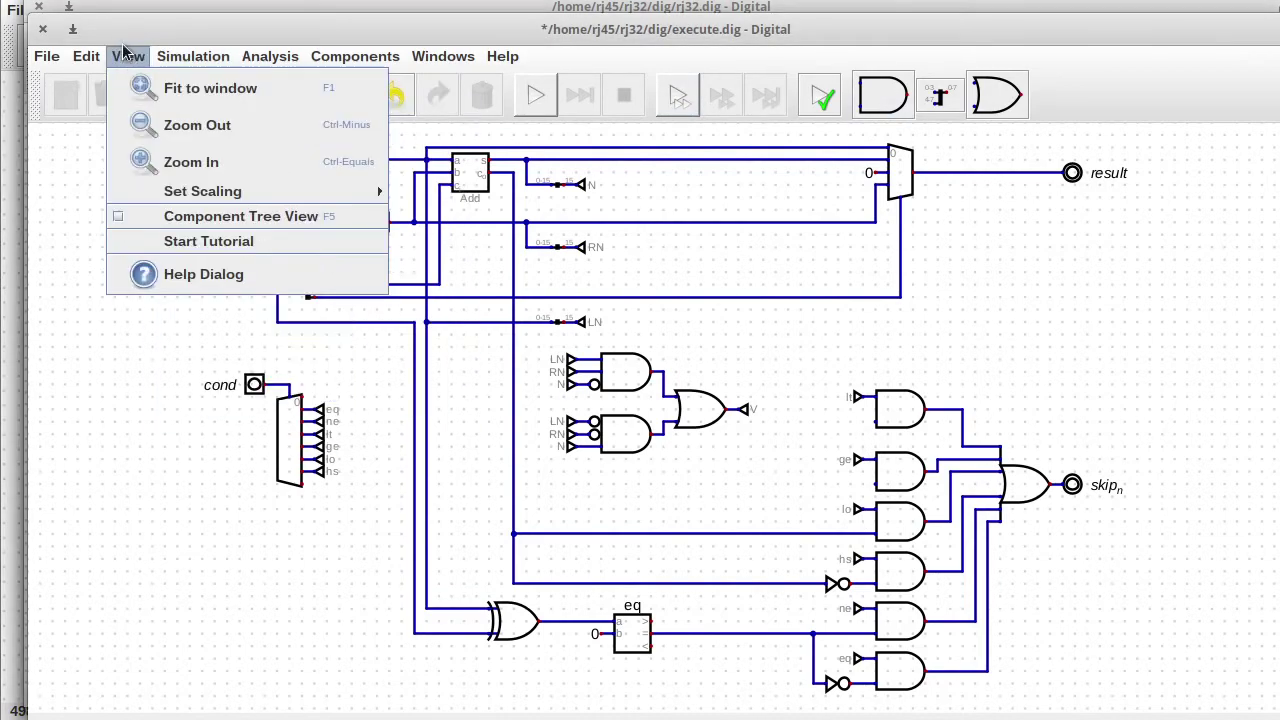
mouse_move(355, 56)
mouse_move(337, 80)
click(455, 341)
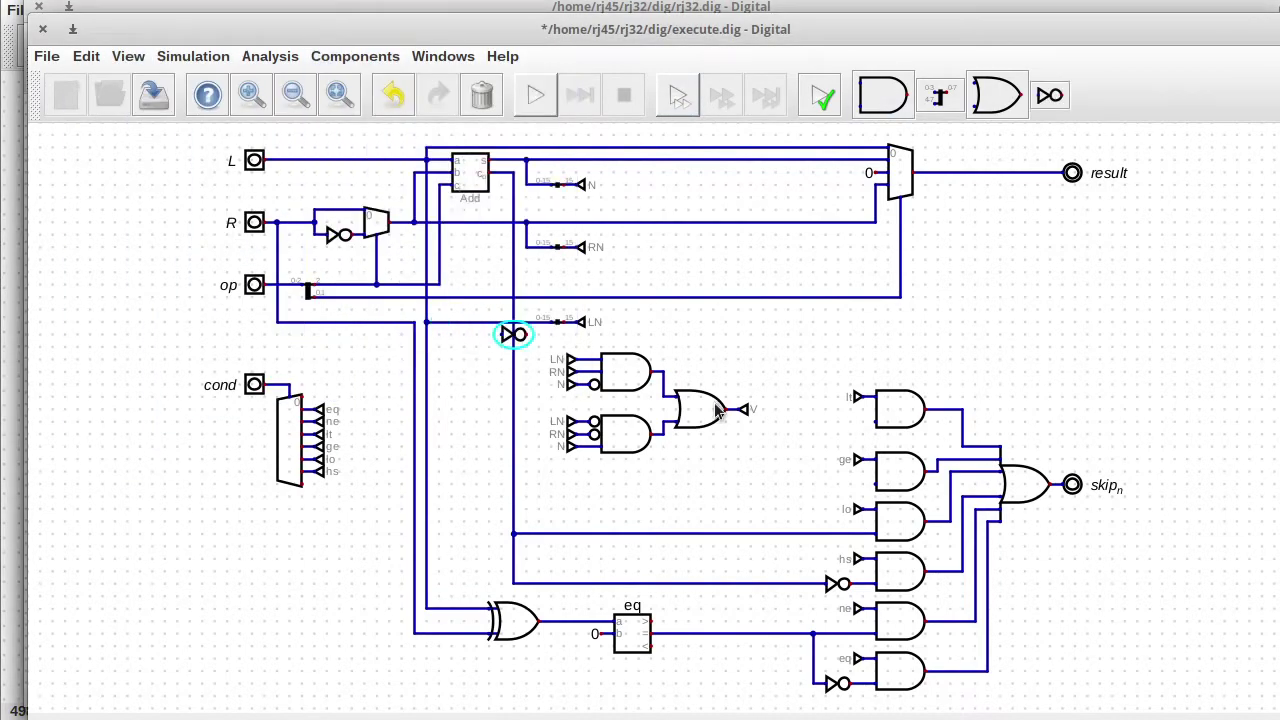
click(794, 492)
click(355, 56)
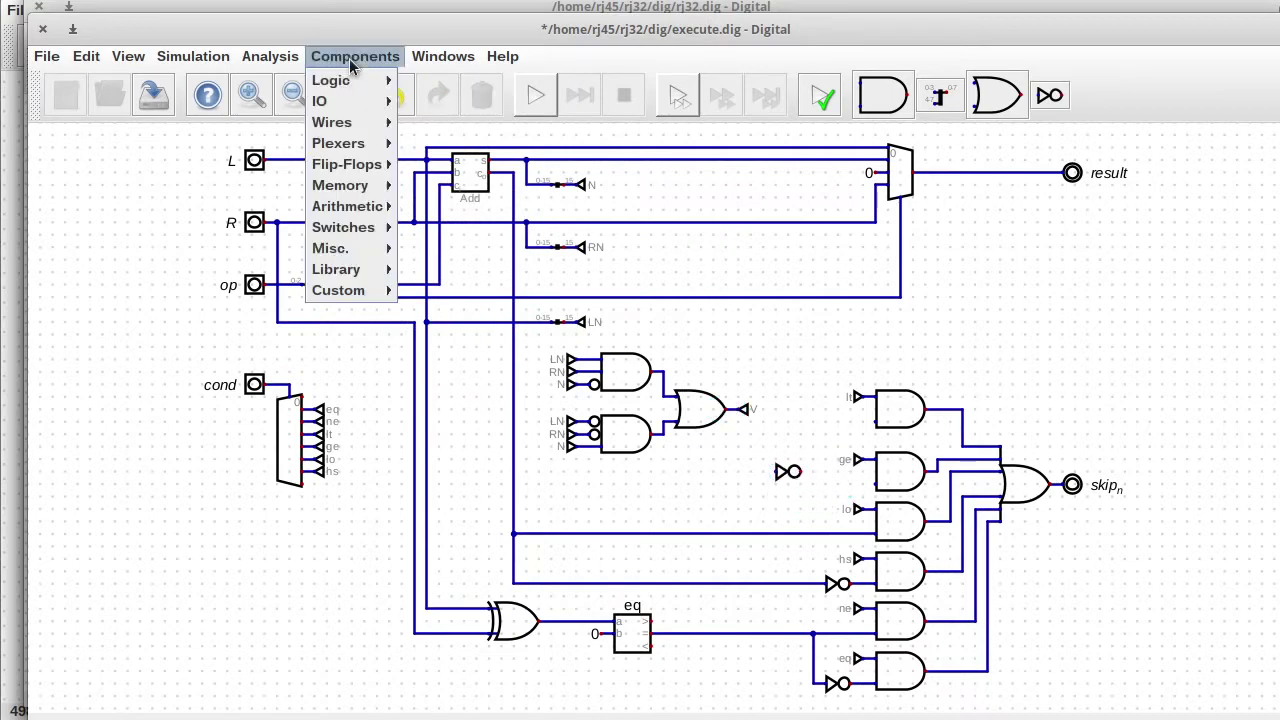
mouse_move(343, 82)
click(460, 91)
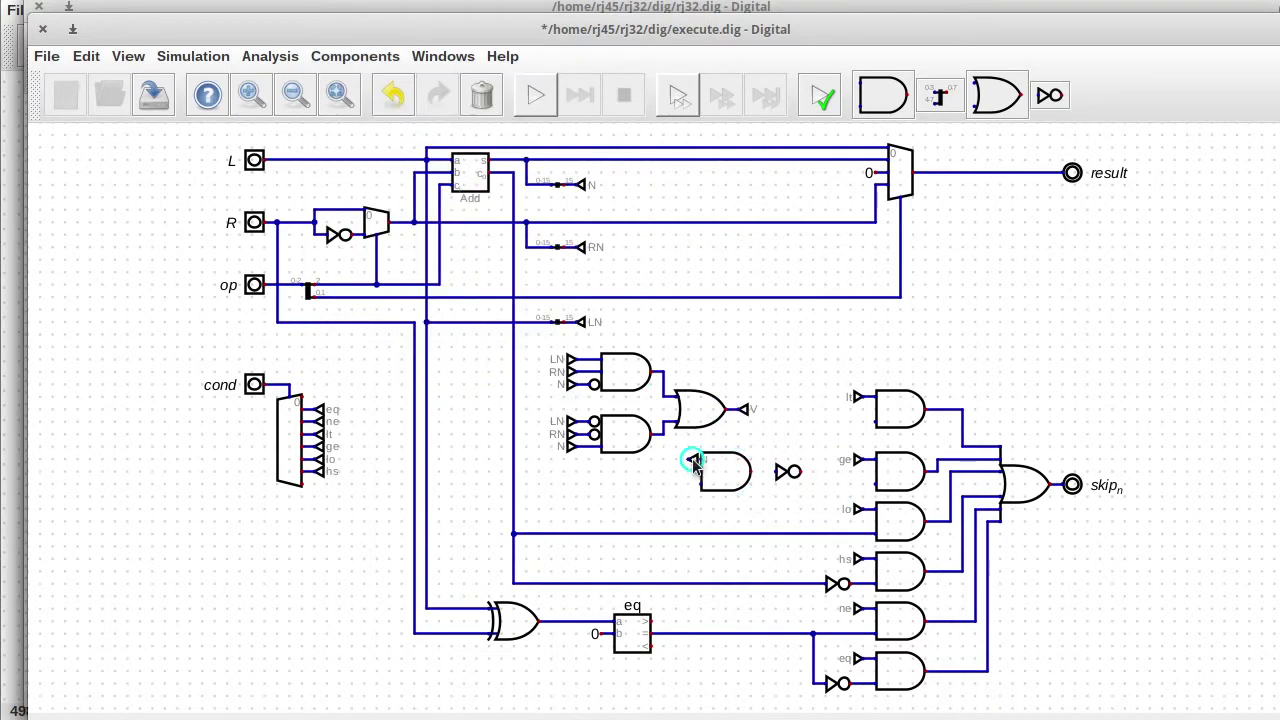
Step: Add tunnels N and V to the inputs of the new two-input AND gate
key(t)
key(r)
key(r)
click(686, 486)
right_click(686, 486)
text(V)
key(Return)
click(689, 484)
click(701, 484)
Step: Wire the N/V gate's output through the NOT gate to the ge gate and directly to the lt gate
click(751, 471)
click(776, 471)
drag(664, 444, 803, 510)
drag(777, 465, 838, 484)
click(851, 484)
click(876, 484)
click(801, 484)
click(876, 422)
Step: Move the whole V logic group up and to the right, above the N/V gate
drag(536, 348, 766, 455)
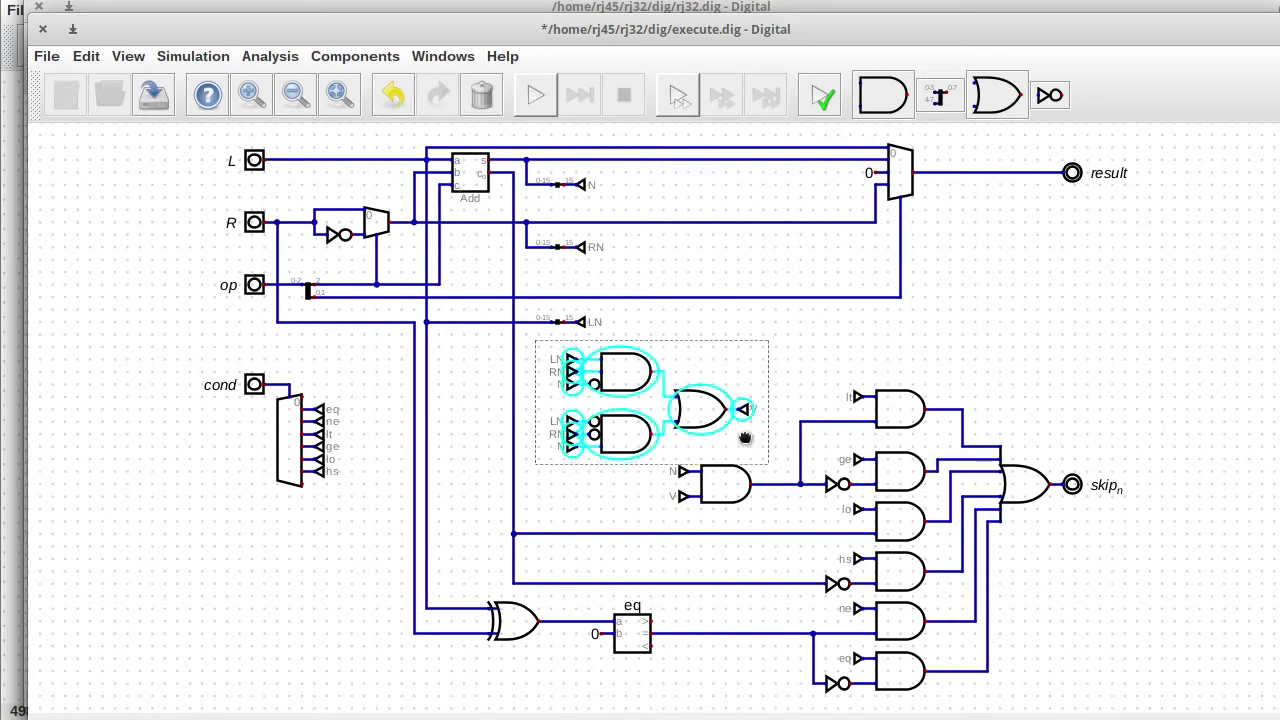
drag(753, 412, 845, 373)
Step: Save the execute circuit and start its simulation
key(ctrl+s)
click(536, 95)
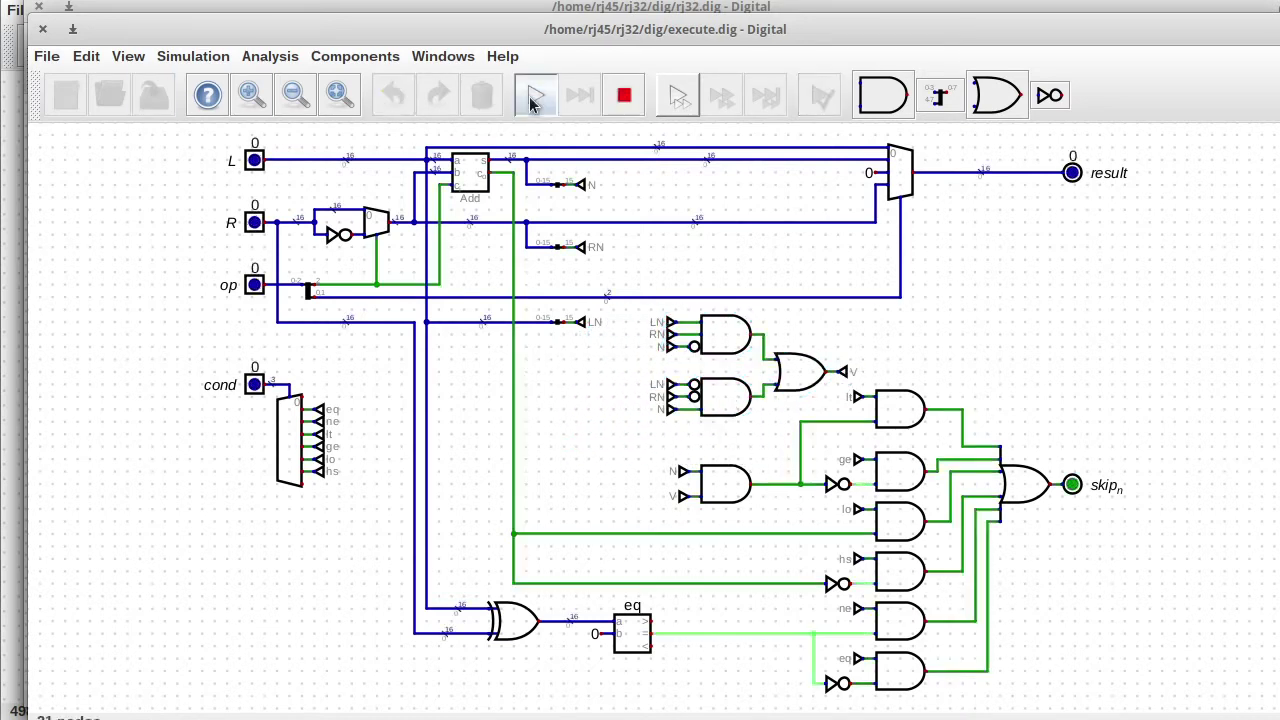
Step: Set simulation input R to -2 and input L to 1
click(255, 226)
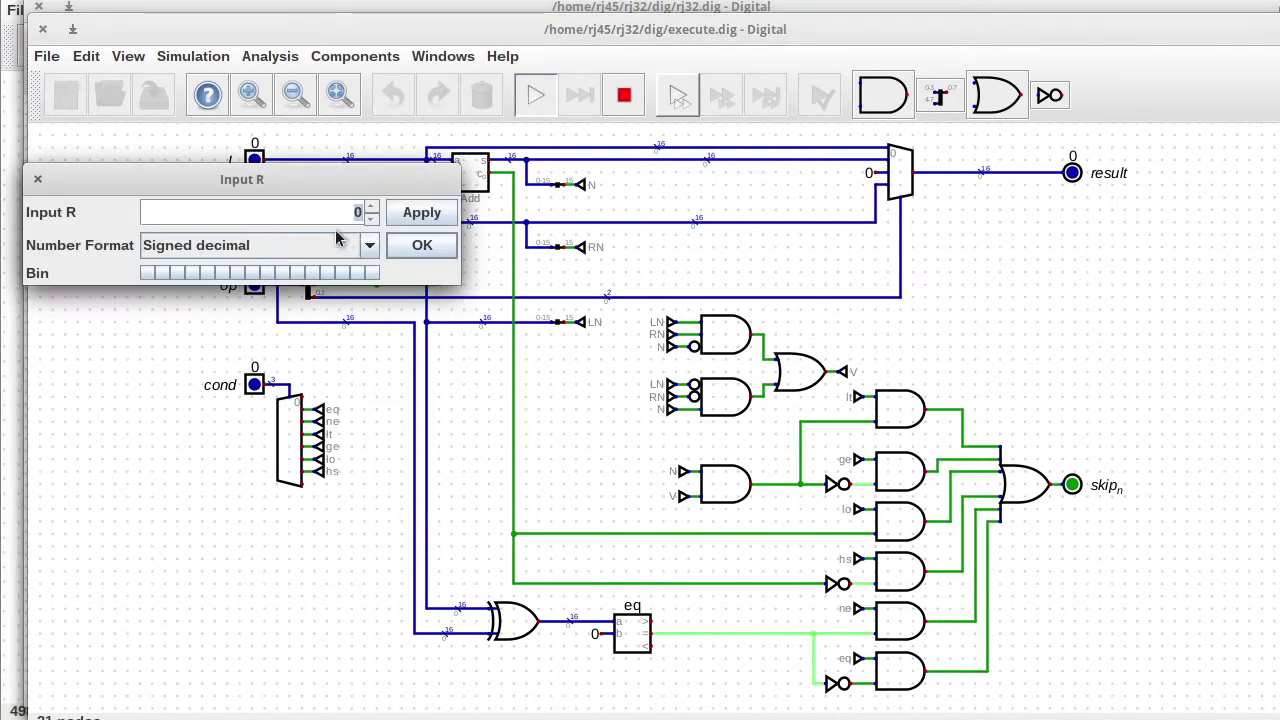
text(-2)
key(Return)
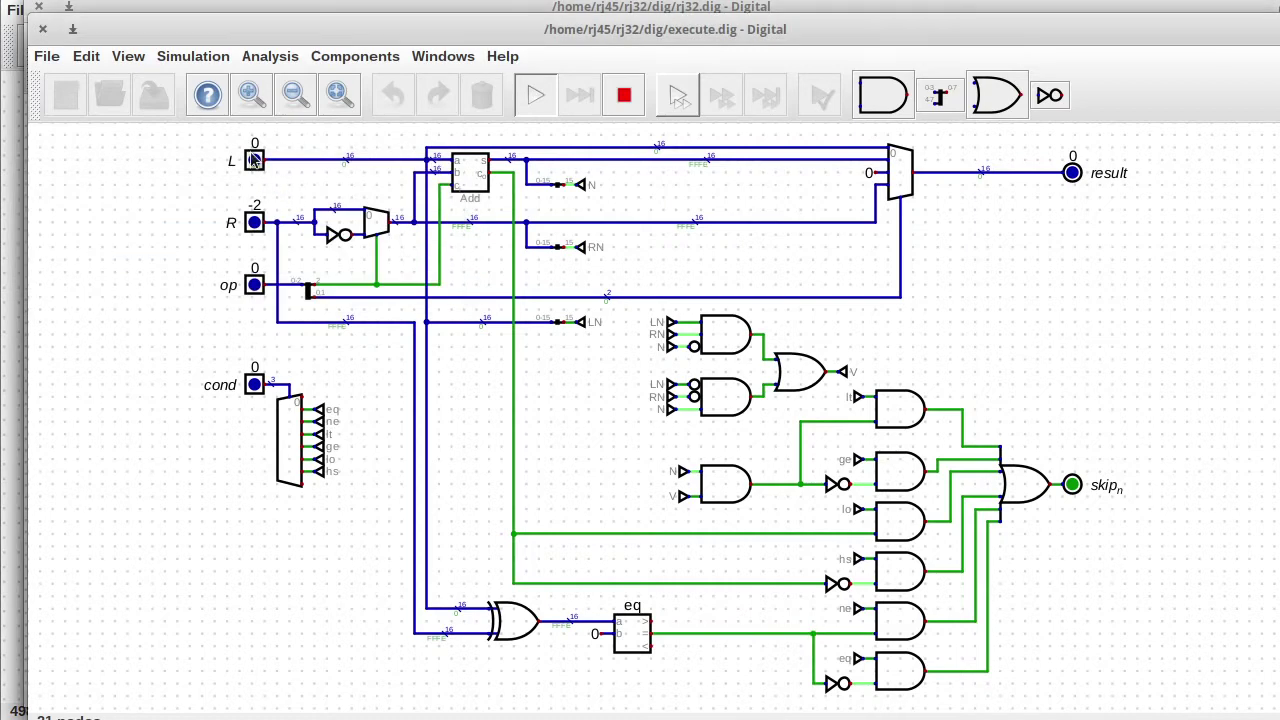
click(255, 160)
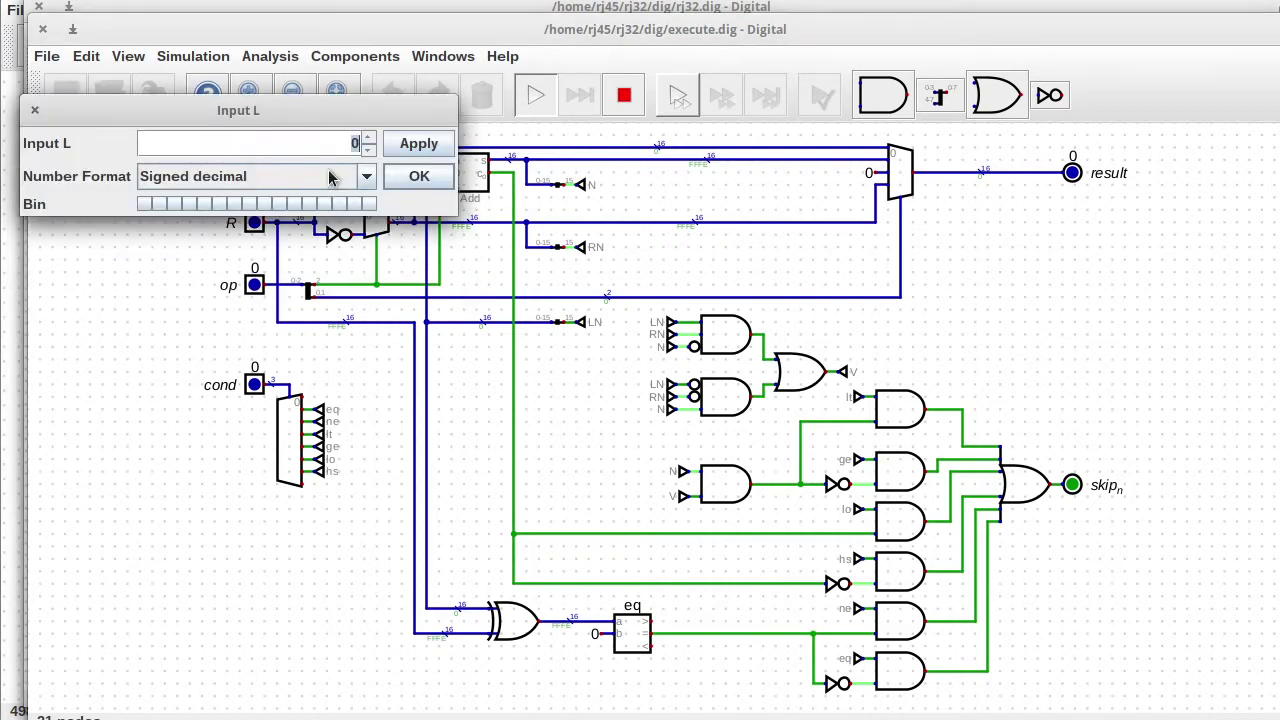
text(1)
click(414, 174)
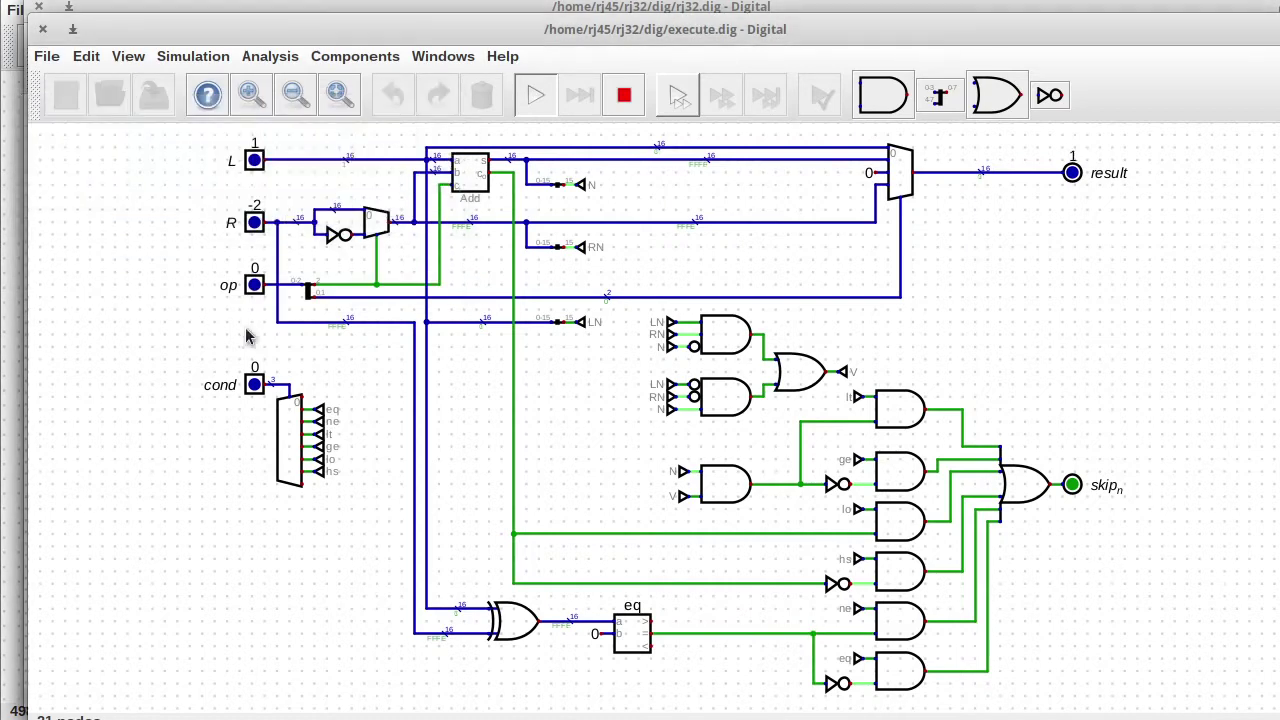
Step: Set the cond input to 3 and the op input to 4
click(252, 385)
drag(312, 340, 324, 243)
click(342, 269)
click(342, 269)
click(342, 269)
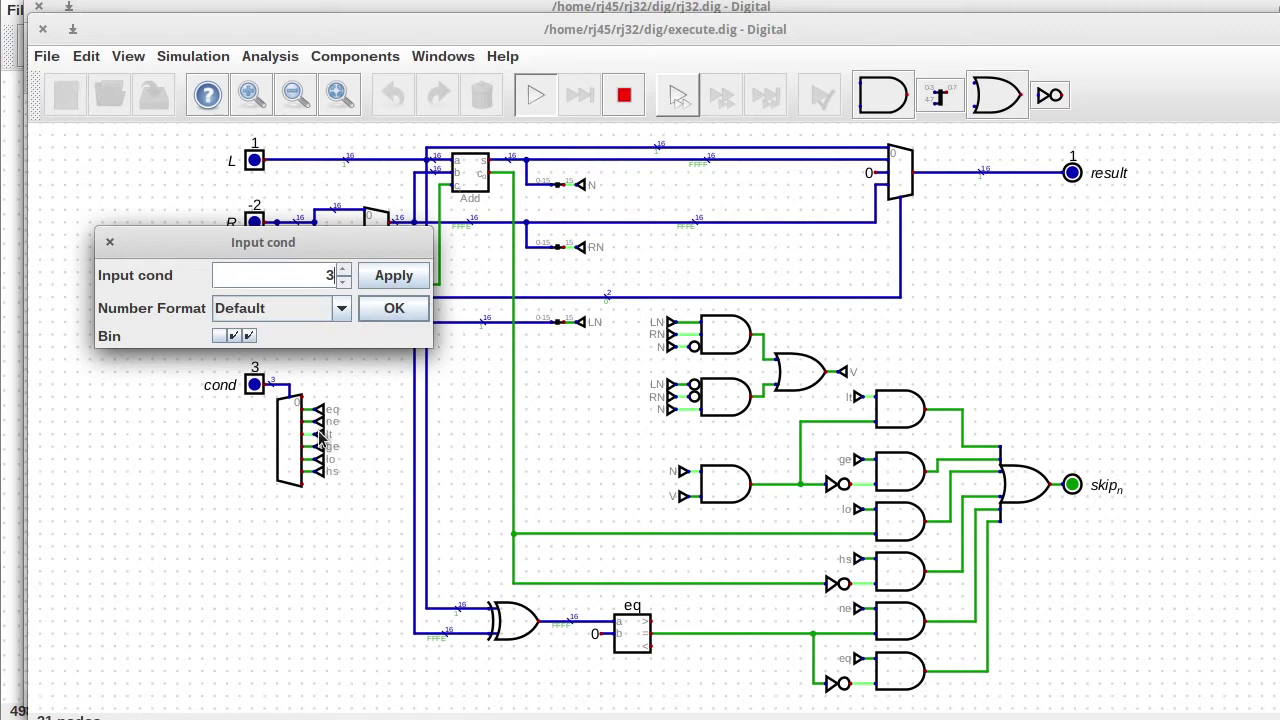
click(392, 310)
click(254, 286)
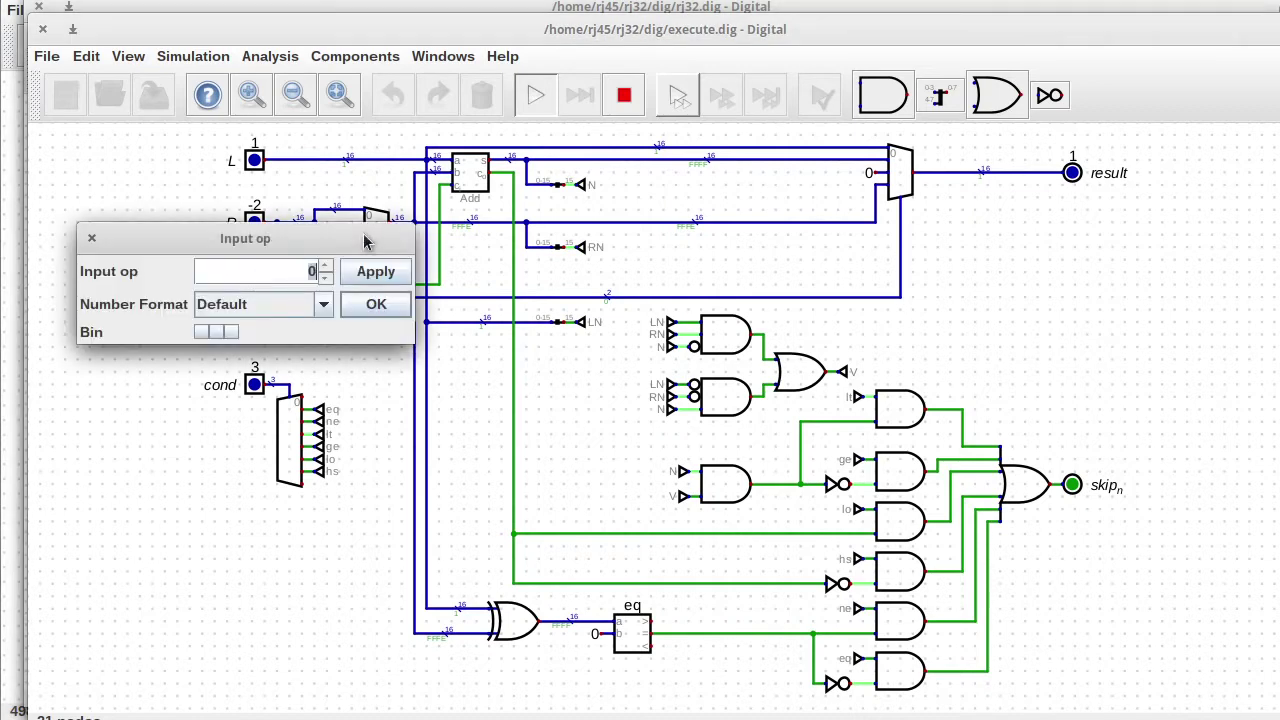
drag(310, 240, 355, 341)
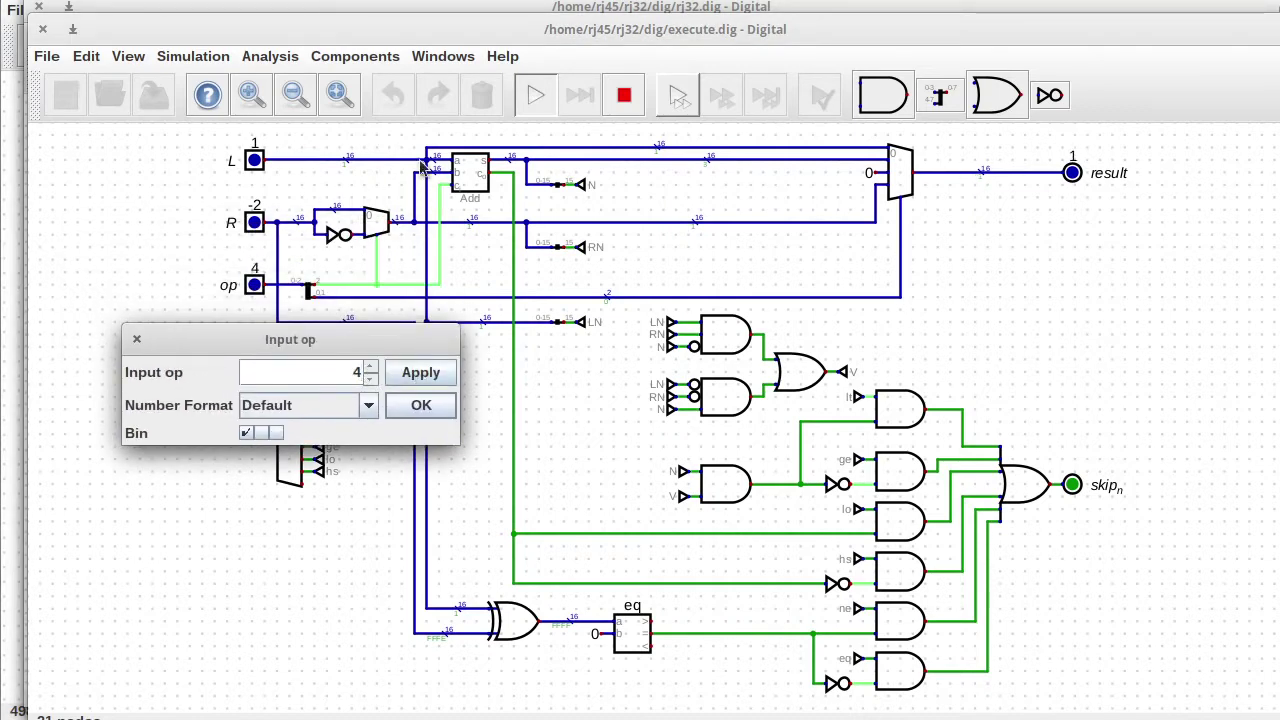
click(421, 405)
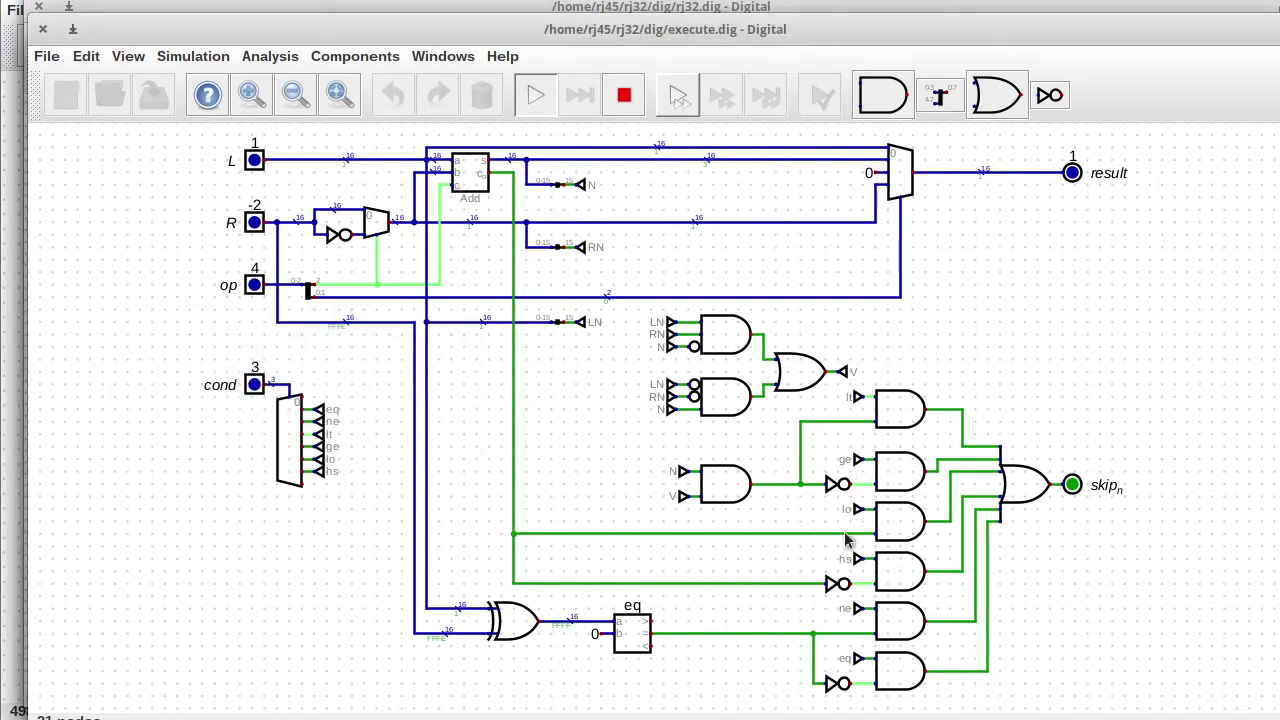
Step: Try cond at 4, watching the skip output, and return it to 3
mouse_move(834, 496)
click(250, 382)
click(334, 369)
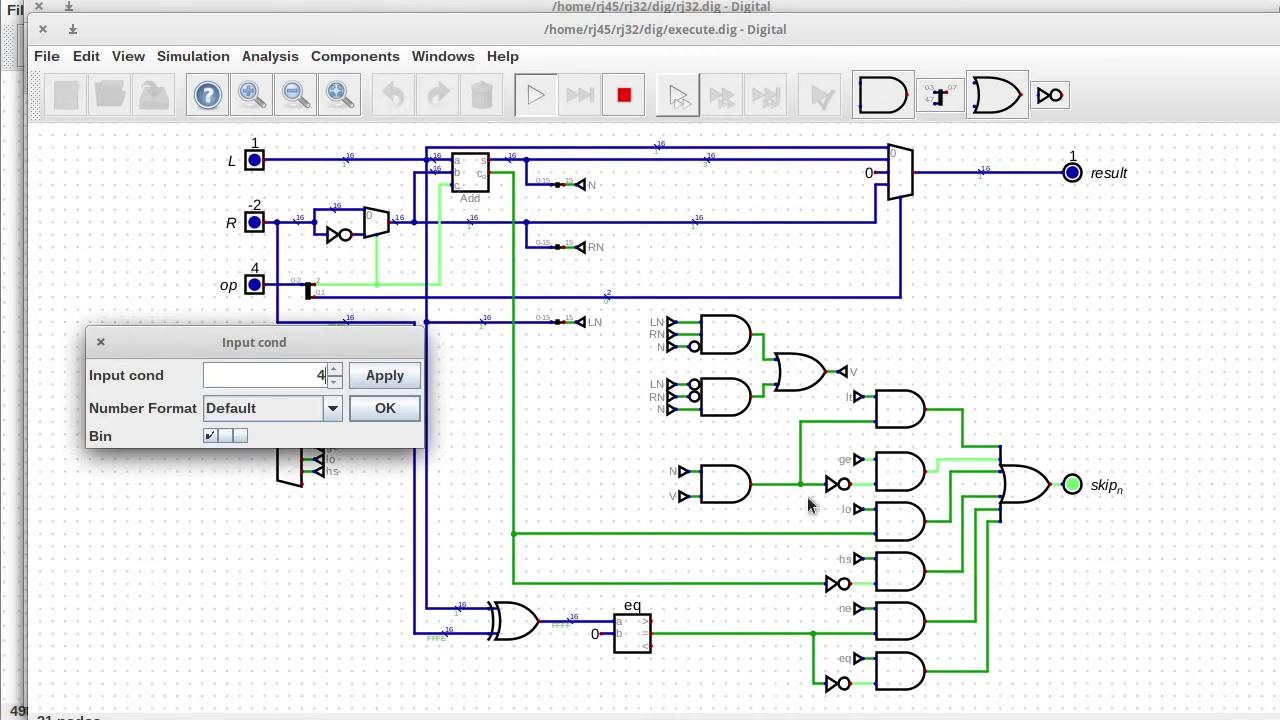
click(334, 381)
click(385, 408)
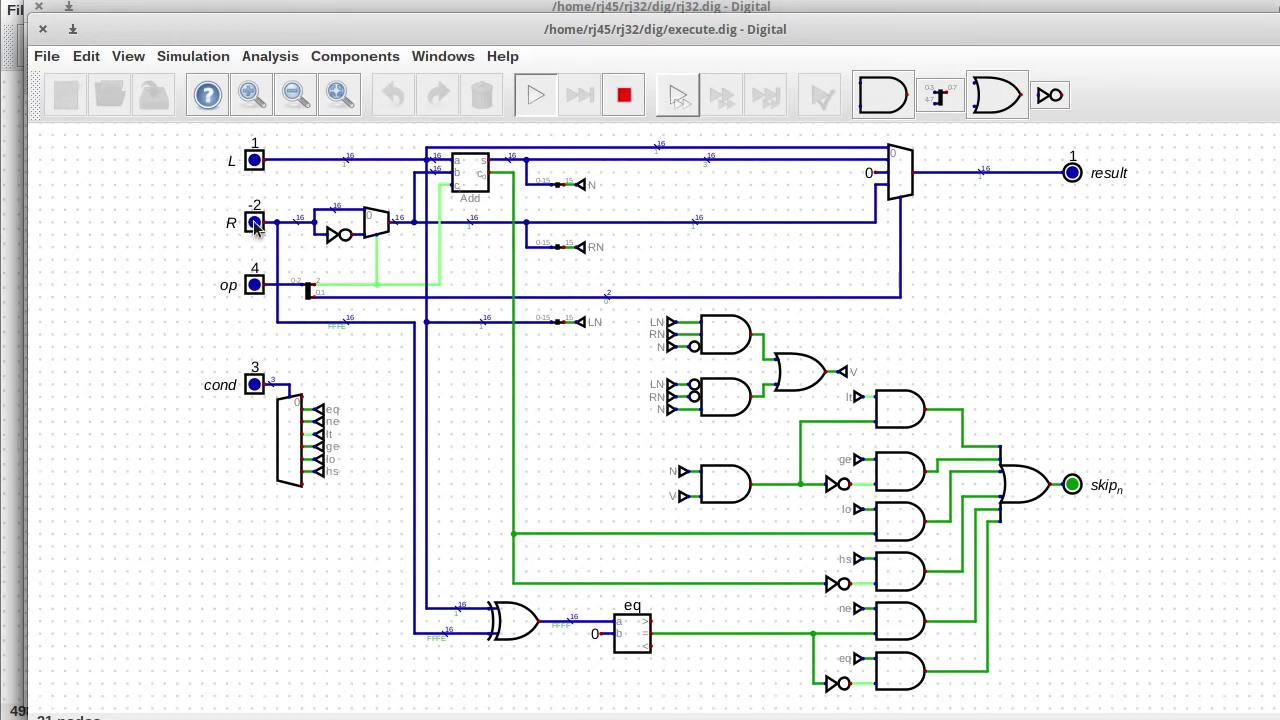
Step: Set the second-highest bit of input L so that its value is 16385
click(252, 161)
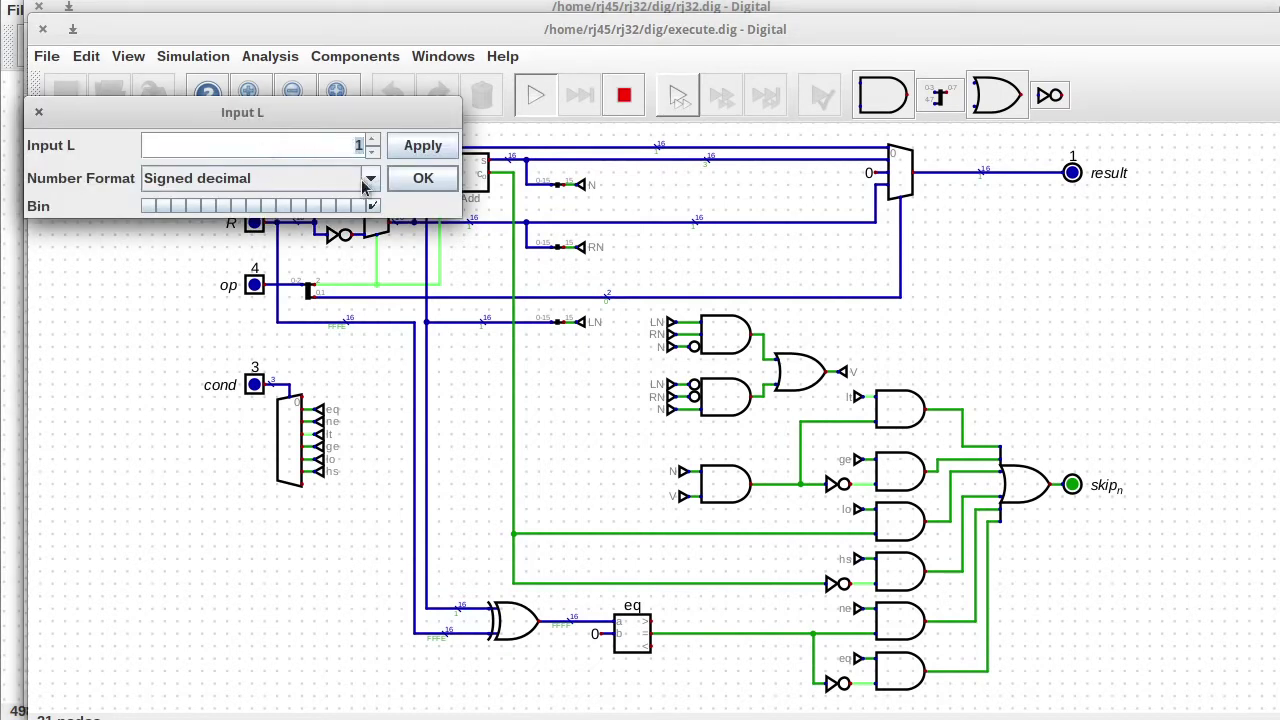
click(163, 206)
click(423, 178)
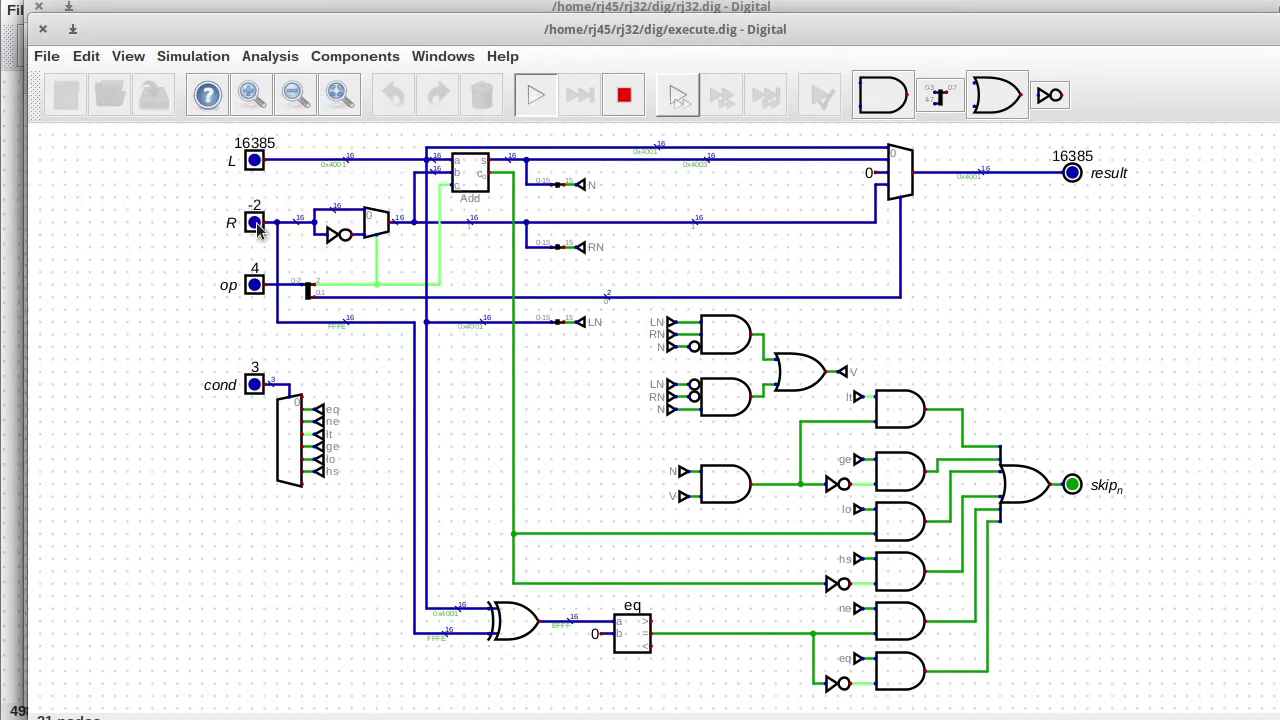
Step: Clear input R and set every bit except the sign bit, giving 32767
click(256, 224)
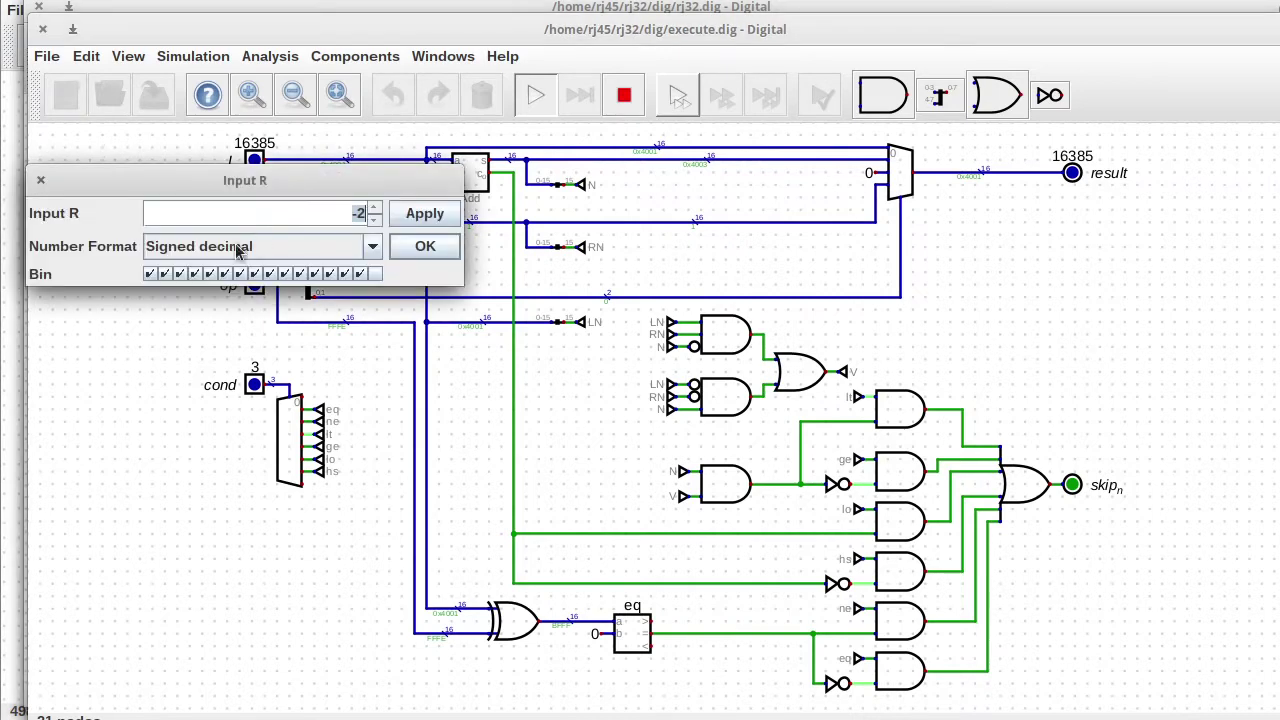
click(164, 273)
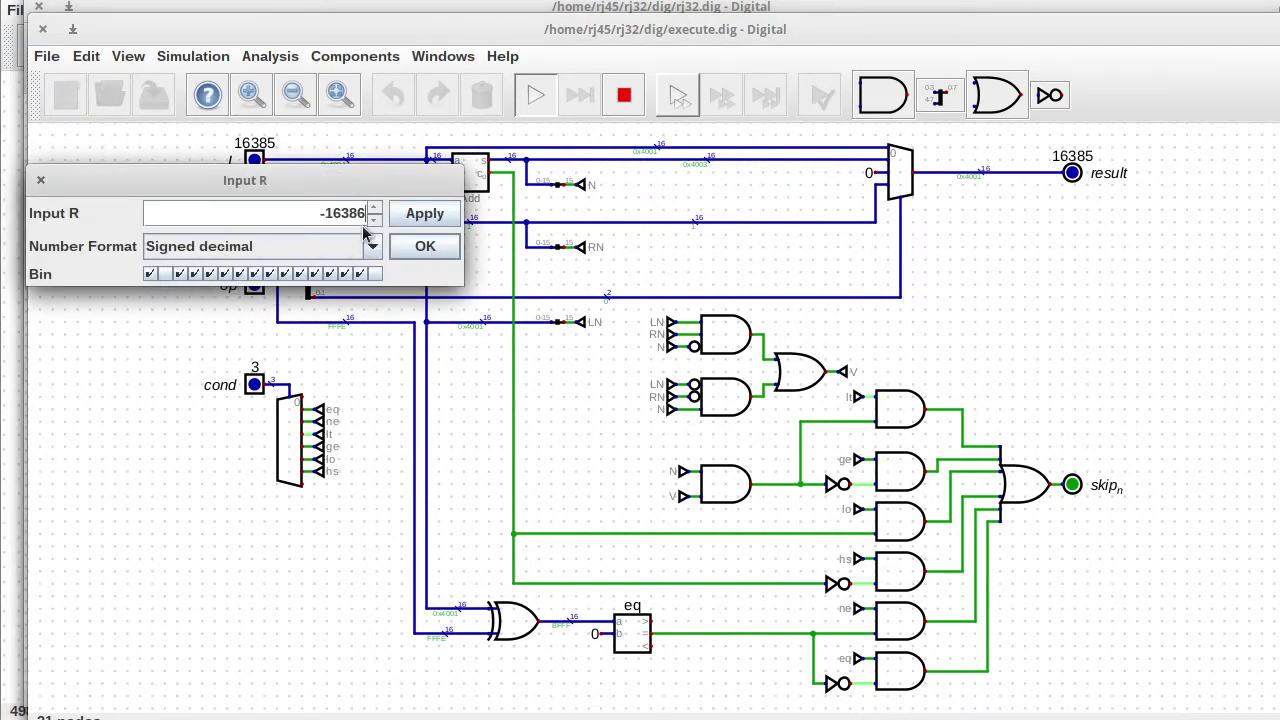
click(164, 273)
drag(341, 217, 389, 211)
key(BackSpace)
drag(298, 192, 482, 319)
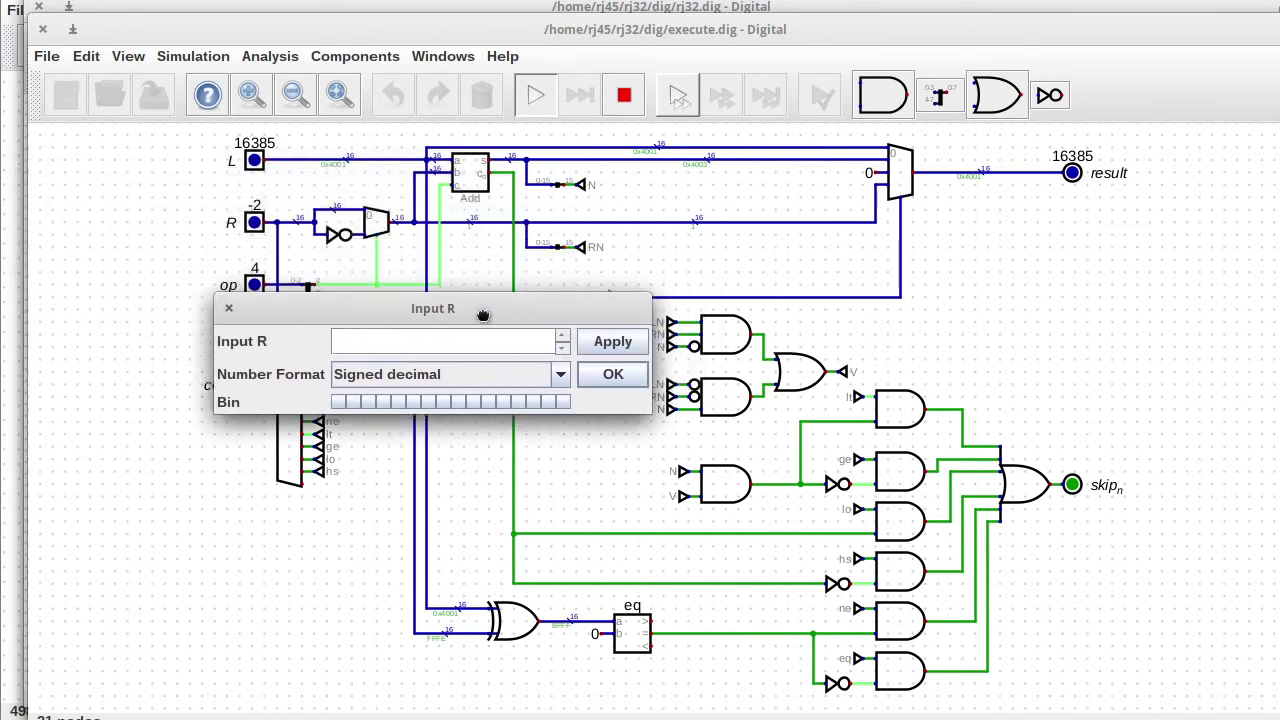
click(349, 401)
click(364, 401)
click(379, 401)
click(394, 401)
click(424, 401)
drag(494, 403, 440, 400)
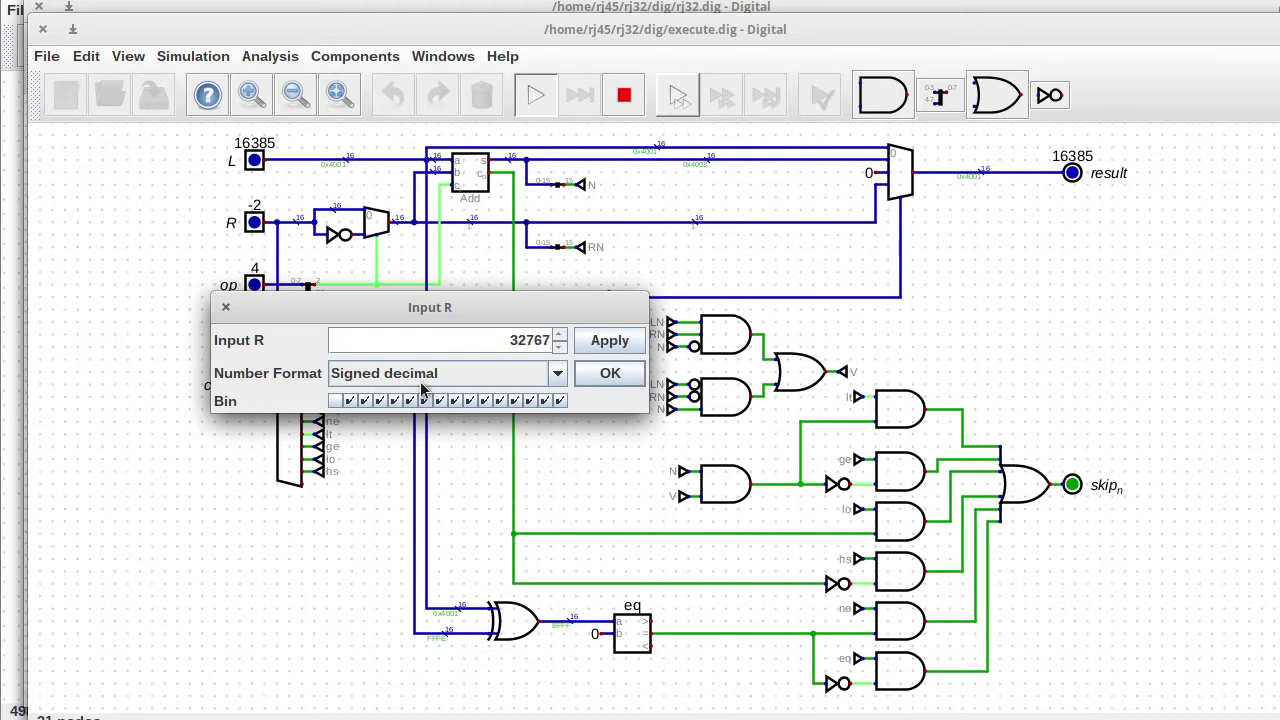
click(604, 377)
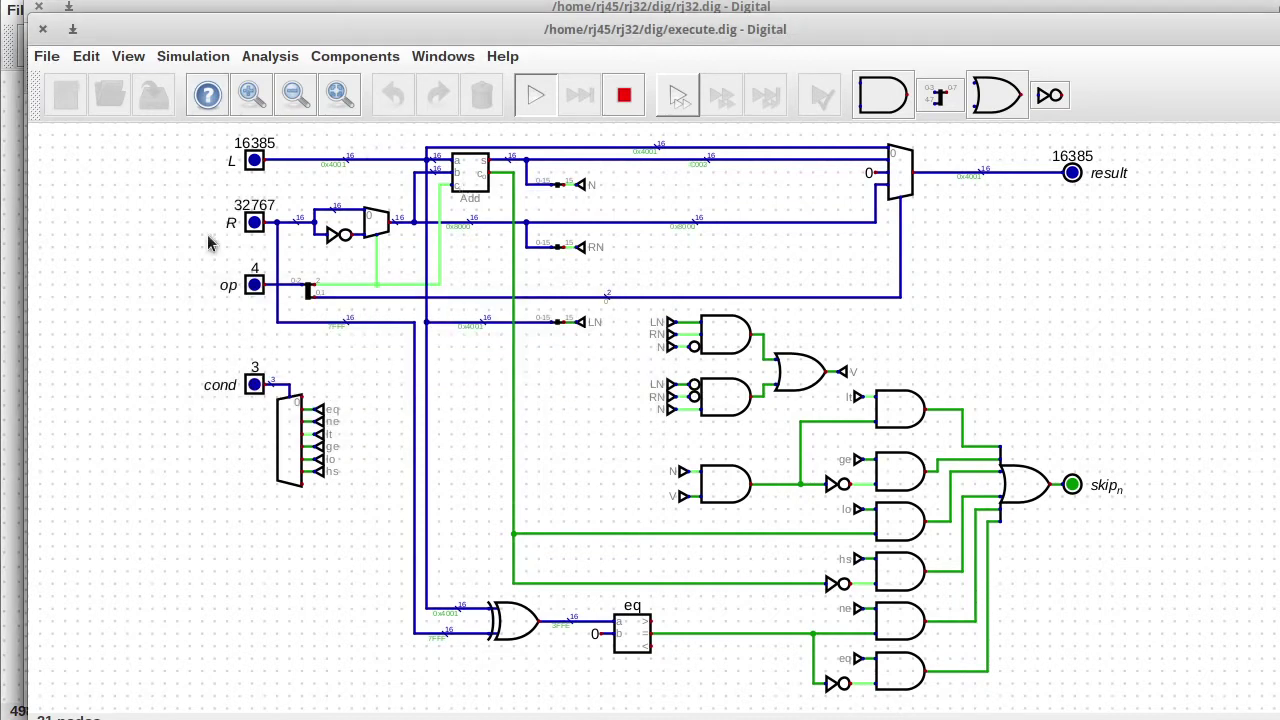
Step: Change input R to -16385 by setting its sign bit and clearing the bit beside it
mouse_move(621, 261)
click(254, 223)
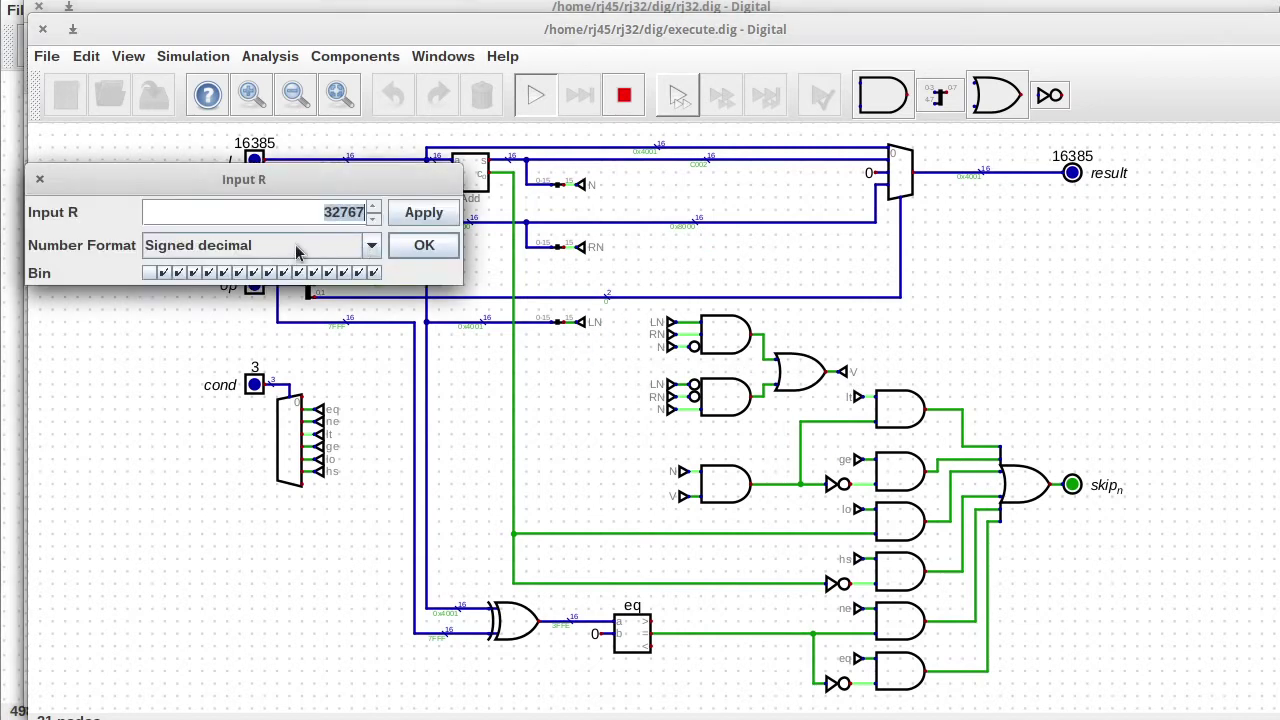
click(150, 273)
click(164, 273)
click(423, 245)
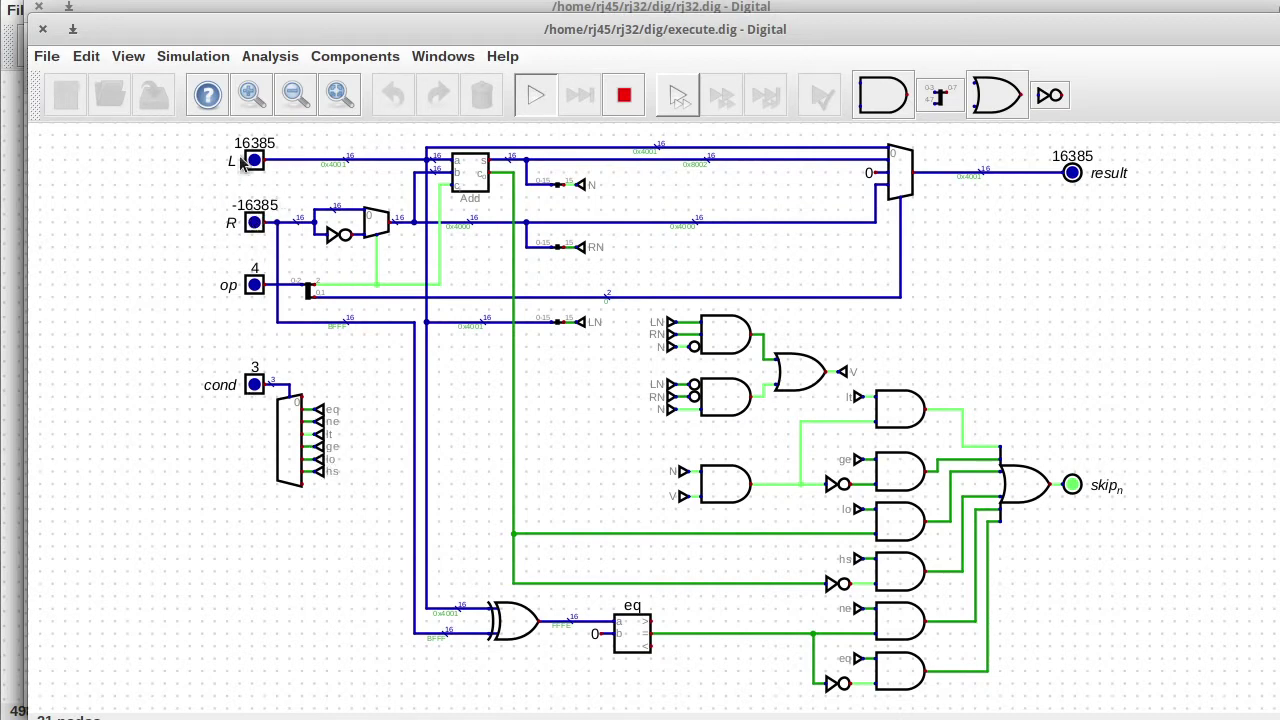
Step: Set the cond input to 4
click(253, 388)
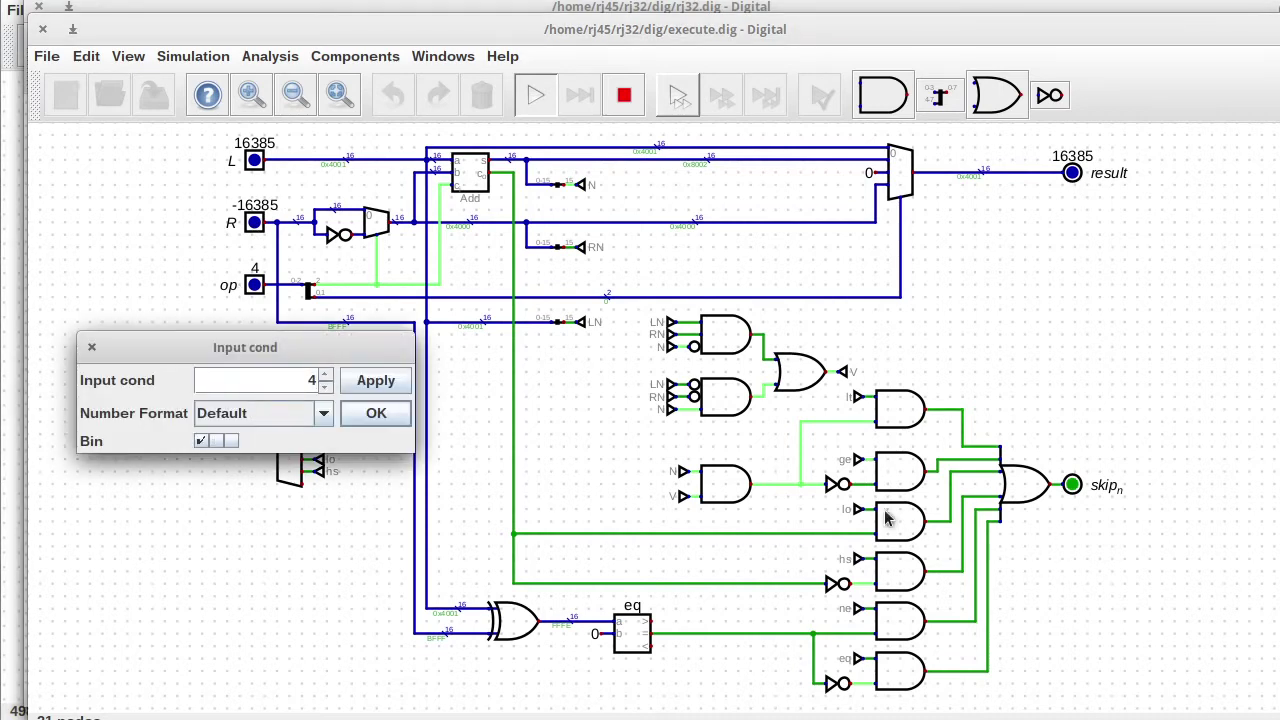
text(4)
click(400, 416)
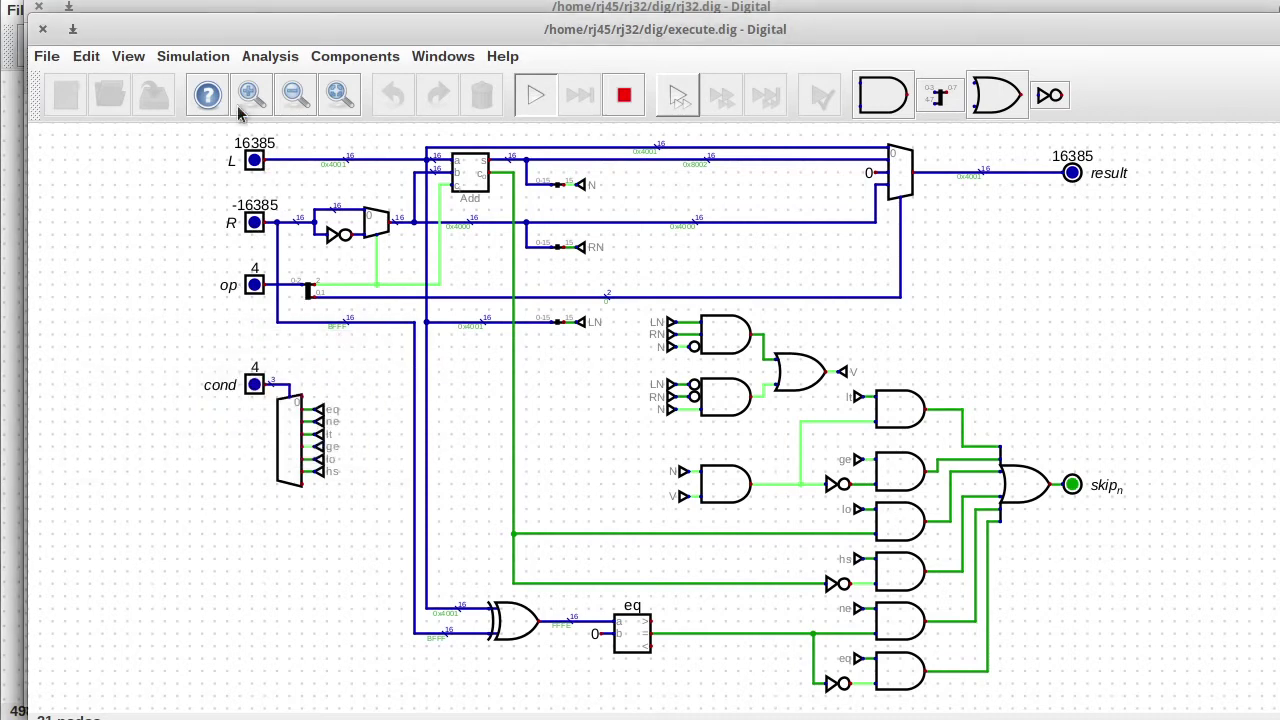
Step: Stop the simulation, run all circuit tests and close the results after reading them
click(624, 95)
click(193, 56)
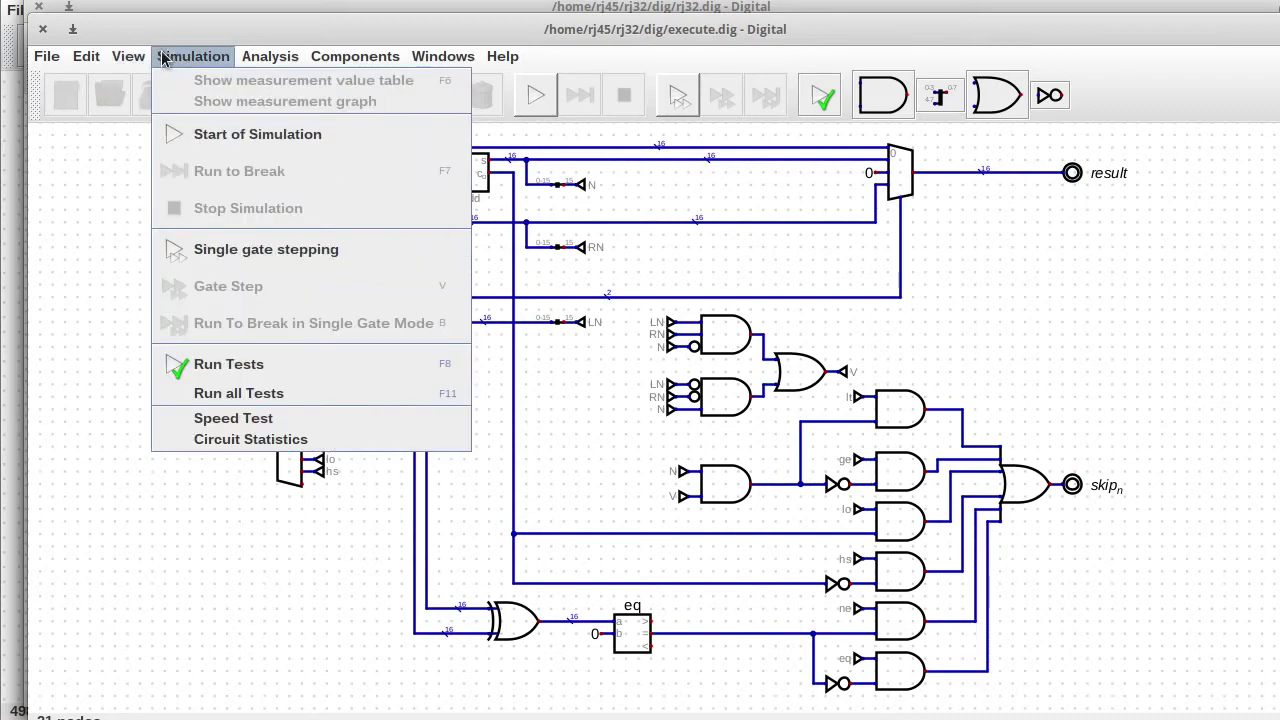
click(265, 392)
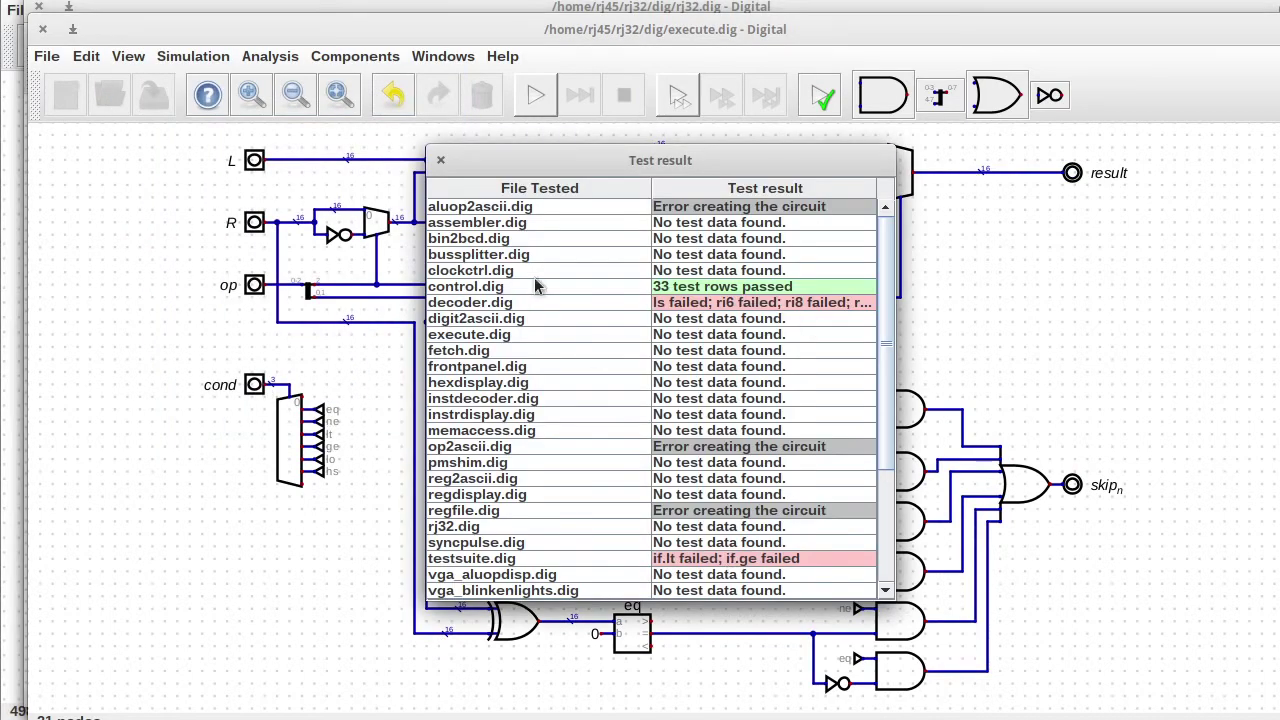
click(440, 161)
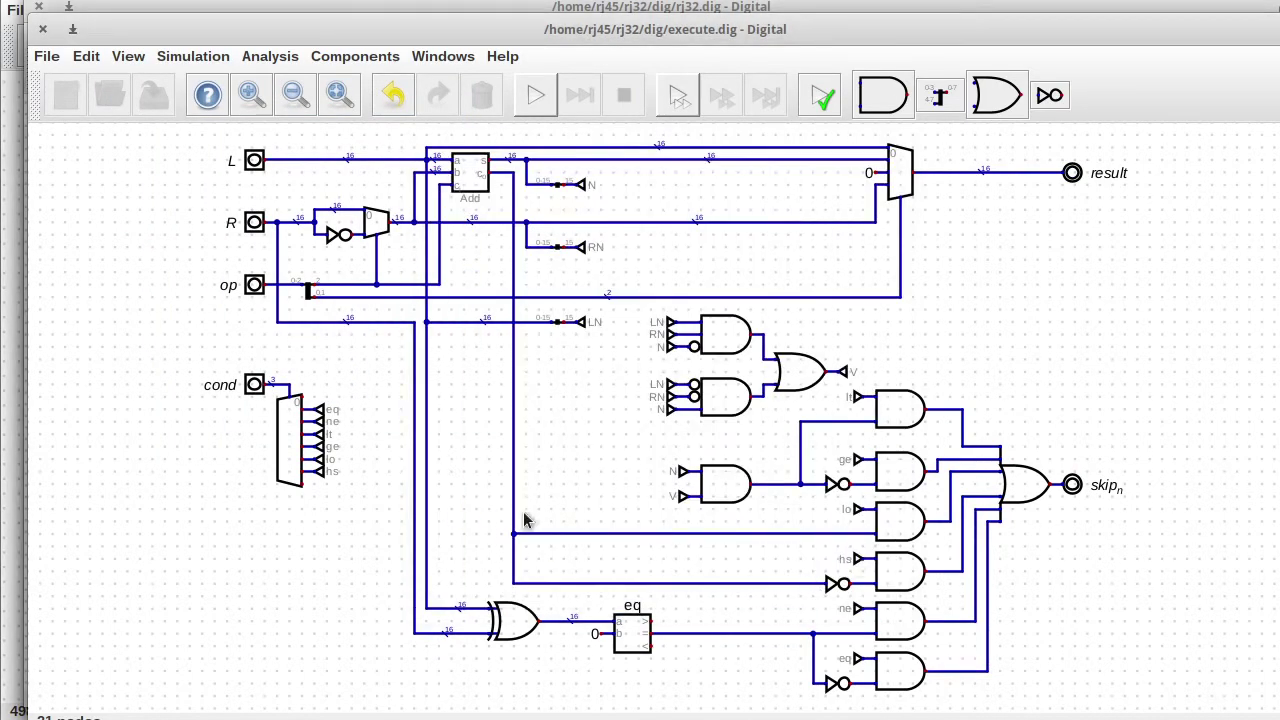
Step: Try to move the NOT gate from the ge gate's lower input to the lt gate's and rewire both inputs
drag(480, 525, 886, 540)
click(874, 528)
drag(870, 422, 812, 431)
click(838, 486)
click(840, 424)
click(851, 422)
click(875, 422)
click(813, 423)
click(826, 422)
click(827, 484)
Step: Save the execute circuit and run all circuit tests twice, closing the results each time
key(ctrl+s)
click(193, 56)
click(265, 395)
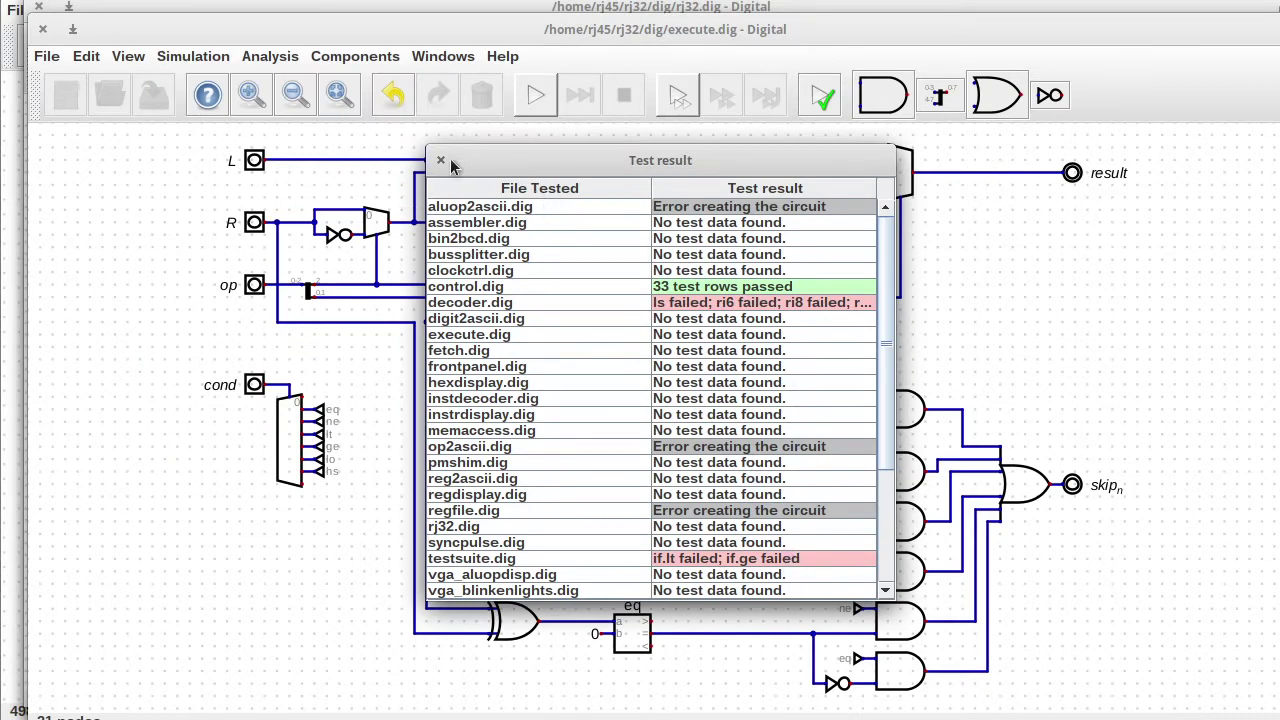
click(440, 160)
click(538, 96)
click(193, 56)
click(265, 395)
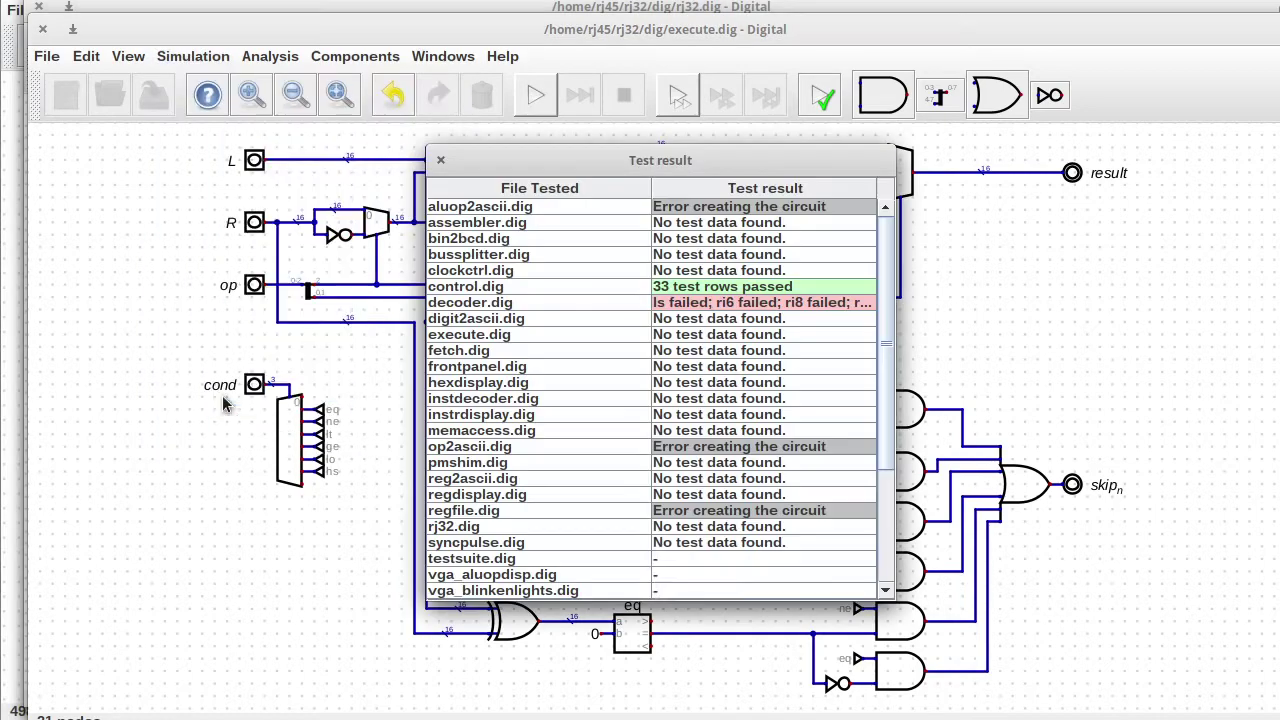
click(435, 158)
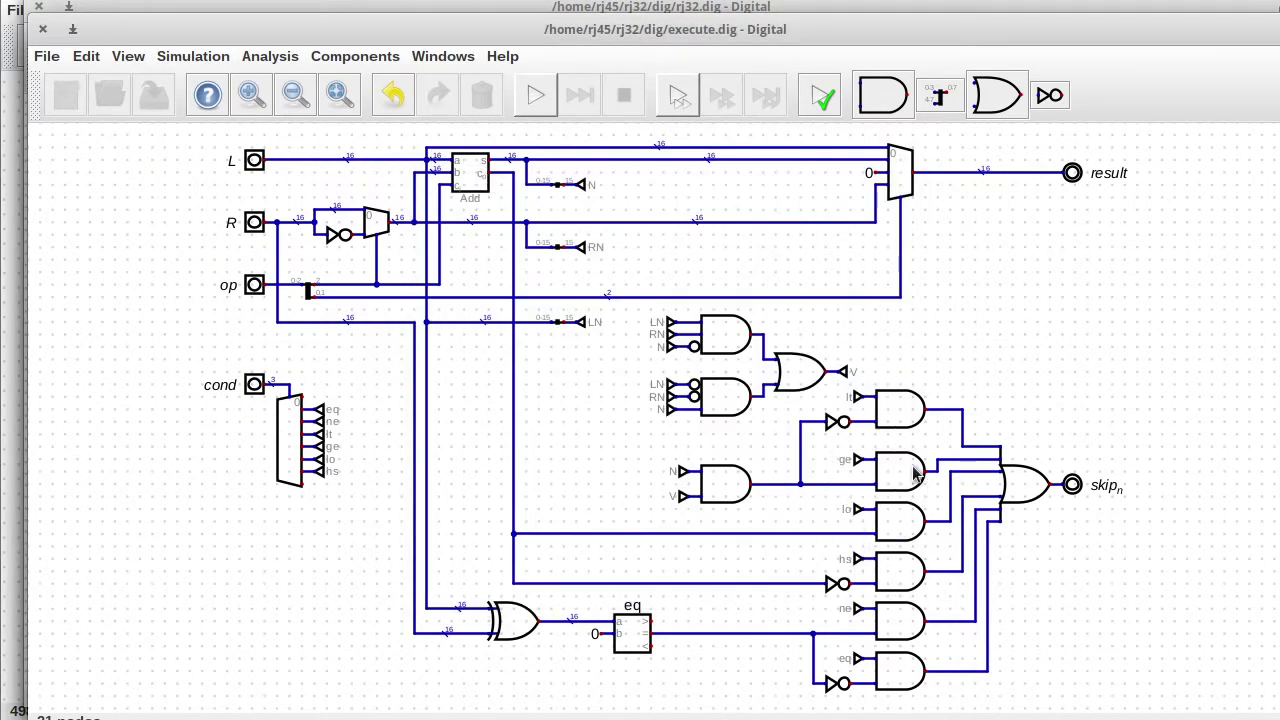
Step: Undo the NOT gate relocation, save the circuit and rerun all tests
key(ctrl+z)
click(151, 96)
click(128, 56)
mouse_move(192, 60)
click(230, 392)
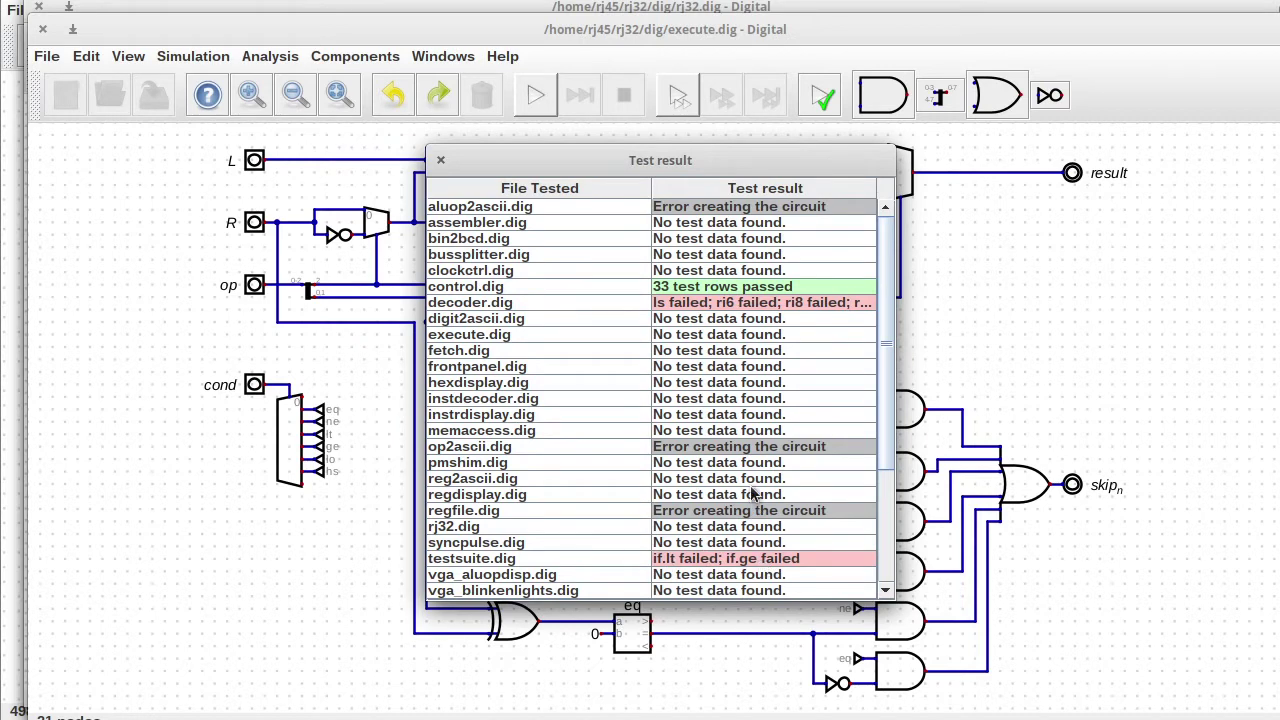
click(437, 157)
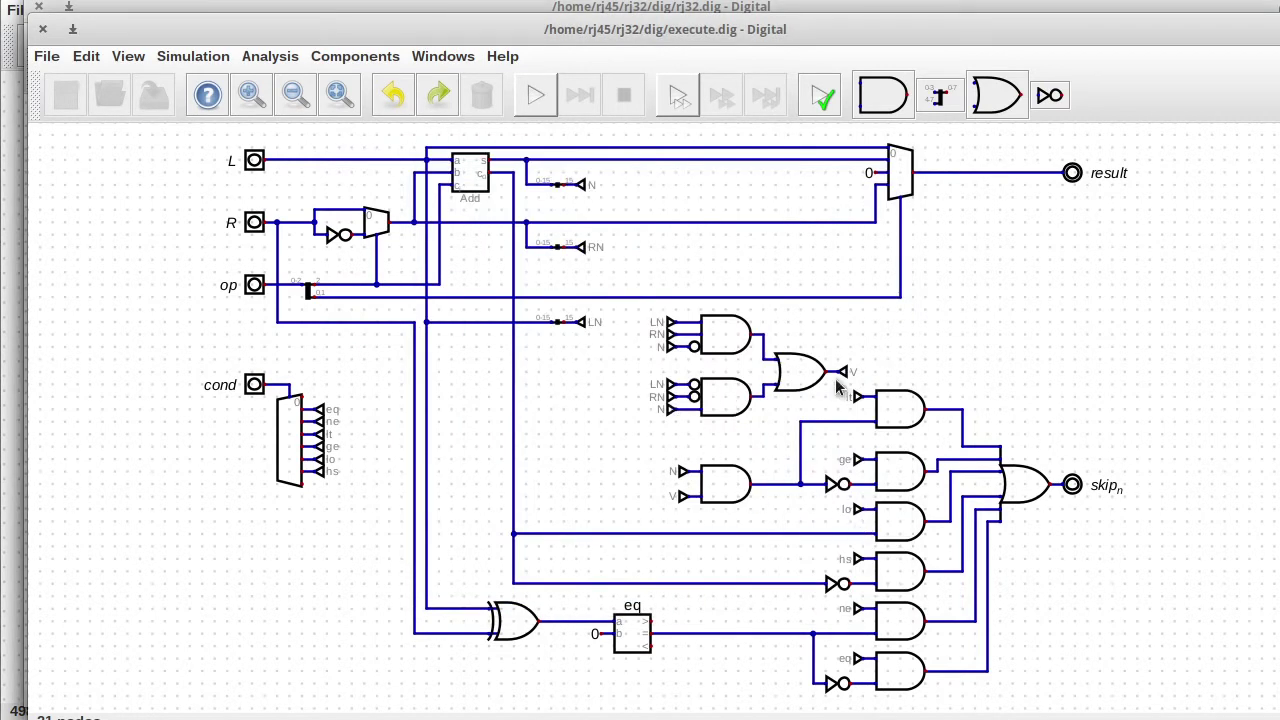
Step: Start the simulation with input L at 4, R at 5 and op at 4
click(540, 94)
click(251, 156)
text(4)
click(418, 176)
click(249, 218)
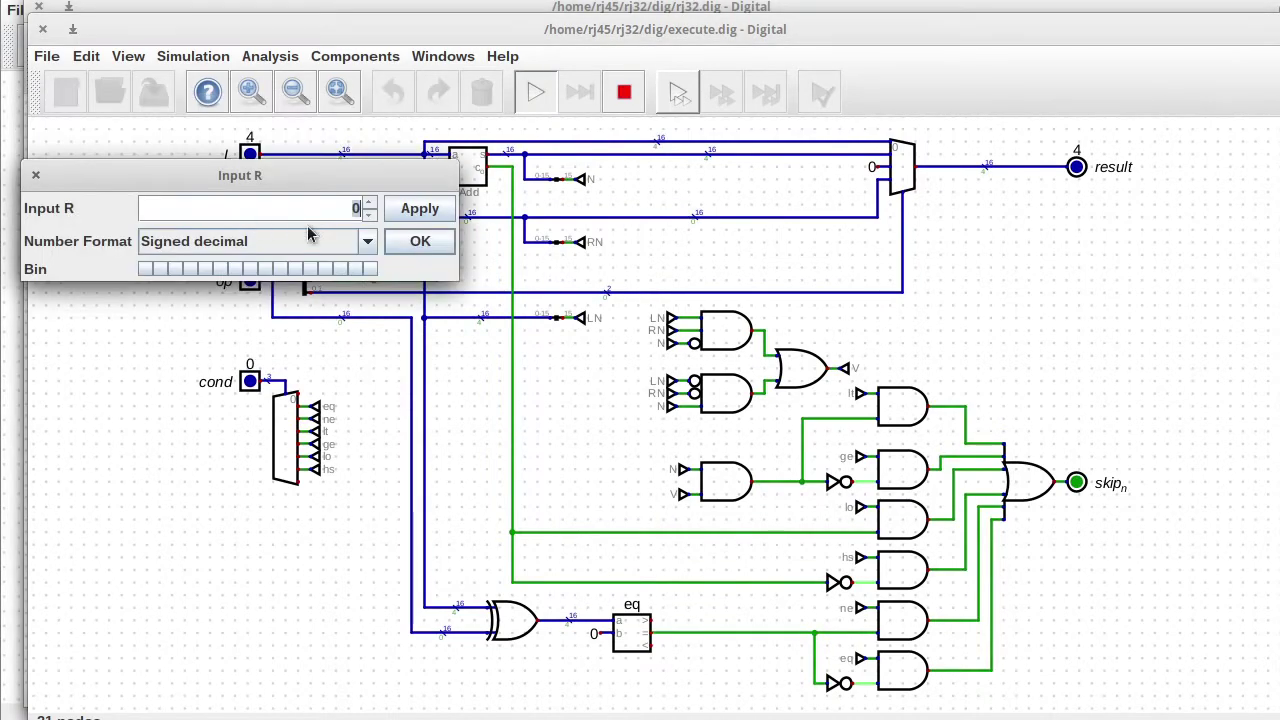
text(5)
click(419, 240)
click(249, 281)
text(4)
click(372, 303)
Step: Set the cond input to 3 and input R to 4
click(250, 381)
drag(314, 338, 346, 312)
triple_click(340, 205)
click(340, 205)
click(348, 341)
click(390, 370)
click(249, 217)
text(4)
click(419, 238)
click(250, 383)
click(369, 403)
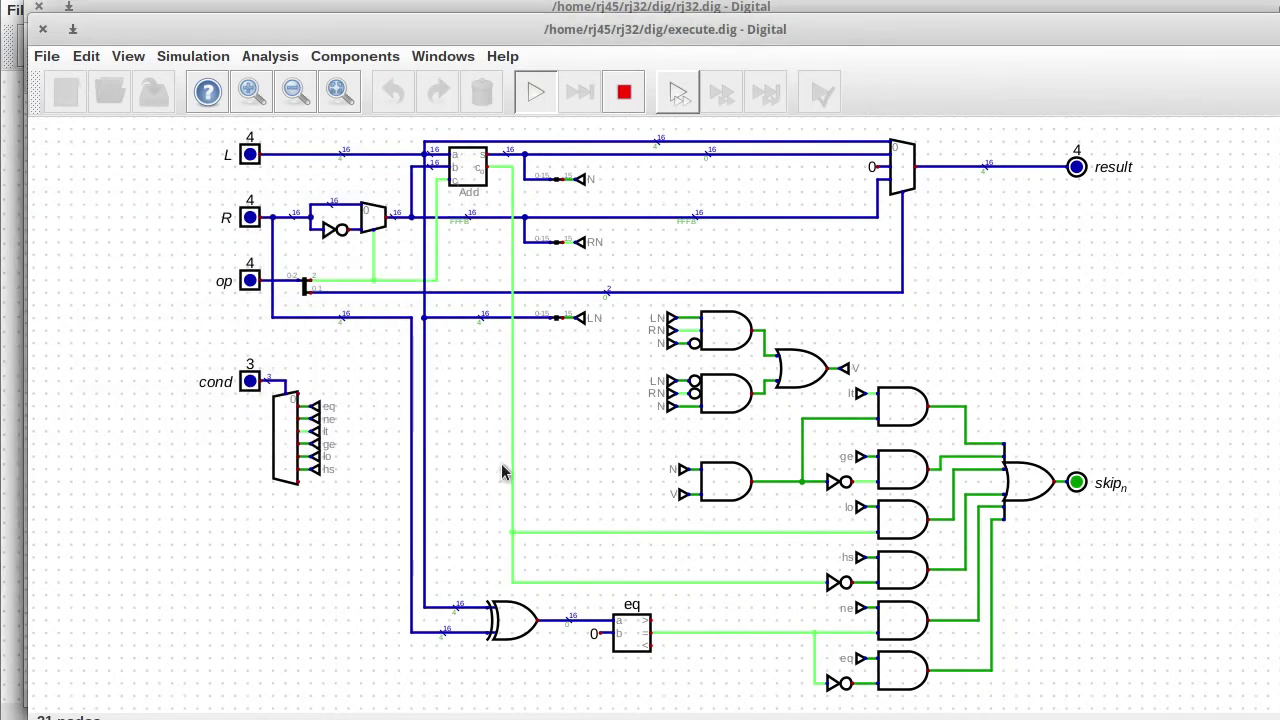
Step: Raise the cond input to 4 and return it to 3
click(249, 387)
click(325, 369)
click(327, 386)
click(378, 409)
Step: Lower input R to 3, raise it to 5 and examine the inputs of the N/V gate
click(249, 217)
click(367, 216)
drag(358, 177, 487, 327)
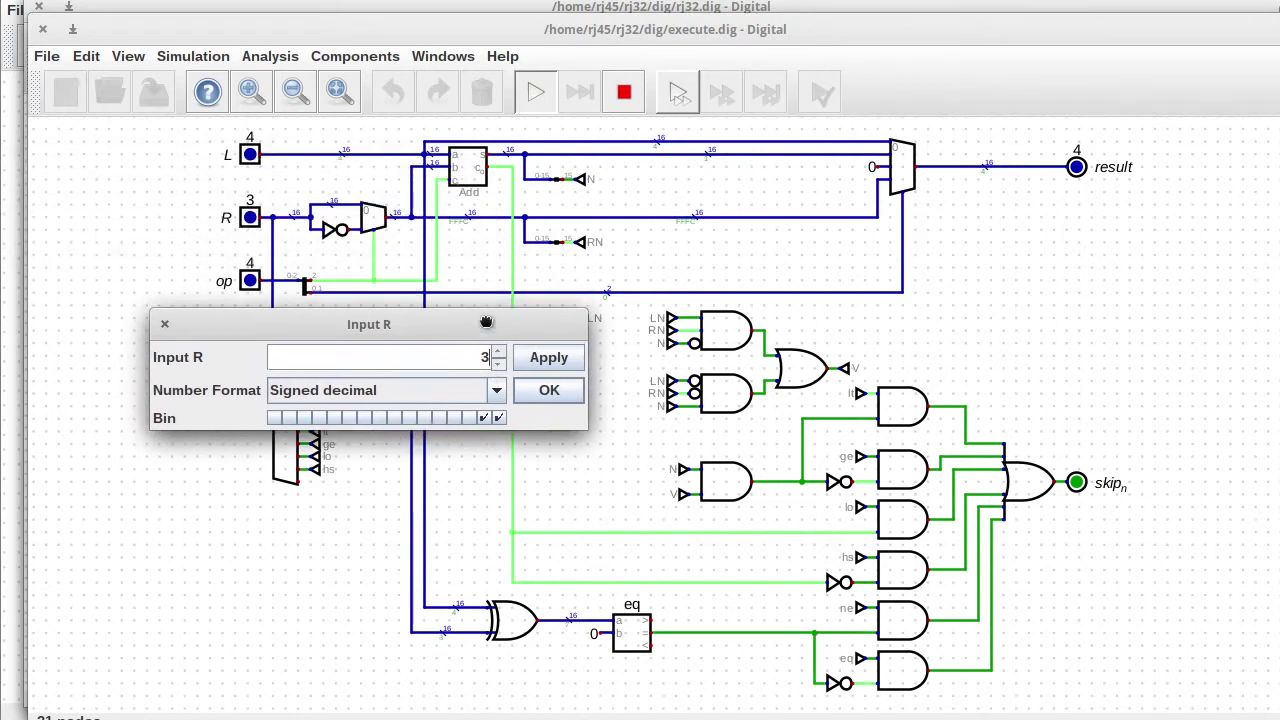
click(498, 352)
click(498, 352)
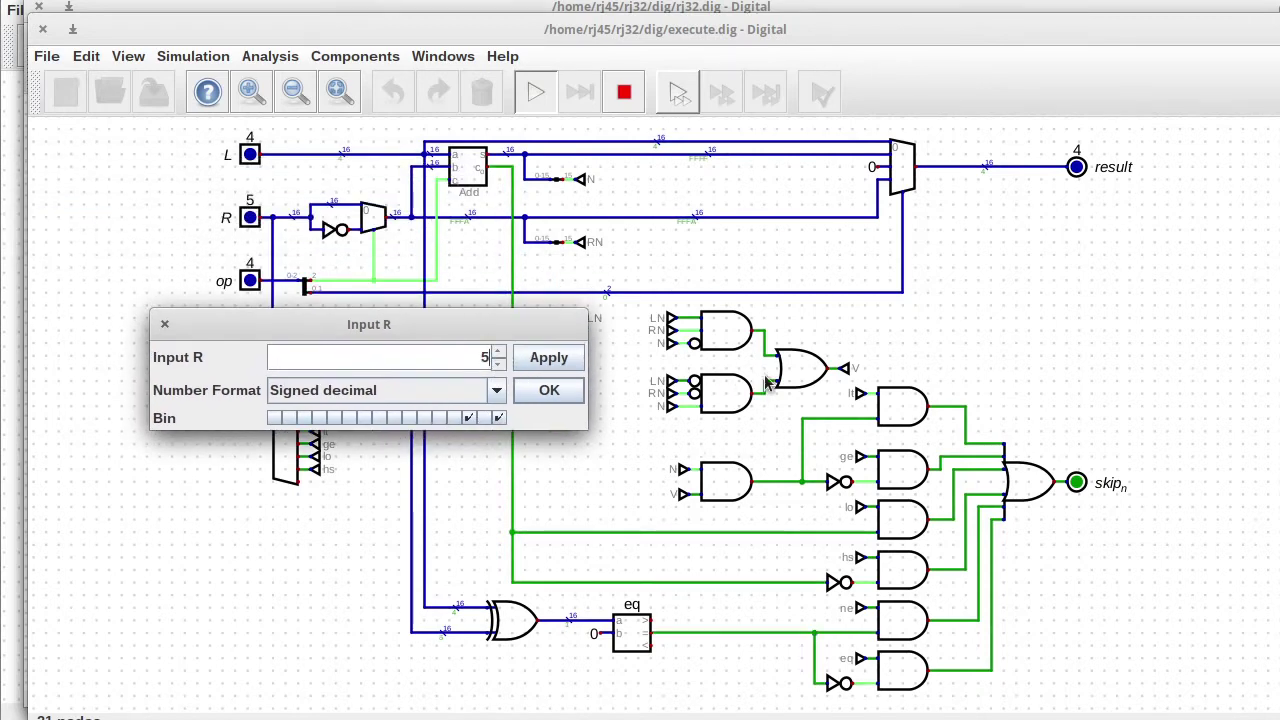
drag(360, 324, 330, 394)
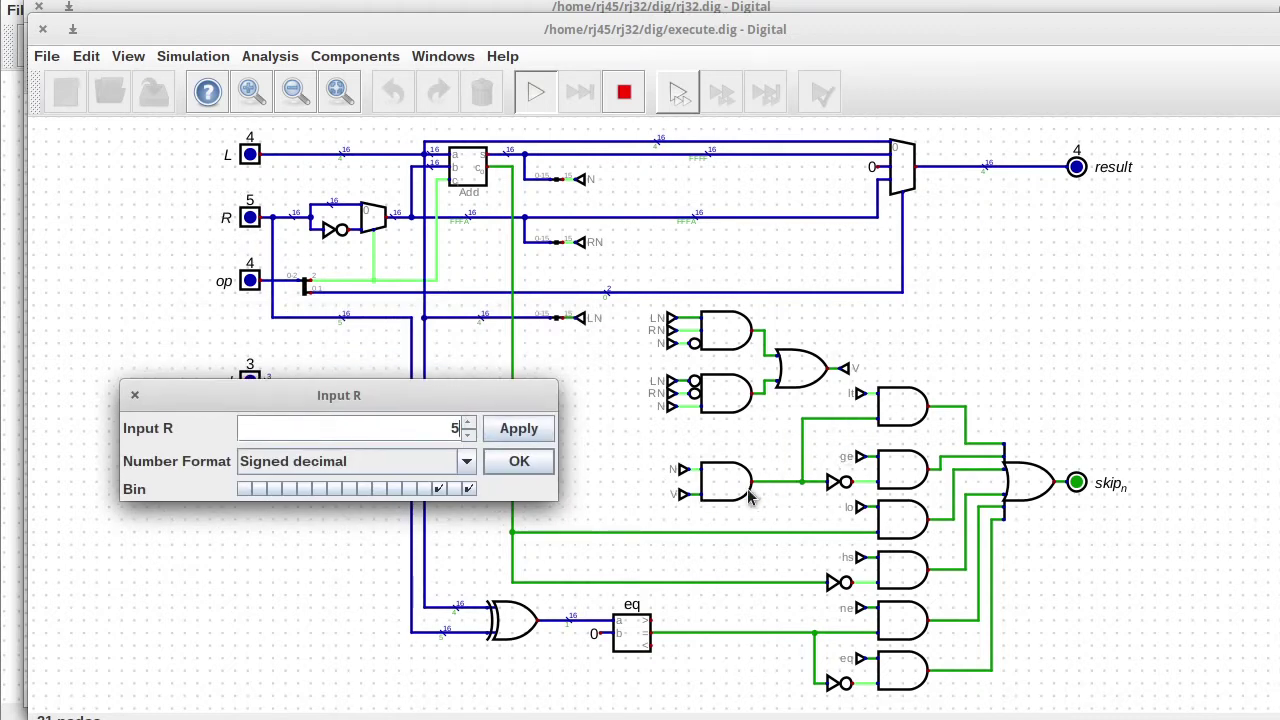
mouse_move(757, 491)
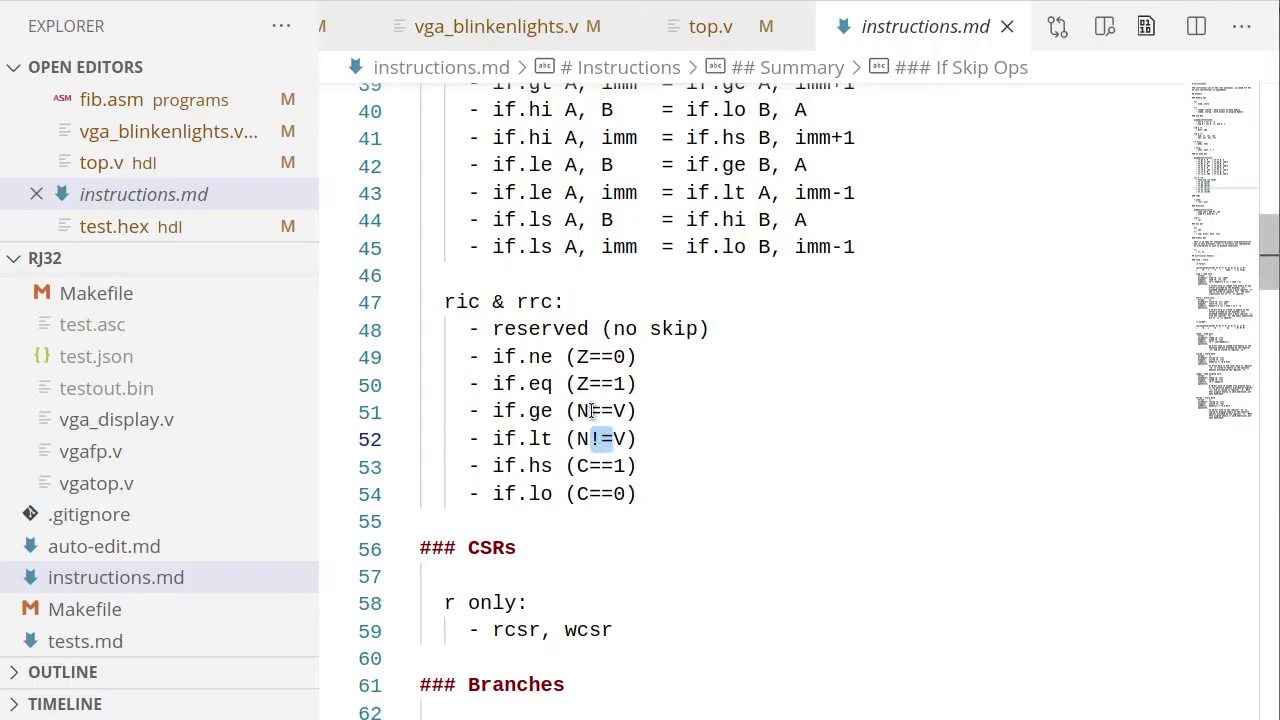
Step: Compare the N and V flag conditions of if.ge and if.lt in instructions.md
drag(591, 411, 591, 440)
double_click(605, 410)
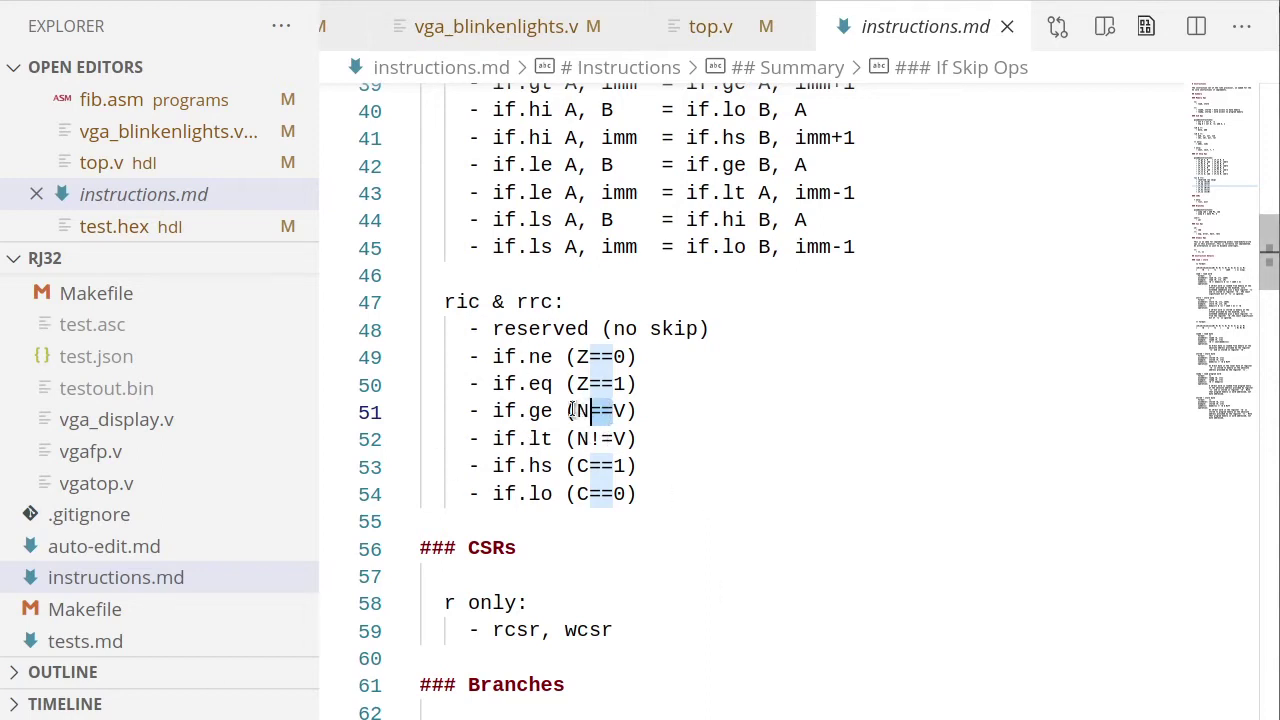
drag(577, 411, 628, 439)
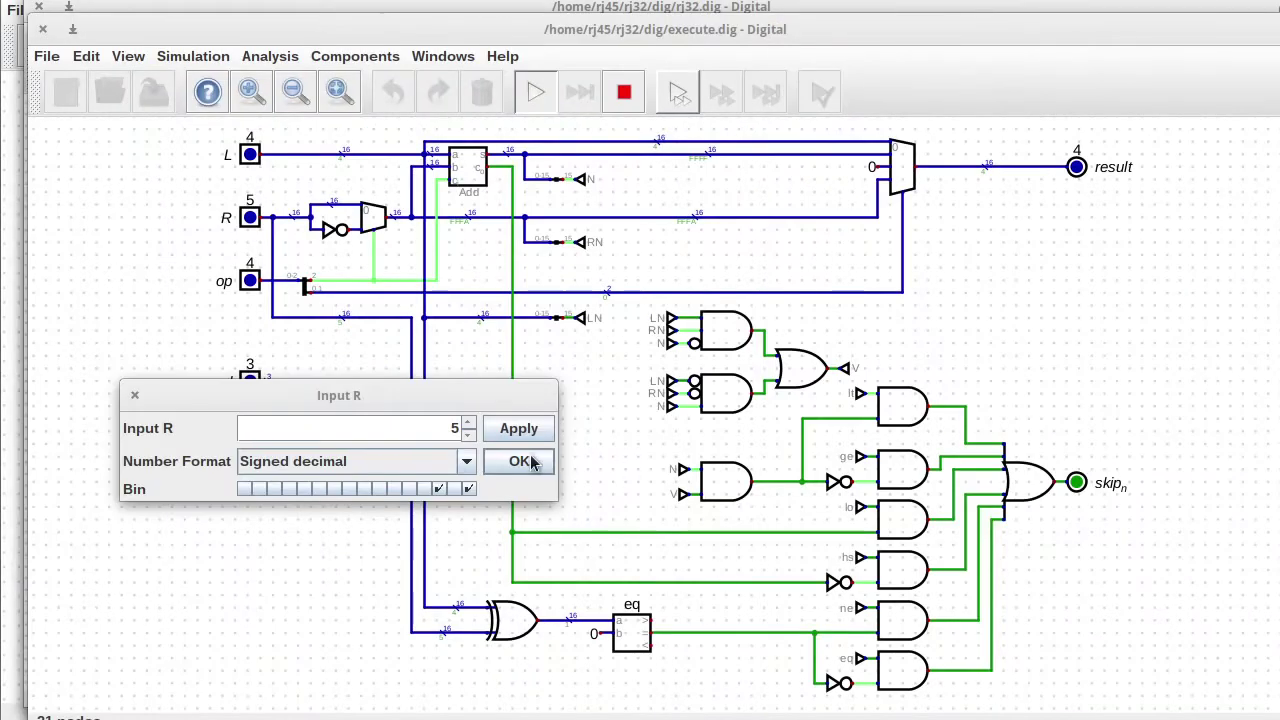
Step: Stop the simulation and replace the AND gate fed by N and V with an XOR gate
click(518, 459)
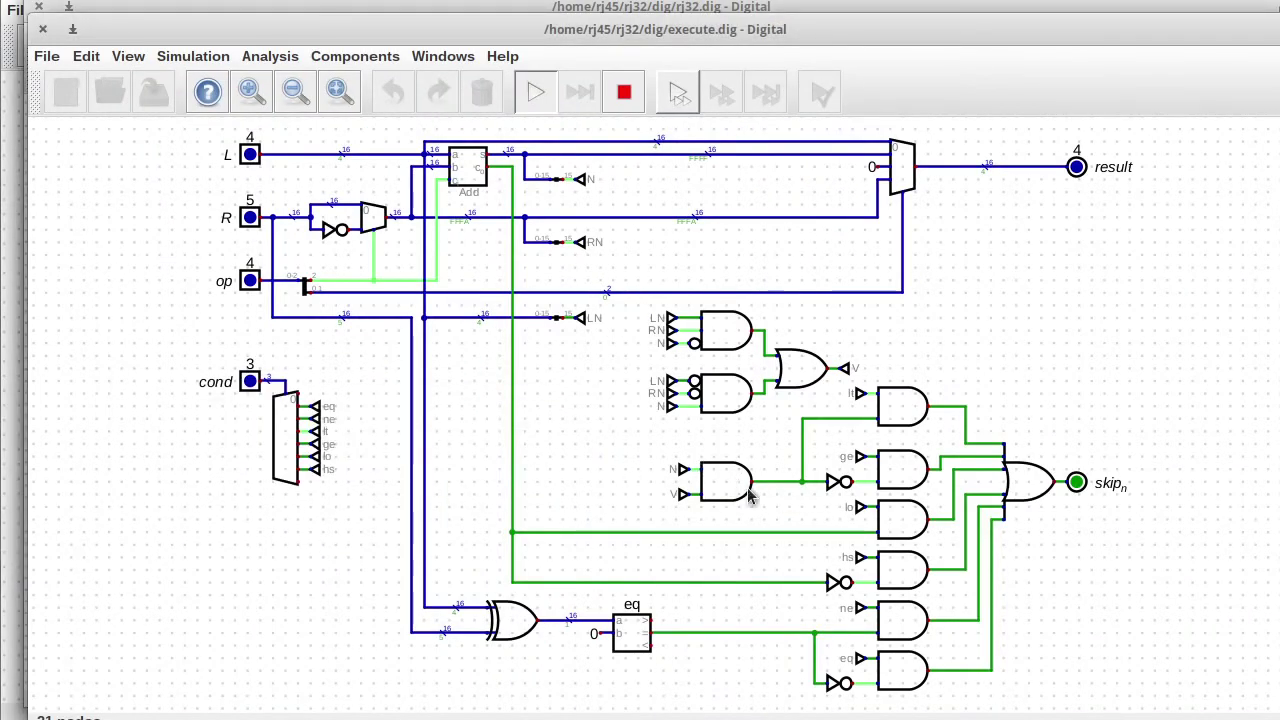
click(626, 92)
click(731, 483)
key(Delete)
click(343, 60)
mouse_move(352, 80)
click(453, 258)
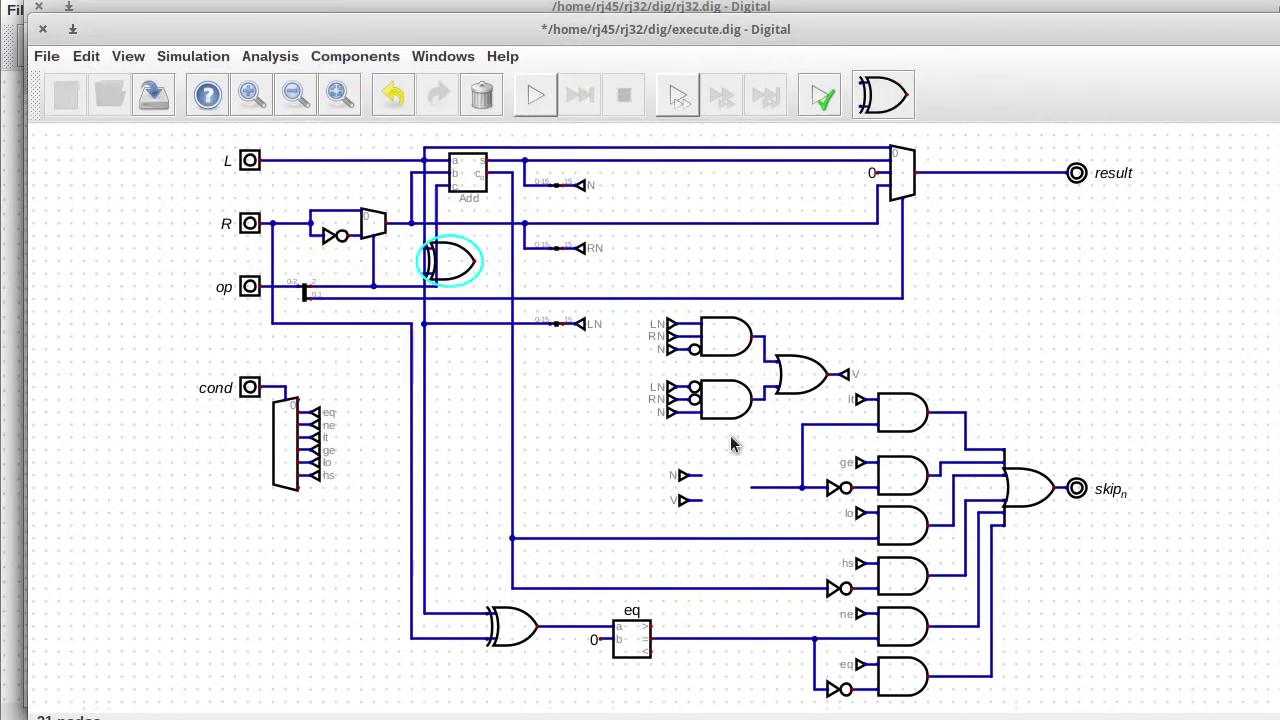
click(720, 480)
Step: Start the simulation with input L at 4, R at 5, cond at 4 and op at 4
click(535, 95)
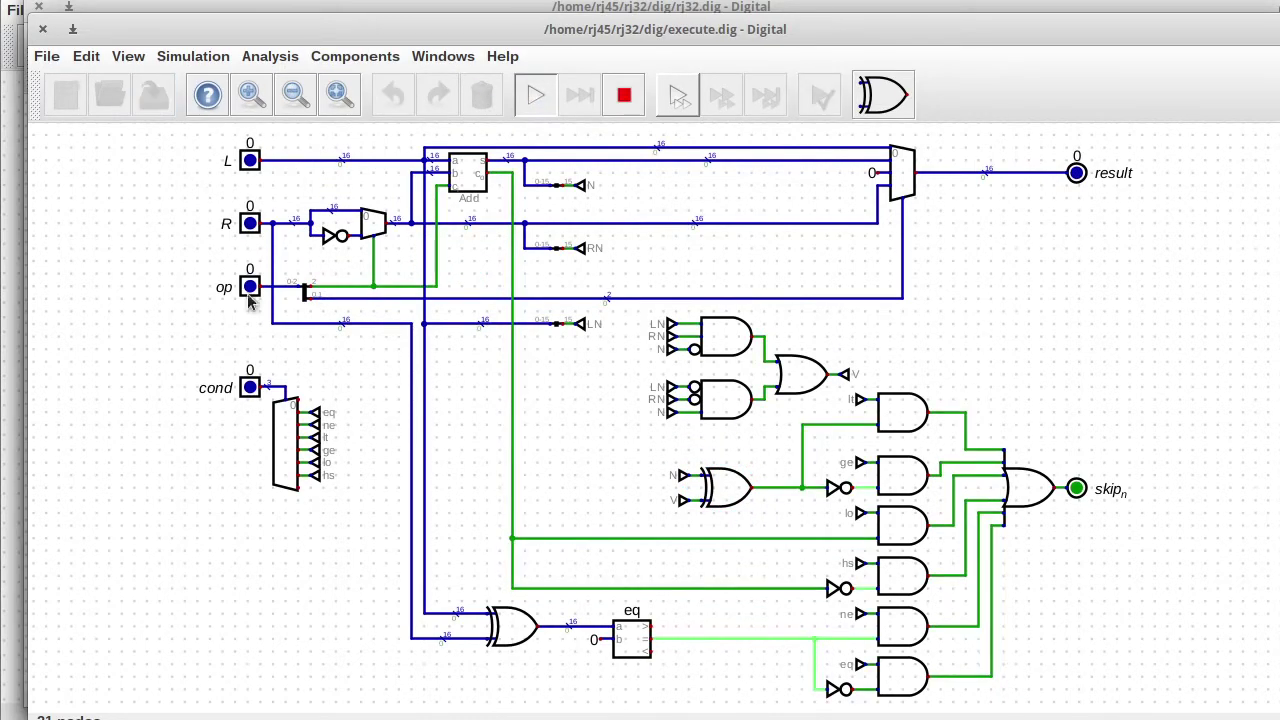
click(250, 161)
text(4)
click(404, 175)
click(250, 223)
text(5)
click(414, 246)
click(250, 387)
text(4)
click(373, 416)
click(252, 287)
text(4)
click(380, 308)
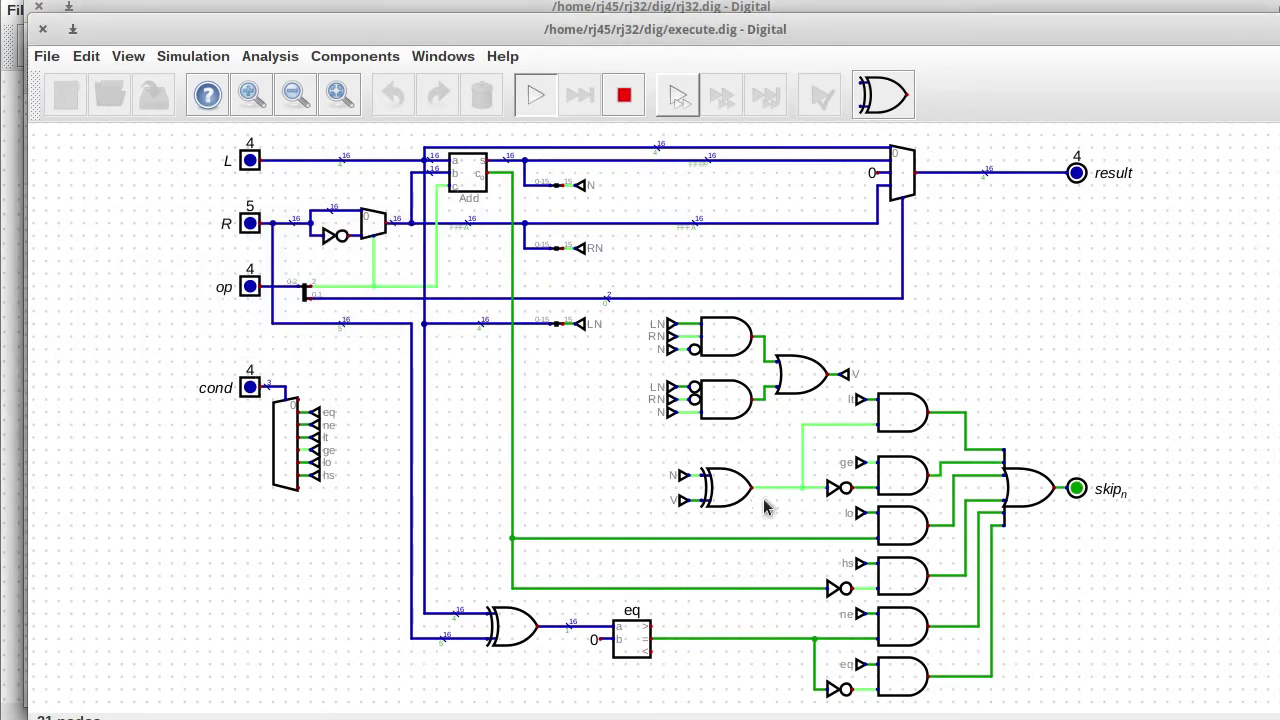
Step: Lower input R to 4 and check the ge gate and the skip output
click(249, 221)
click(362, 221)
click(362, 208)
drag(388, 236, 492, 373)
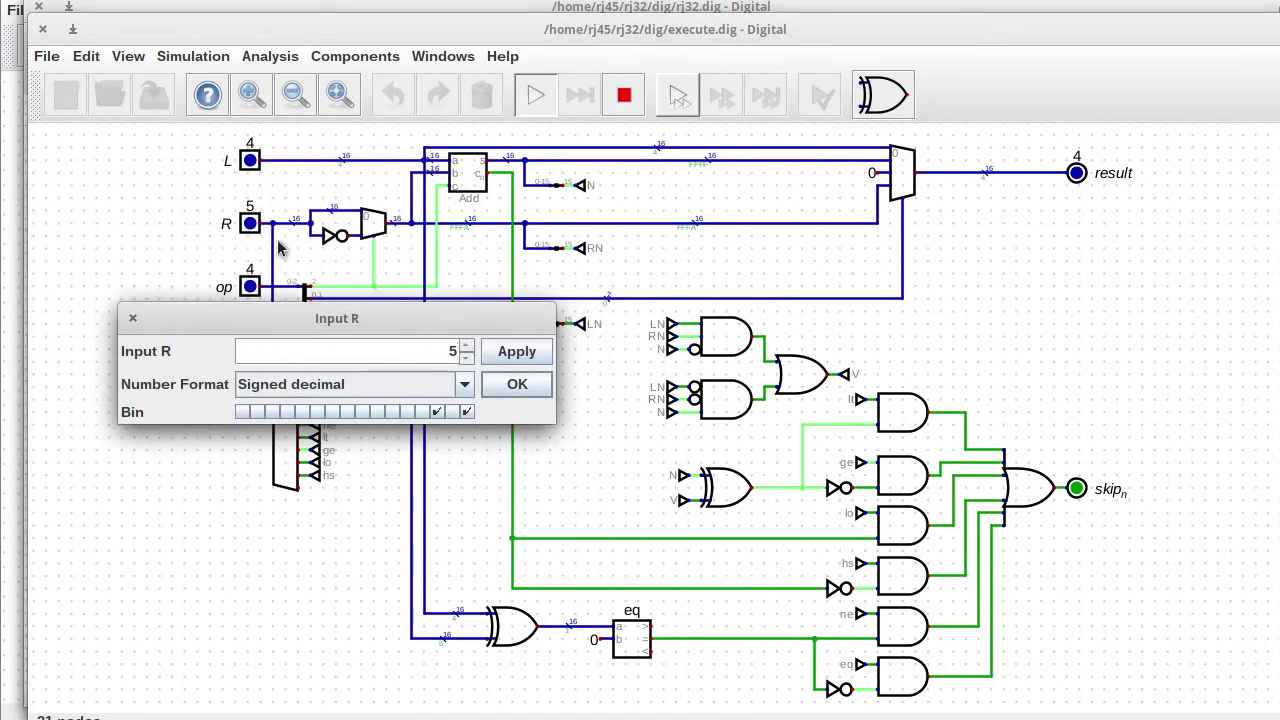
click(466, 358)
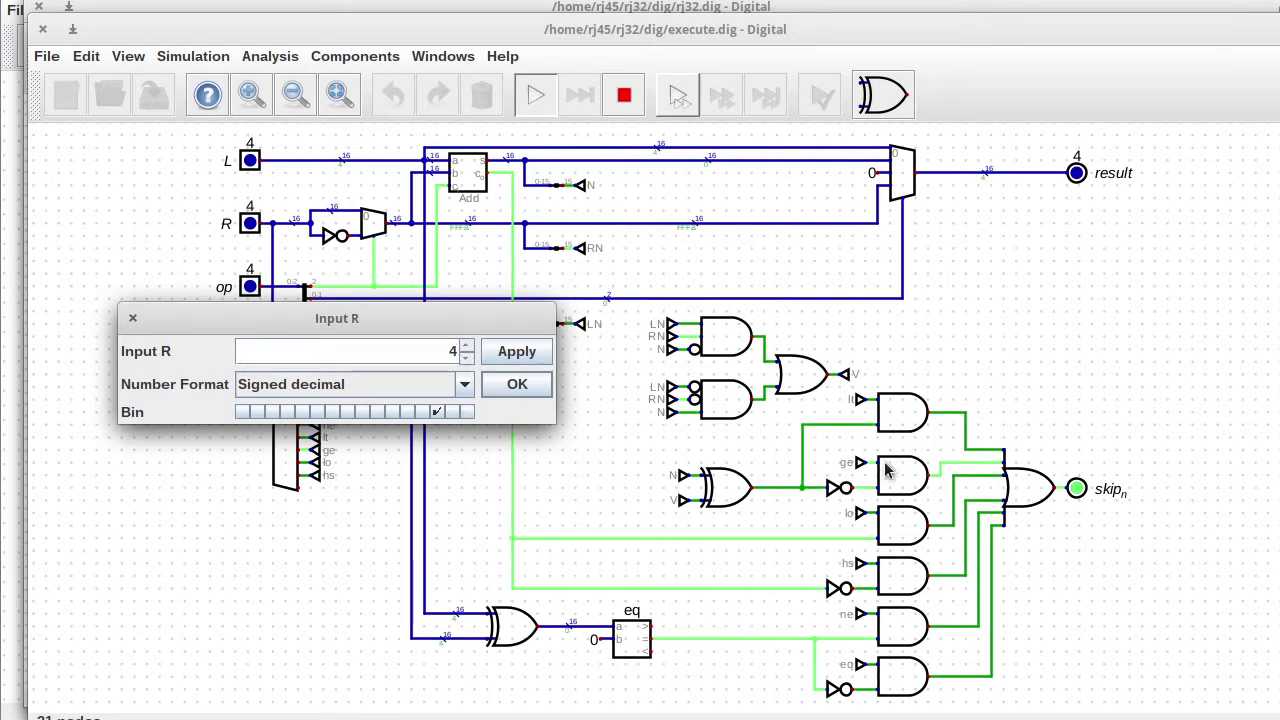
click(517, 384)
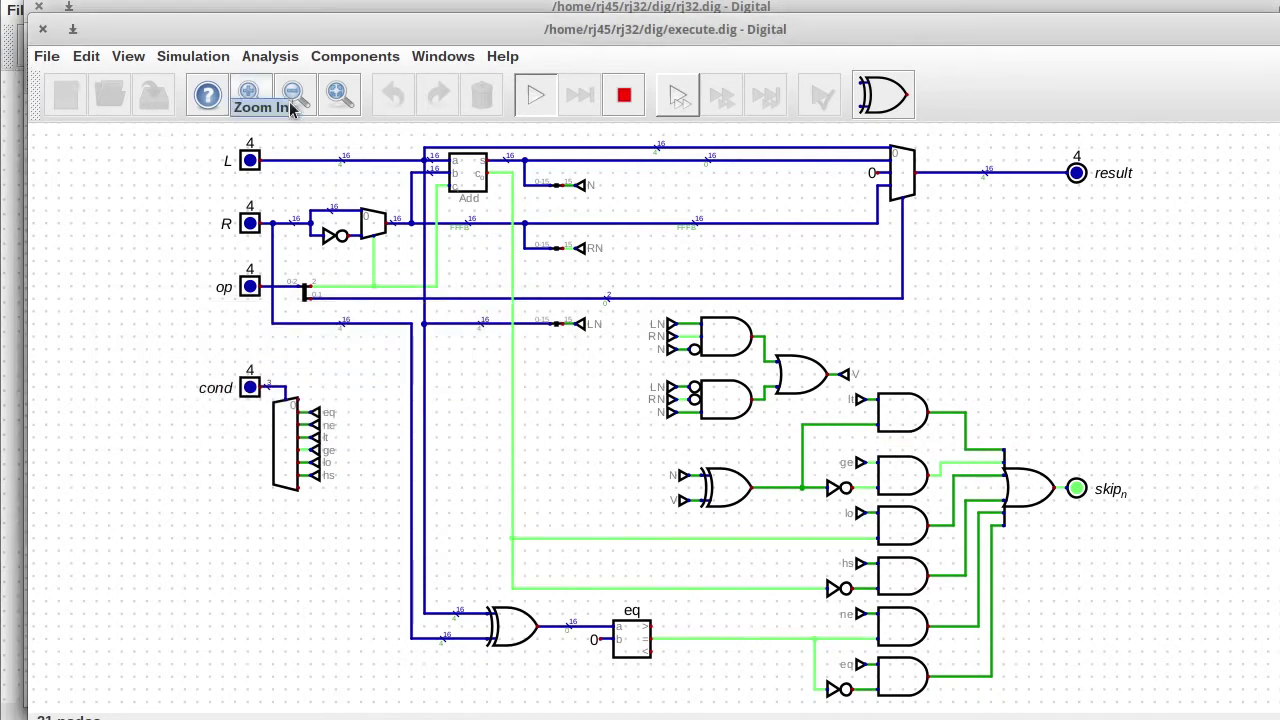
Step: Stop the simulation, run the tests of all circuits and check the testsuite.dig result
click(624, 95)
click(193, 56)
click(238, 393)
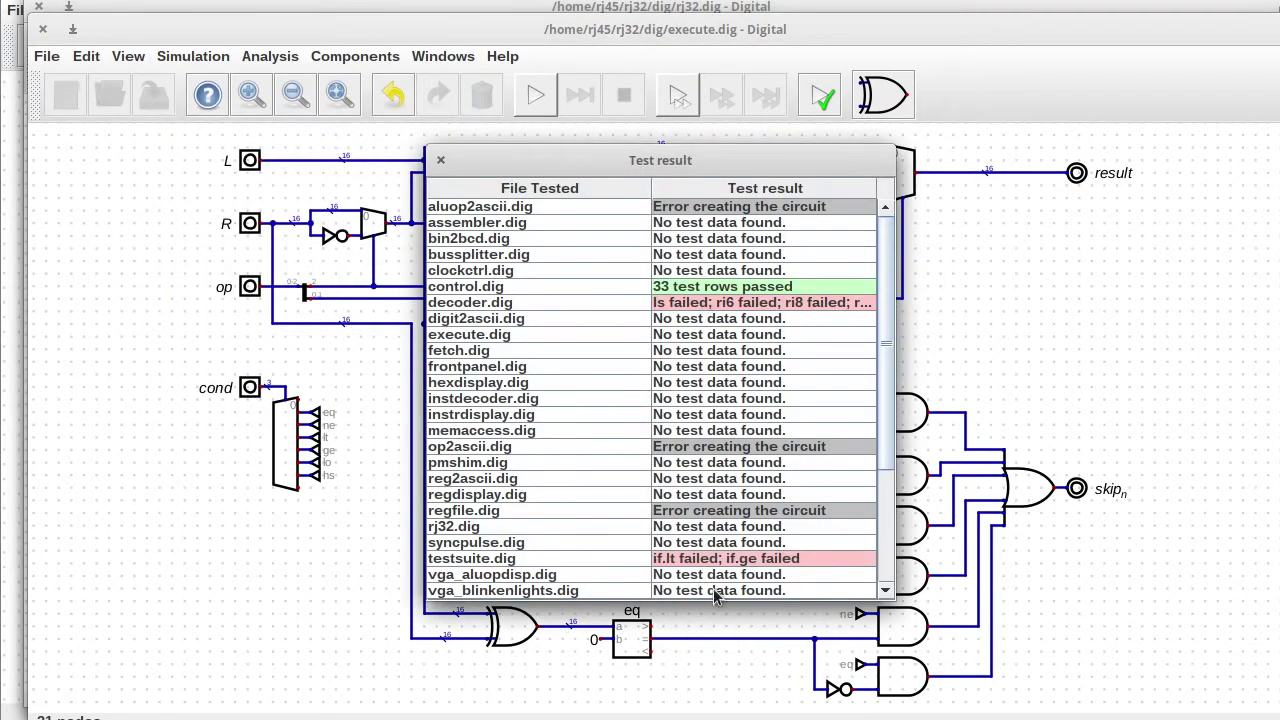
click(432, 160)
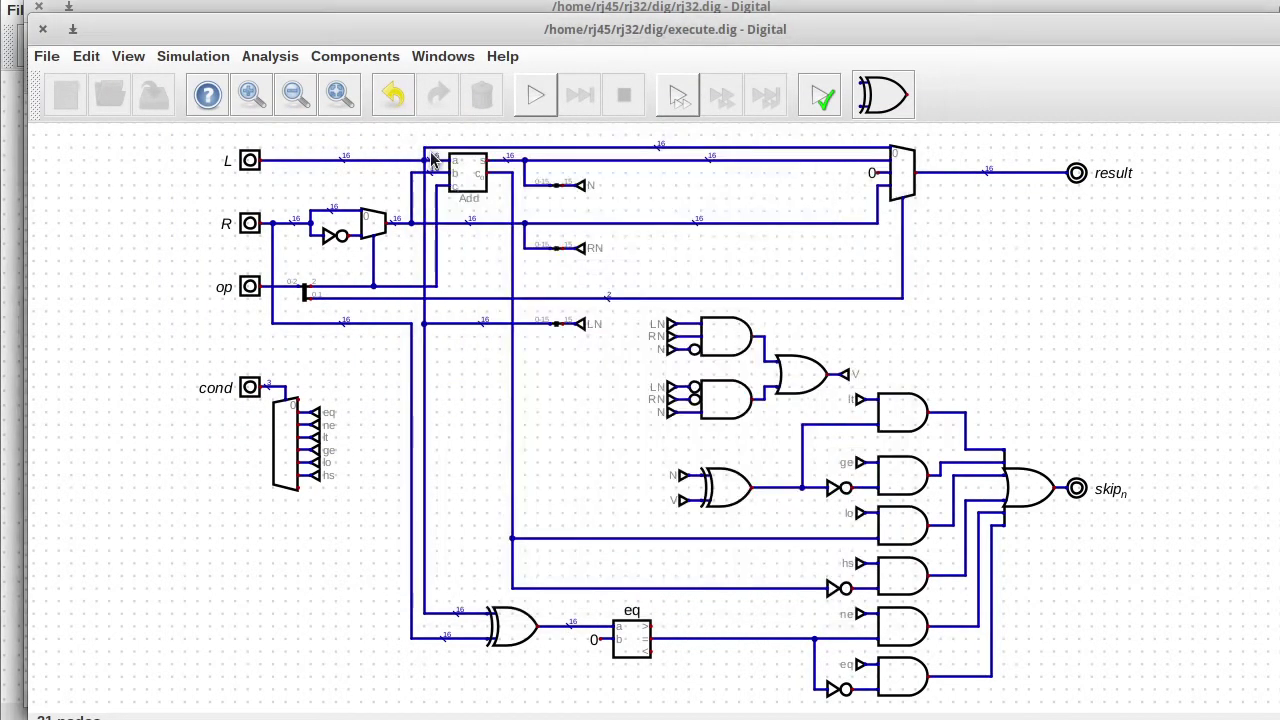
Step: Move the inverter from the ge gate's input to the lt gate's input and wire the XOR output directly to ge
click(827, 426)
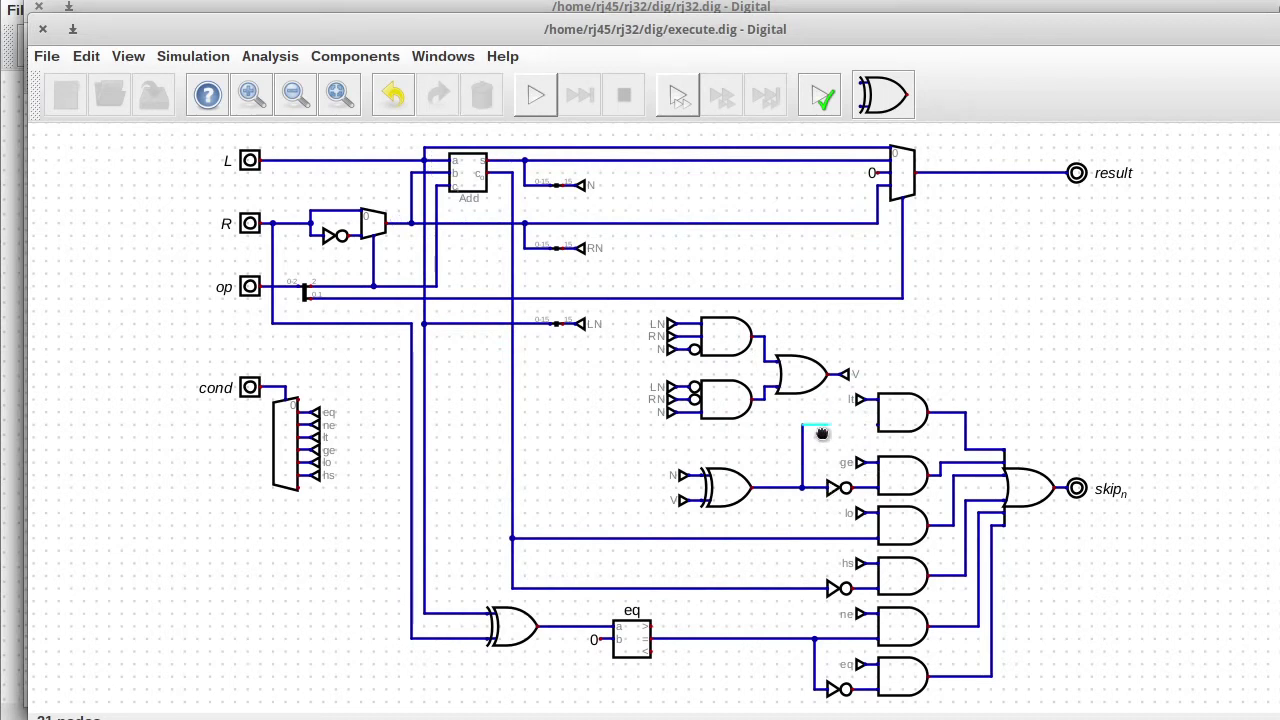
click(817, 433)
click(839, 488)
click(839, 425)
click(878, 427)
click(852, 488)
click(828, 488)
Step: Save the execute circuit and rerun the tests of all circuits
click(153, 96)
click(182, 58)
click(238, 393)
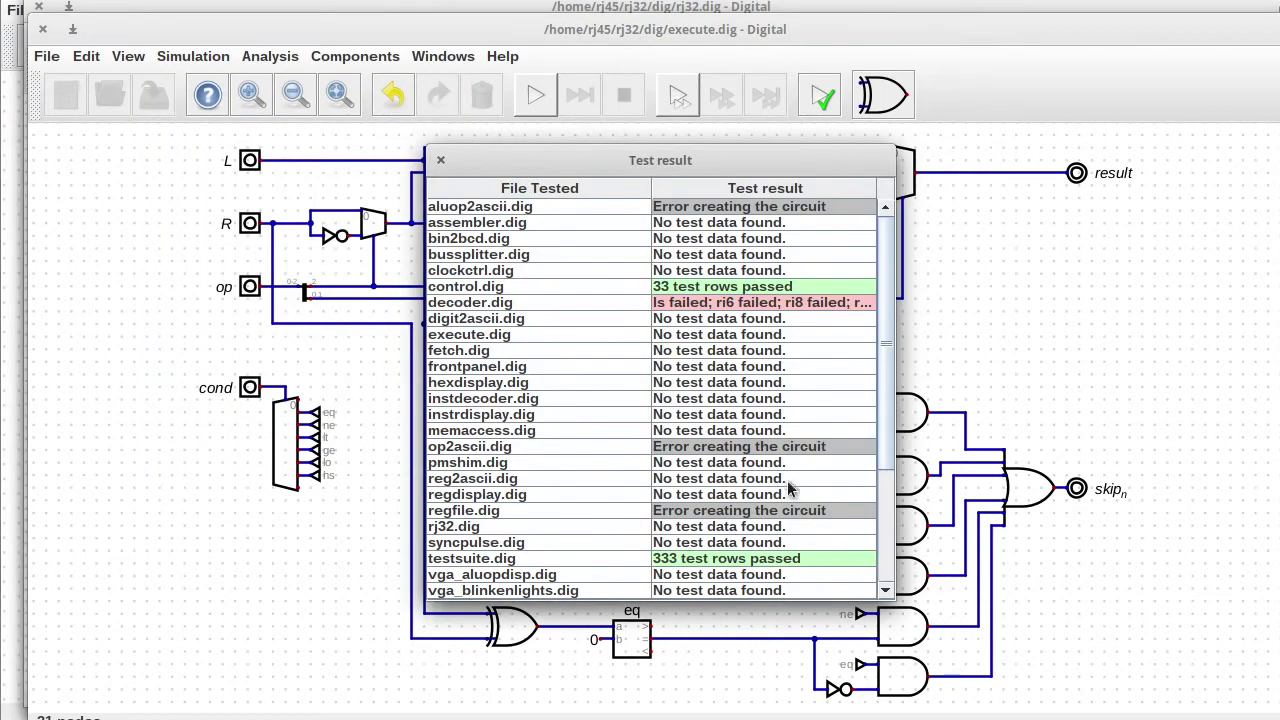
click(440, 160)
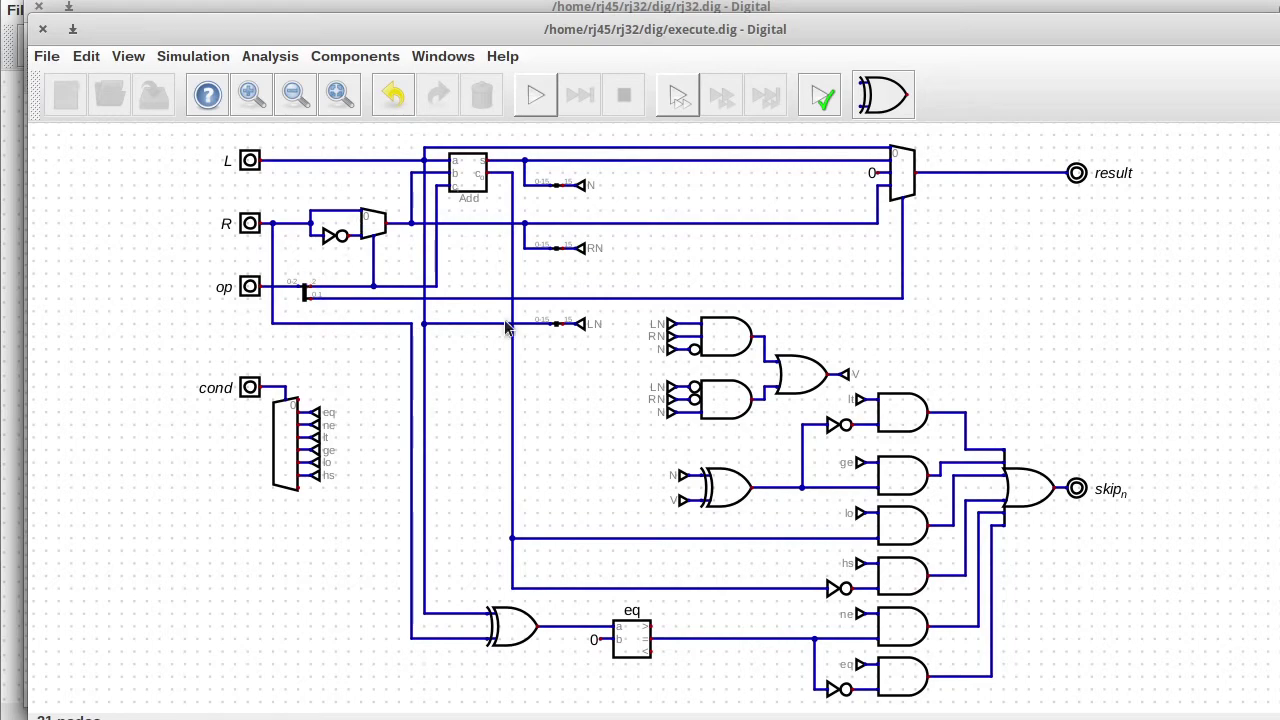
Step: Move the whole condition and flag logic block further down, away from the op input
scroll(935, 410, down, 1)
scroll(400, 337, down, 1)
drag(300, 292, 1257, 663)
drag(716, 443, 717, 525)
click(675, 397)
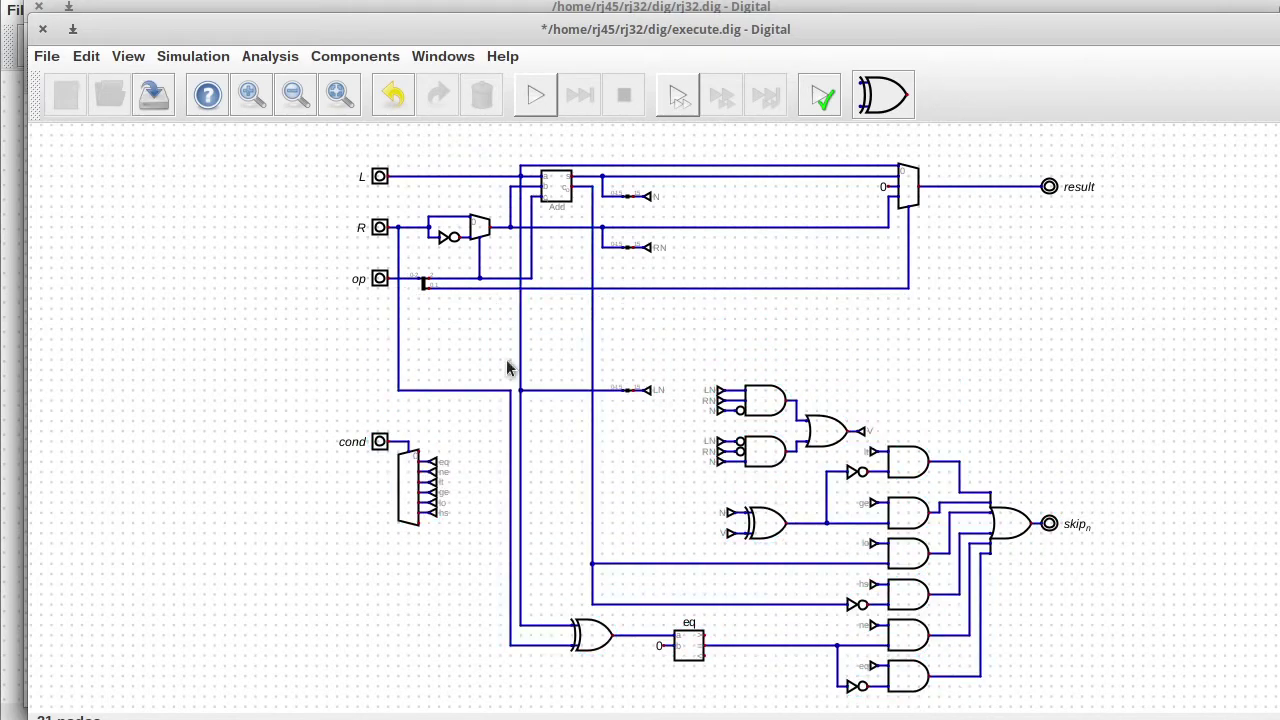
drag(514, 377, 674, 307)
drag(248, 336, 1174, 708)
drag(743, 423, 743, 505)
click(680, 404)
Step: Move the LN line and the horizontal R branch back up to just below op
scroll(670, 407, down, 2)
drag(369, 366, 543, 414)
drag(540, 385, 534, 221)
click(534, 445)
scroll(743, 336, up, 2)
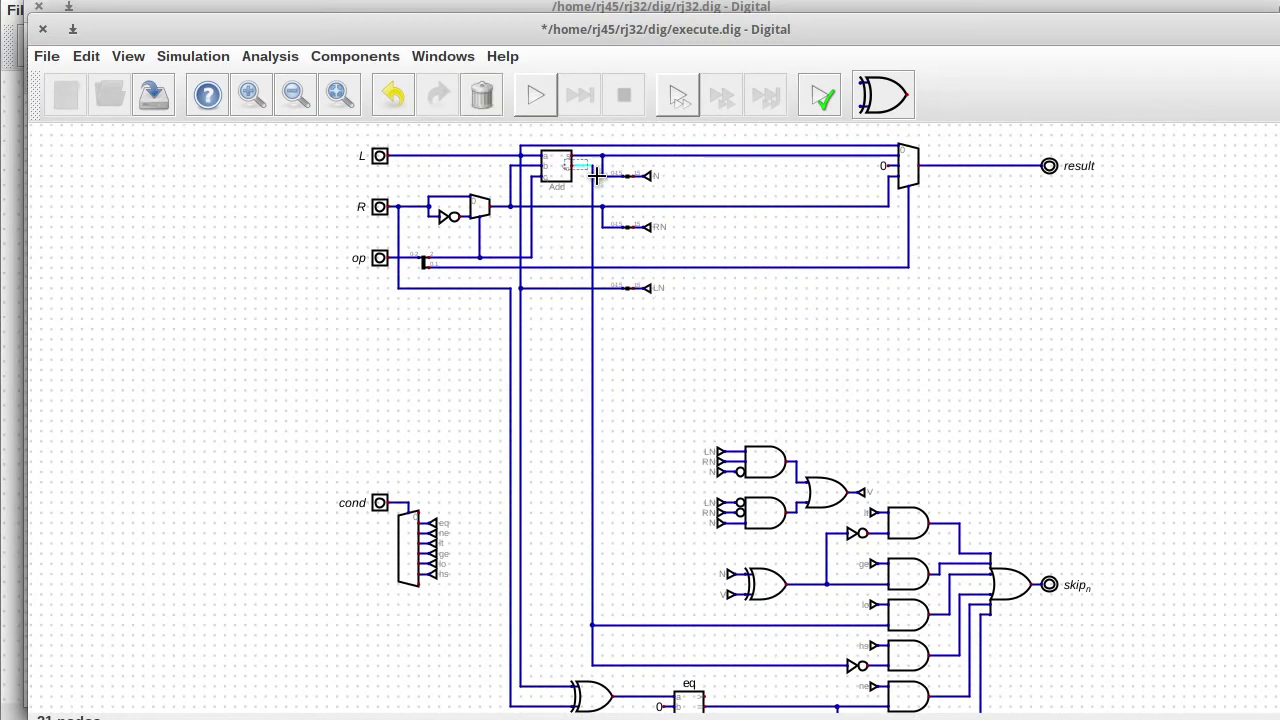
Step: Replace the wire on the adder's carry output with a tunnel named C and delete the detached wire
drag(593, 172, 587, 370)
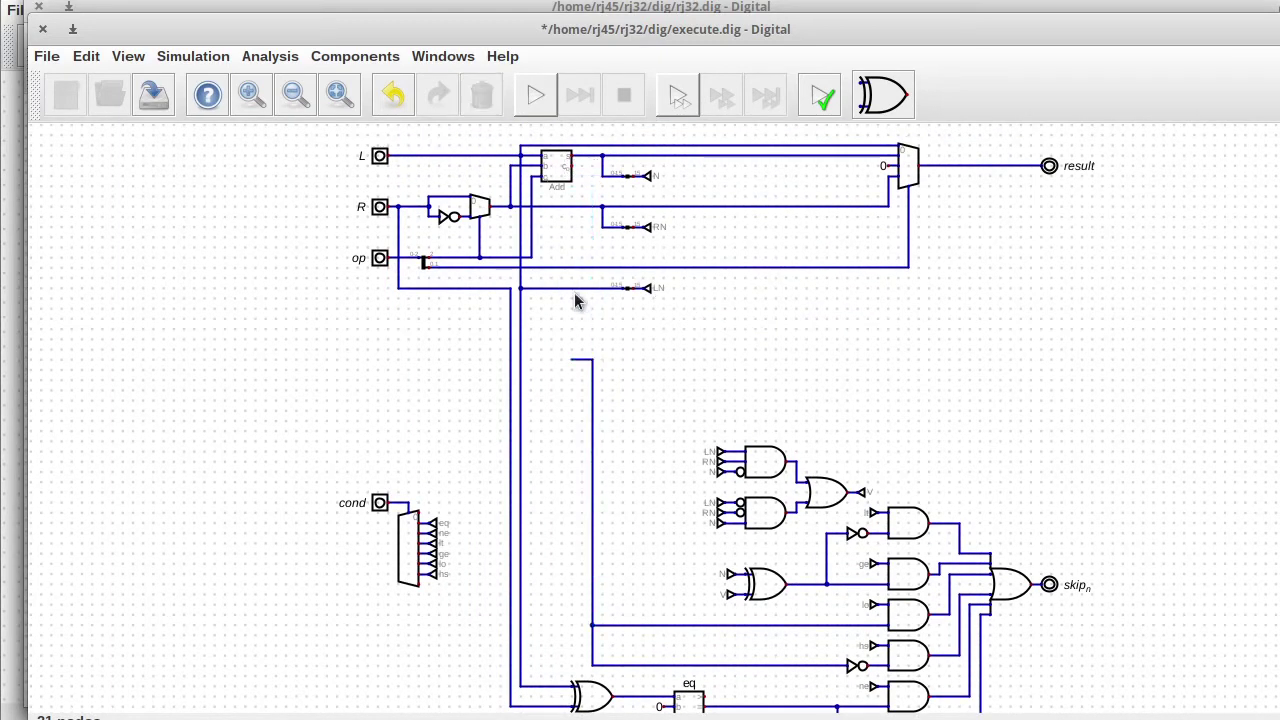
key(t)
click(588, 171)
right_click(588, 171)
text(C)
key(Return)
drag(548, 326, 640, 430)
key(Delete)
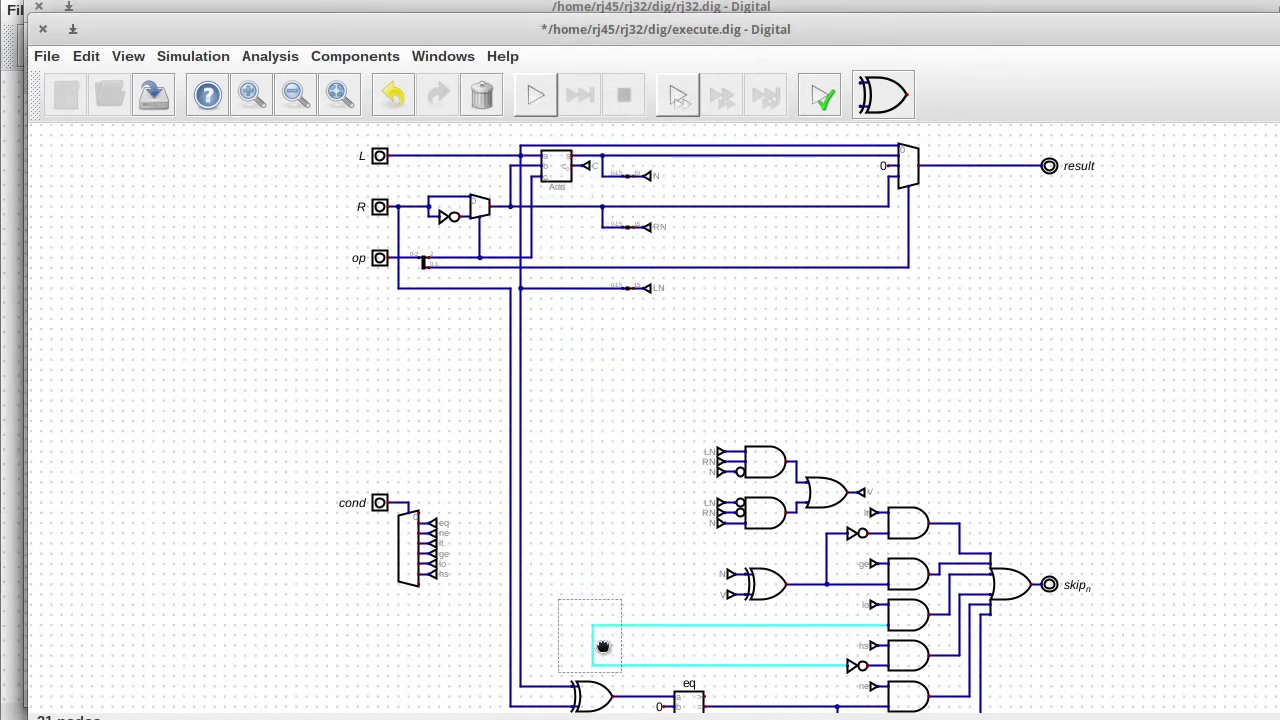
Step: Shorten the carry wires of the lo and hs gates and feed them from a C tunnel
drag(602, 638, 846, 638)
key(ctrl+v)
click(838, 657)
click(817, 646)
click(837, 646)
Step: Move the eq XOR gate up below the LN line and link its output to the comparator through xor tunnels
drag(466, 654, 618, 213)
key(ctrl+v)
click(667, 561)
right_click(663, 561)
text(xor)
key(Return)
drag(646, 574, 671, 563)
key(ctrl+d)
key(r)
key(r)
click(645, 184)
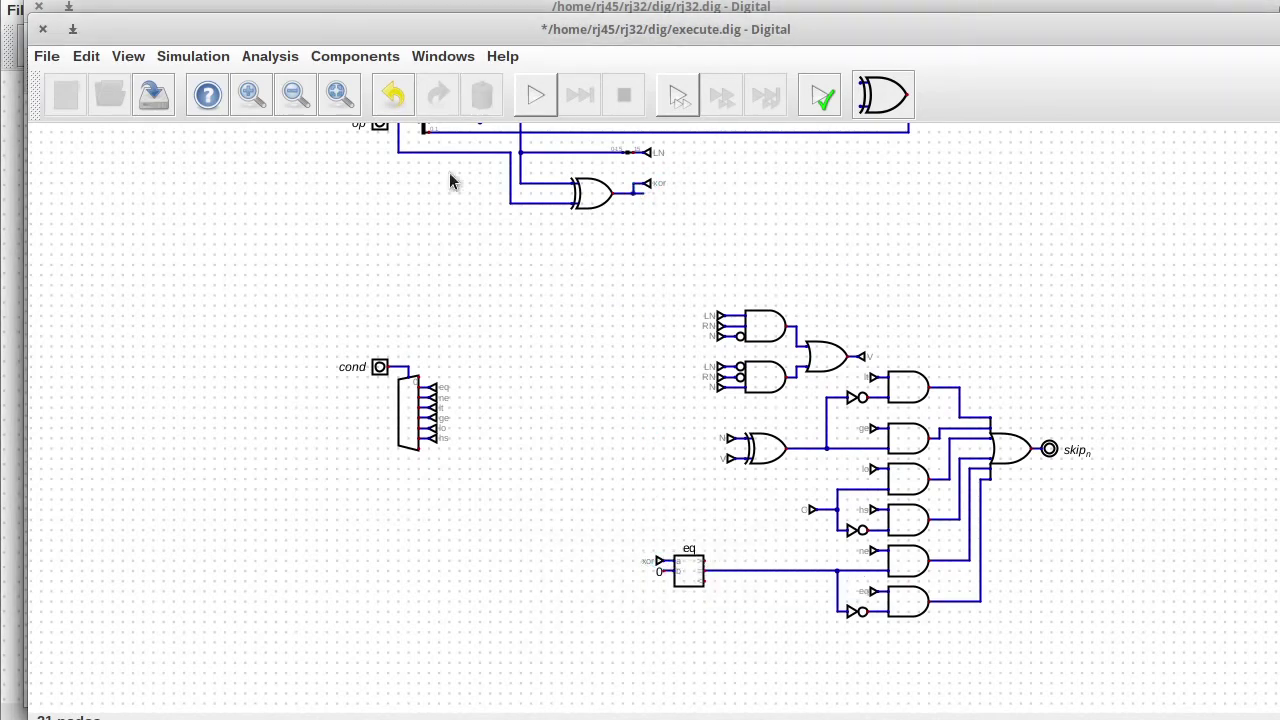
Step: Place an AND gate and an OR gate in a column below the upper XOR gate
scroll(1257, 192, up, 5)
click(355, 56)
mouse_move(334, 80)
click(440, 80)
click(608, 451)
click(372, 60)
click(474, 177)
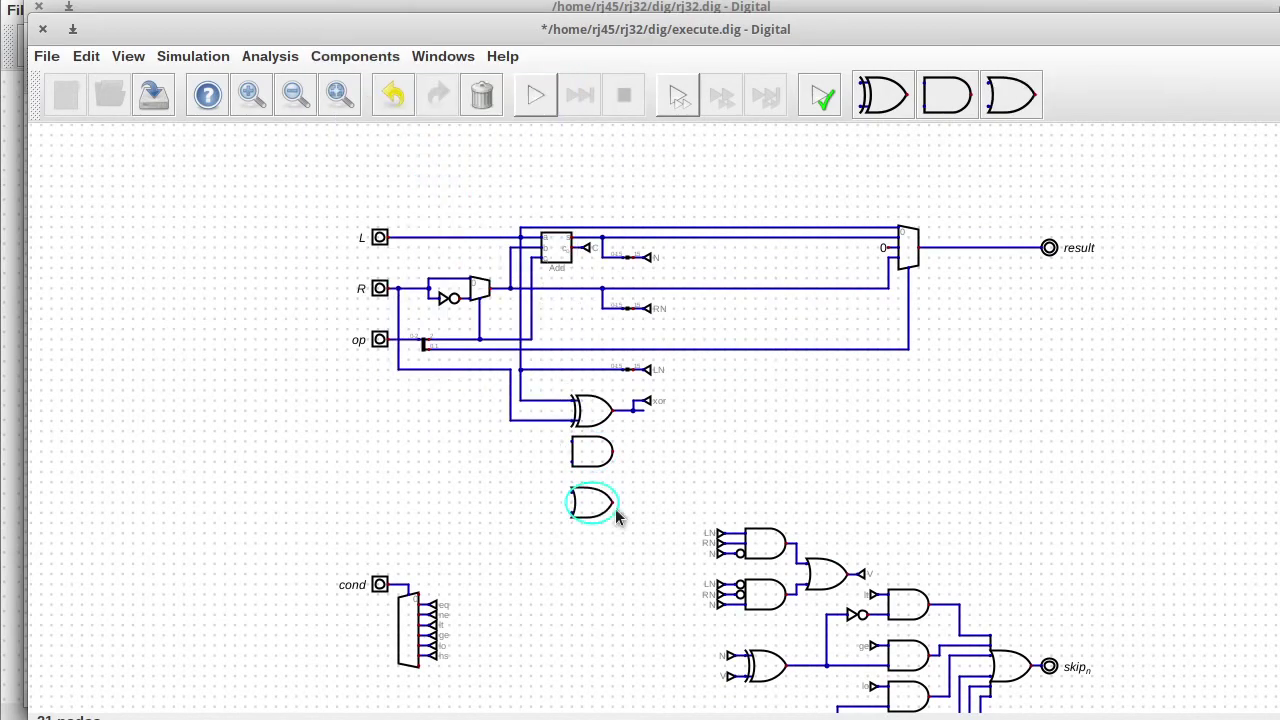
click(614, 511)
Step: Wire the L and R lines to the inputs of the new AND and OR gates
click(521, 402)
click(571, 441)
click(521, 442)
click(571, 483)
click(511, 421)
click(572, 503)
click(511, 462)
click(572, 462)
click(355, 56)
mouse_move(345, 151)
click(455, 158)
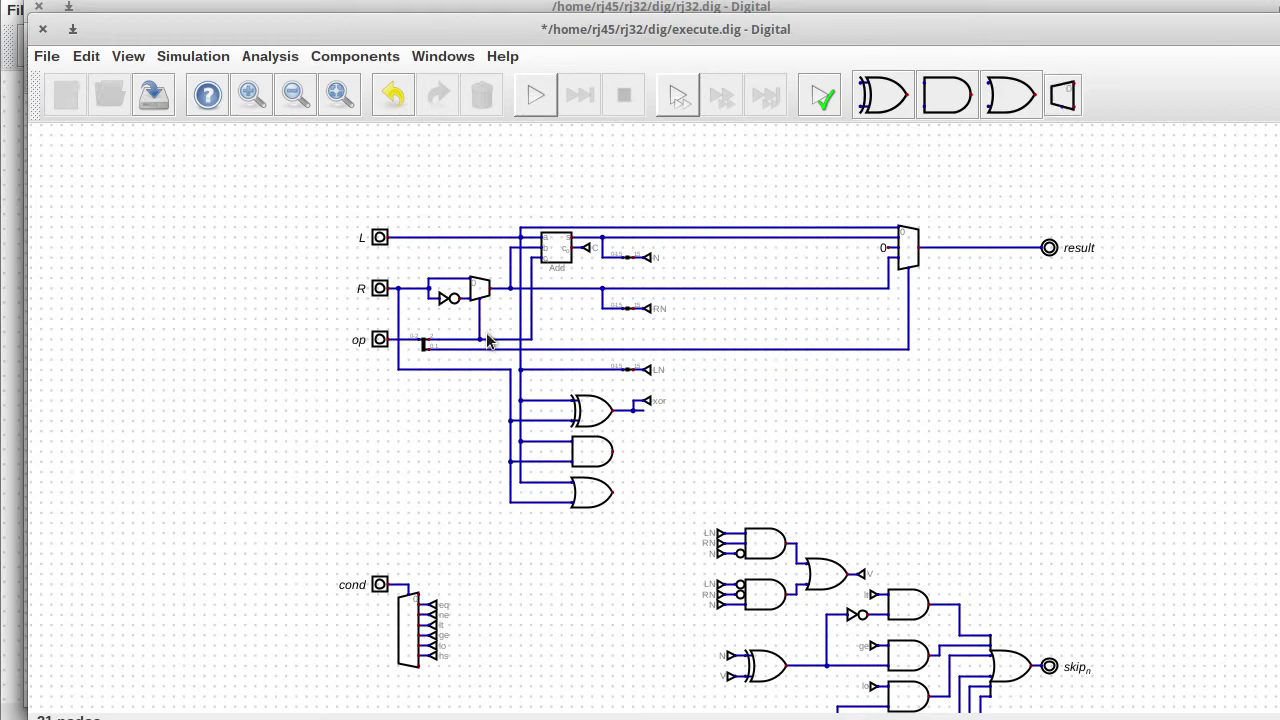
Step: Change the op splitter's output splitting to three single bits
scroll(418, 345, up, 3)
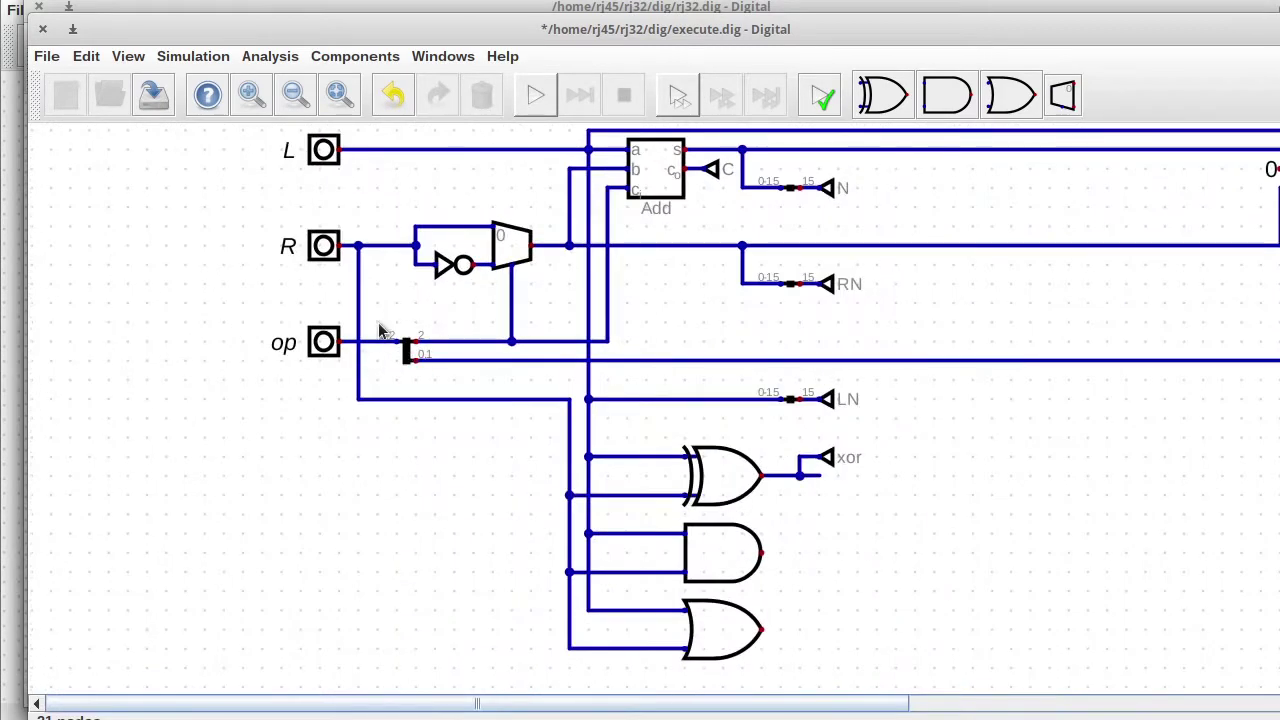
right_click(406, 352)
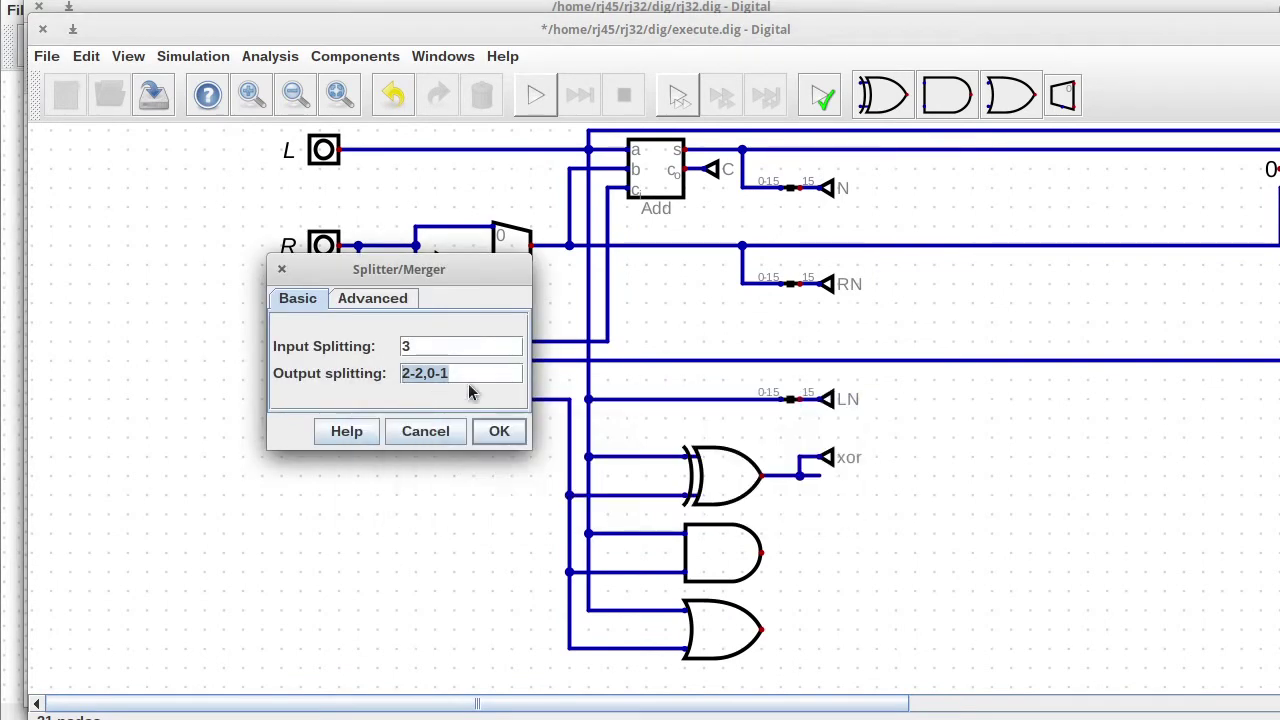
click(500, 431)
right_click(408, 349)
key(Return)
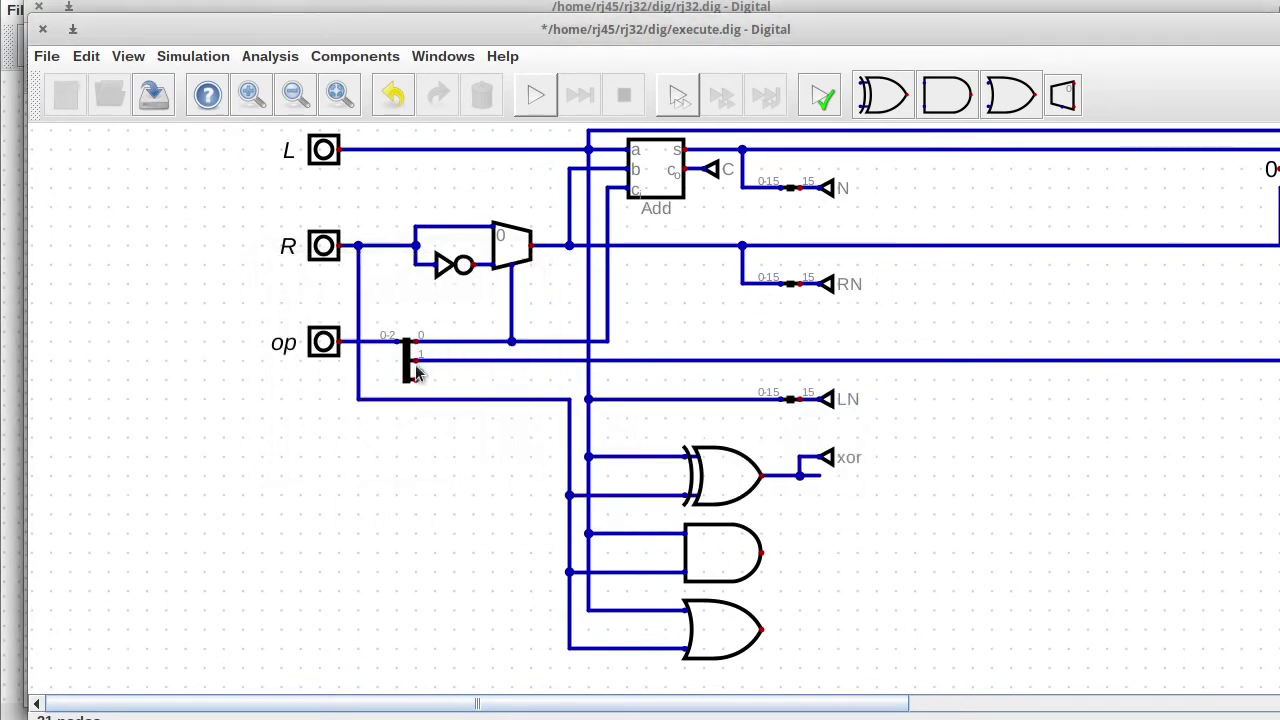
Step: Move the op splitter and the op input down beside the OR gate
click(413, 376)
key(Escape)
click(405, 363)
click(416, 650)
click(323, 342)
click(342, 630)
Step: Clear op's leftover wire, then connect op to the relocated splitter and move both just above the cond input
drag(310, 327, 386, 351)
key(Delete)
click(358, 630)
click(416, 630)
scroll(865, 602, down, 6)
drag(276, 250, 449, 336)
click(449, 406)
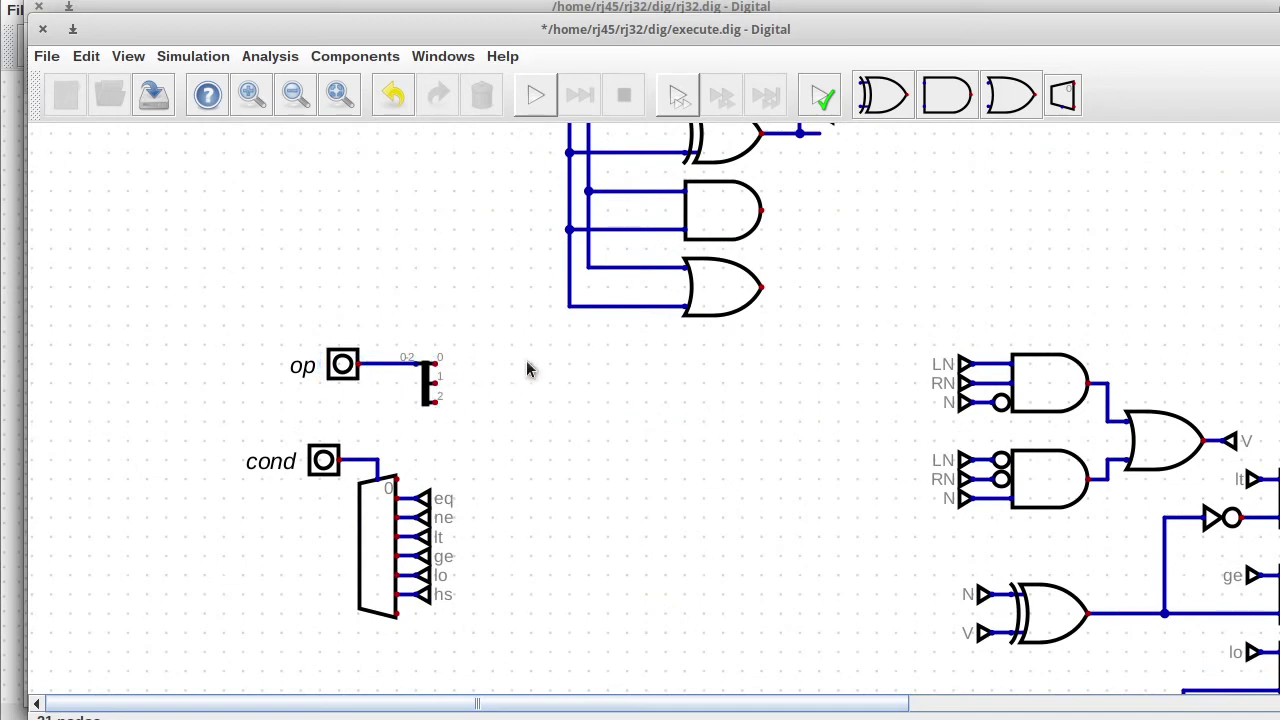
Step: Place an AND gate beside the op splitter and wire bits 0 and 1 to its inputs
click(946, 95)
click(575, 428)
click(435, 364)
click(492, 365)
click(436, 383)
click(474, 402)
click(492, 404)
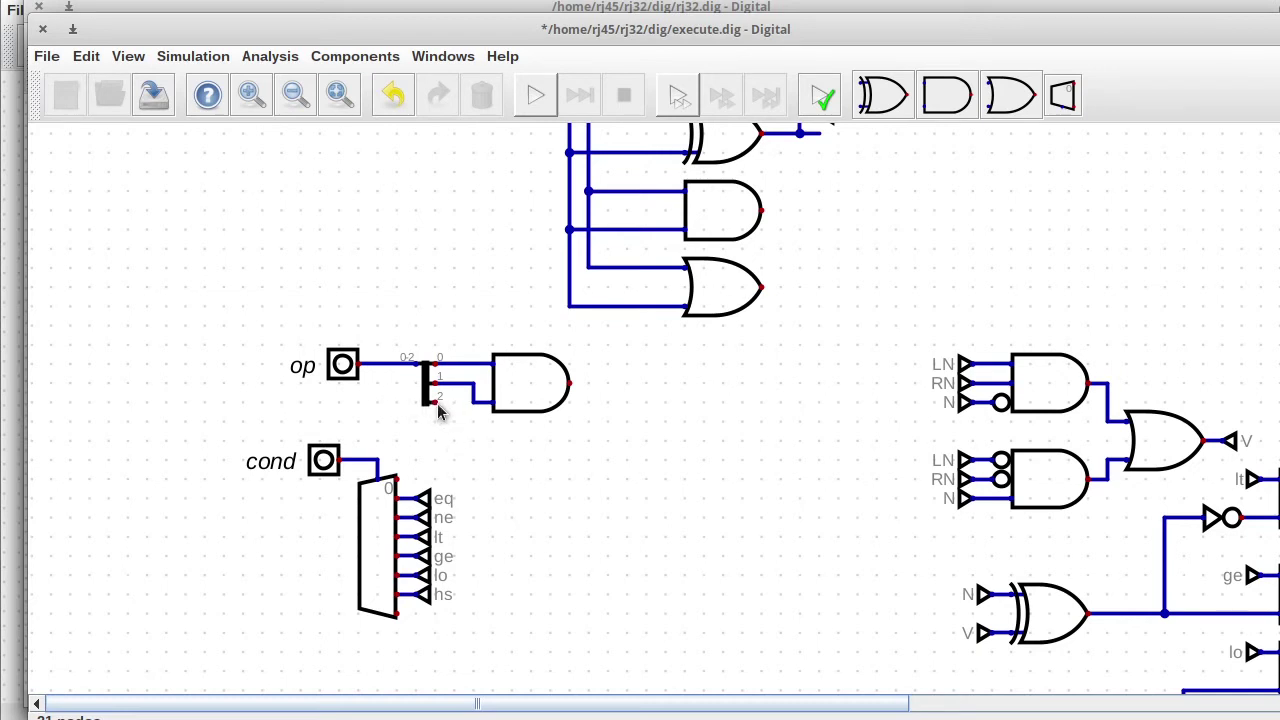
Step: Set the op splitter's output splitting to 0-0,1-1
right_click(437, 408)
triple_click(447, 402)
click(448, 403)
drag(509, 407, 329, 206)
key(shift+Home)
text(0-0,1-1)
click(339, 253)
Step: Set the result multiplexer's number of selector bits to 3
scroll(570, 352, up, 5)
scroll(1016, 366, down, 3)
right_click(1238, 249)
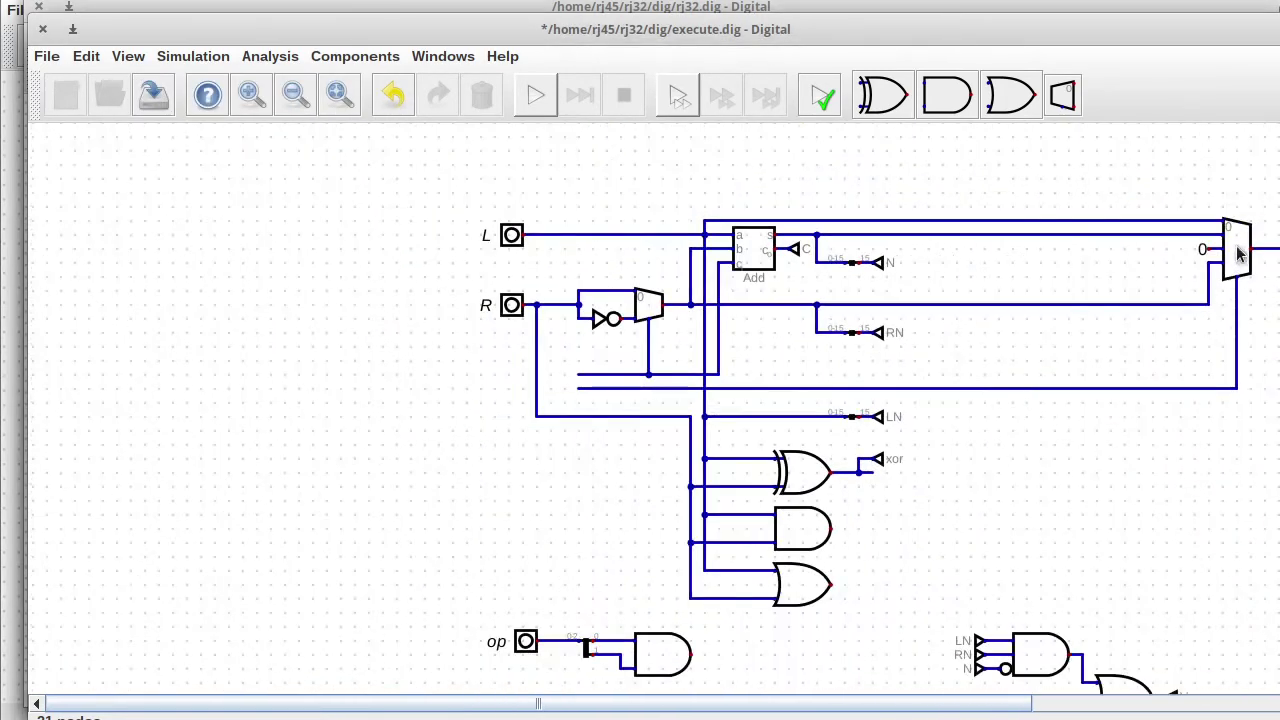
double_click(1182, 261)
text(3)
key(Return)
Step: Move the V flag and skip condition logic further down, below the level of op
drag(926, 702, 1057, 702)
drag(1278, 475, 1278, 660)
scroll(1037, 215, down, 3)
drag(657, 247, 1202, 679)
drag(1100, 432, 1111, 544)
scroll(1135, 541, up, 5)
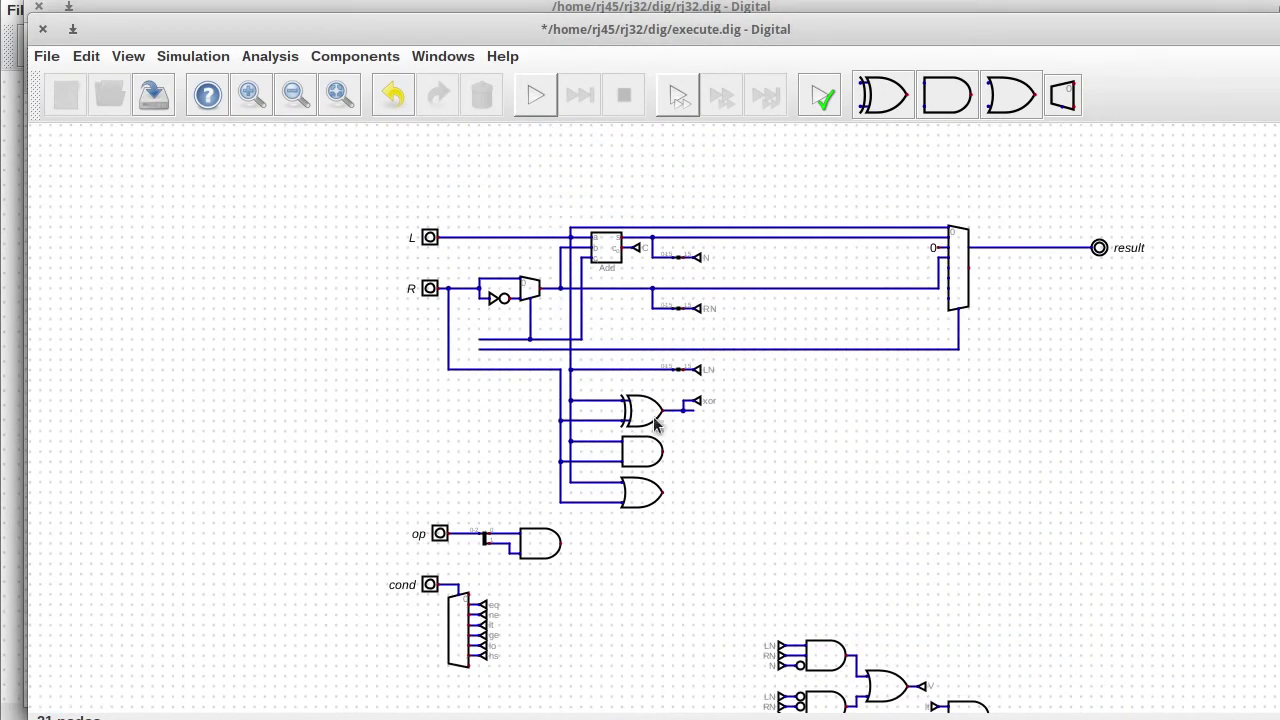
Step: Wire op directly to the result multiplexer's selector and delete the old selector line
click(457, 533)
click(958, 348)
ctrl+click(503, 349)
key(Delete)
Step: Rotate the op splitter and AND gate upright above op and connect the gate's output to the R inverter's select line, moved slightly higher
drag(468, 521, 511, 453)
key(r)
click(468, 421)
click(479, 339)
drag(453, 321, 608, 359)
drag(604, 361, 595, 343)
Step: Remove the constant 0 and the R wire from the result multiplexer and wire the adder's sum to its third input
drag(962, 253, 930, 304)
drag(943, 302, 926, 298)
click(937, 247)
key(Delete)
drag(894, 244, 939, 308)
key(Delete)
Step: Move the RN splitter and tunnel up level with the R line, and raise the R branch feeding the logic gates
drag(630, 298, 738, 328)
drag(727, 312, 723, 291)
drag(417, 354, 573, 386)
drag(568, 382, 568, 341)
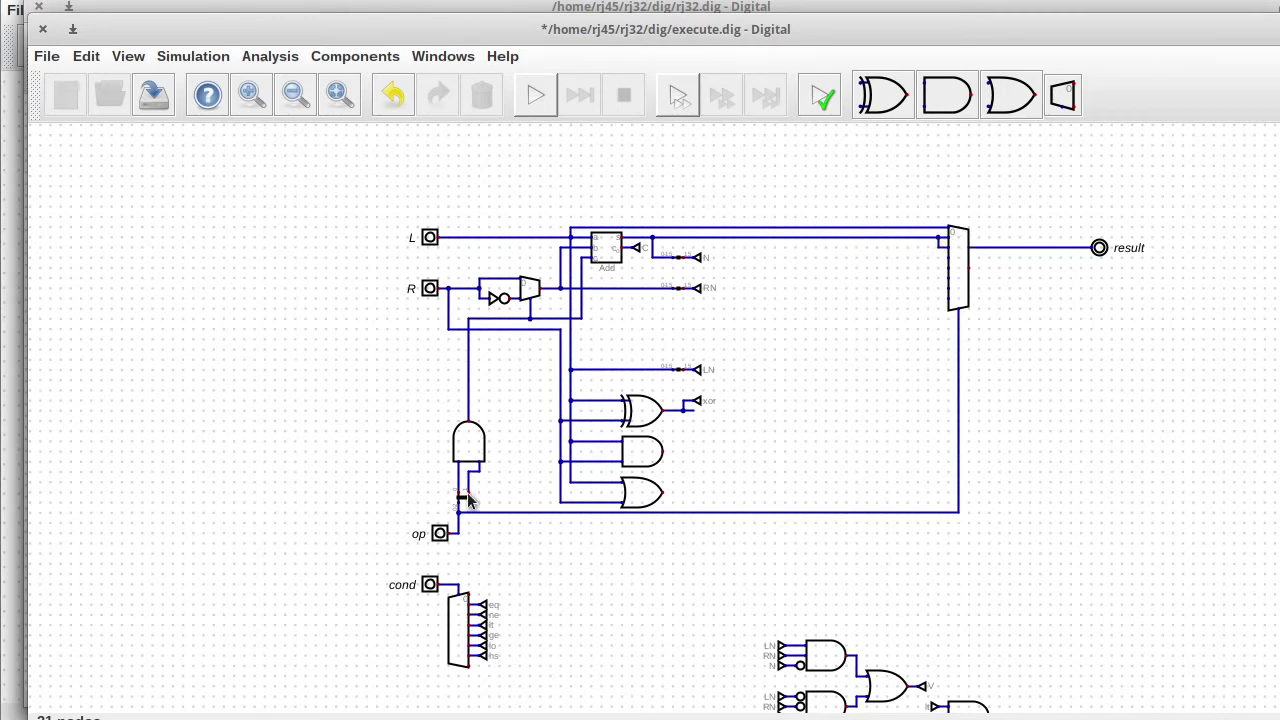
Step: Set the AND gate above op to 3 inputs and invert In_2 and In_3
right_click(472, 445)
click(520, 484)
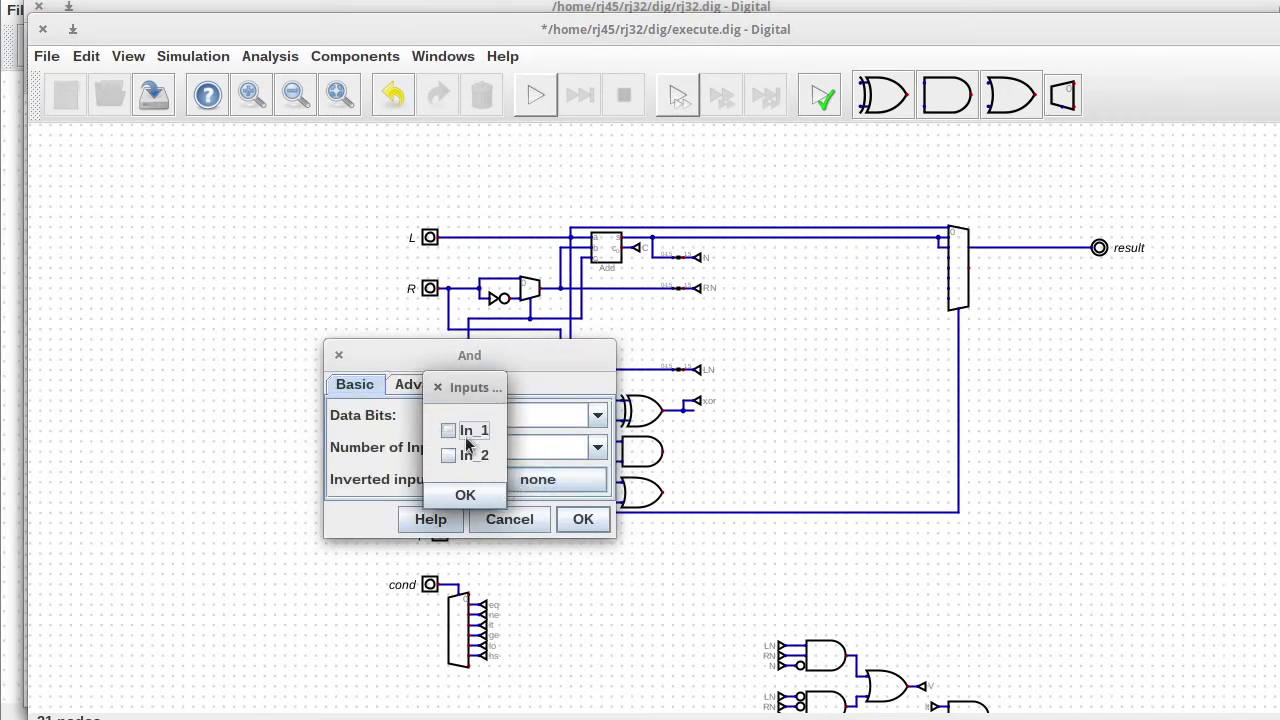
click(479, 503)
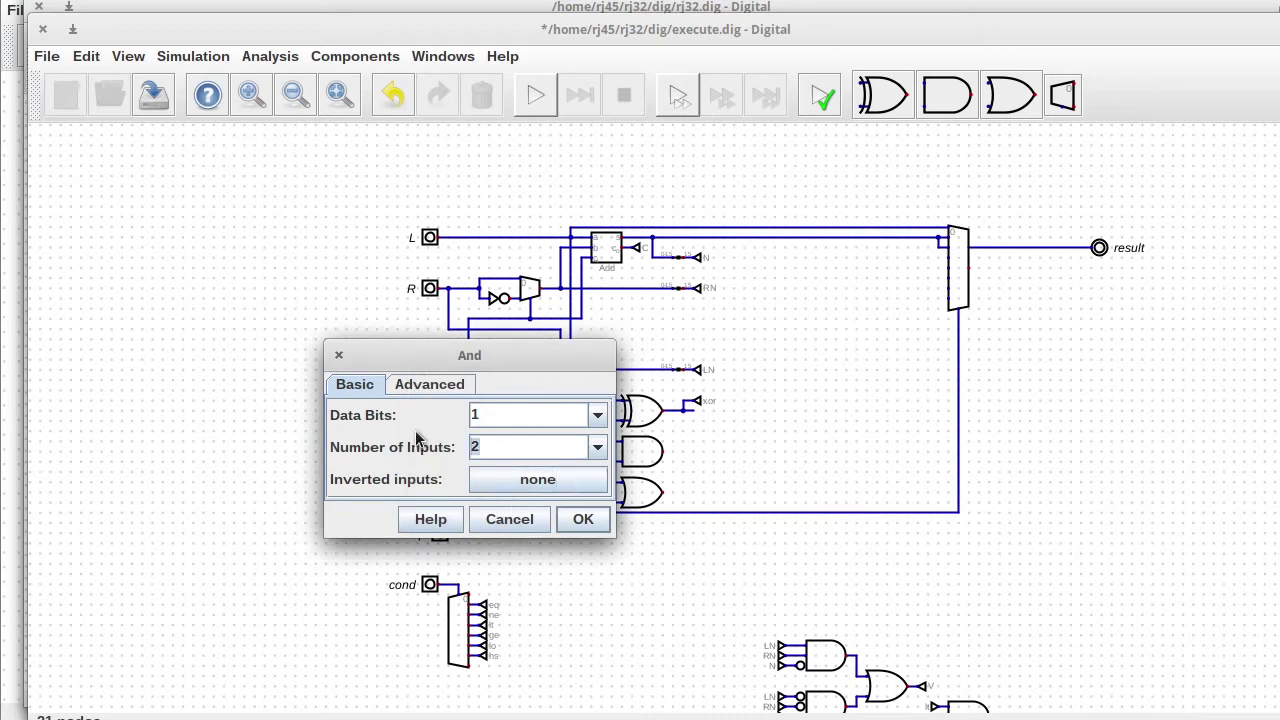
text(3)
click(537, 479)
click(448, 442)
click(448, 467)
click(471, 510)
click(590, 521)
Step: Make the op splitter output bits 1 and 2, and reduce its AND gate to two inputs with the second inverted
right_click(458, 497)
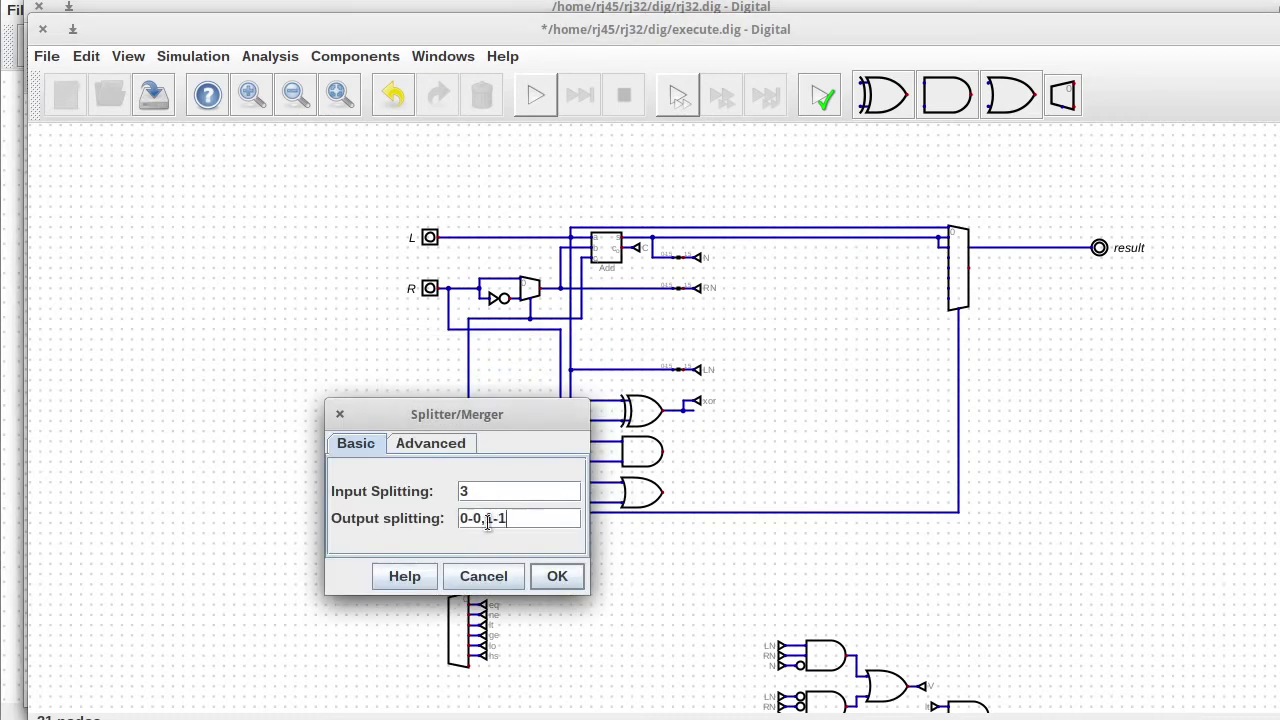
drag(483, 518, 459, 518)
key(shift+Left)
key(shift+Left)
key(shift+Left)
key(BackSpace)
key(Return)
right_click(470, 443)
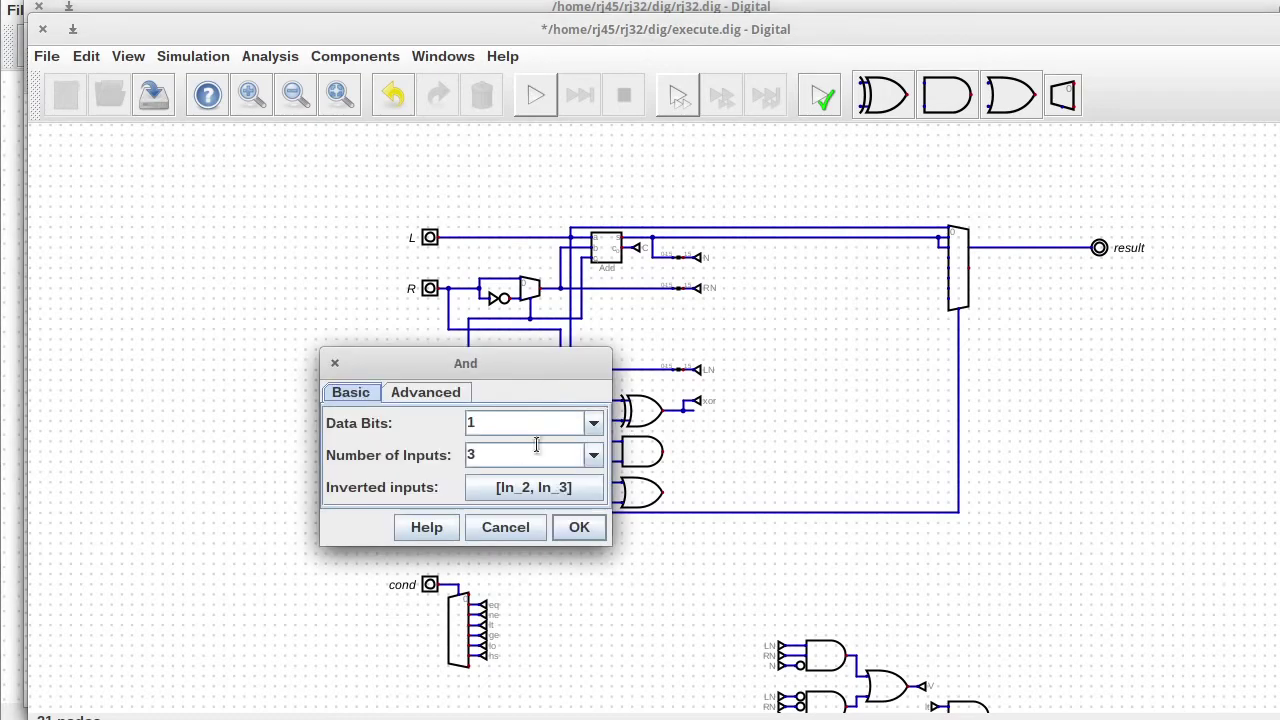
click(574, 526)
Step: Clear the wire at the result multiplexer's fourth input and connect that input to the L line
scroll(504, 501, up, 2)
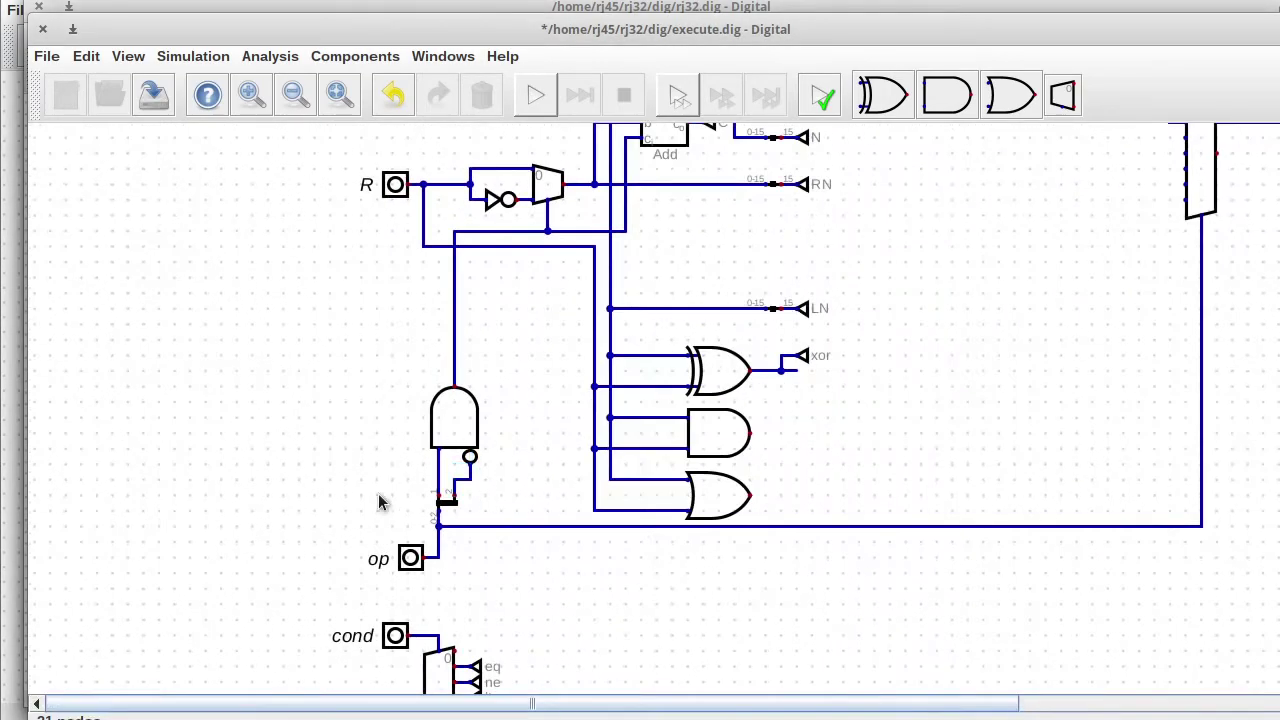
drag(871, 669, 587, 719)
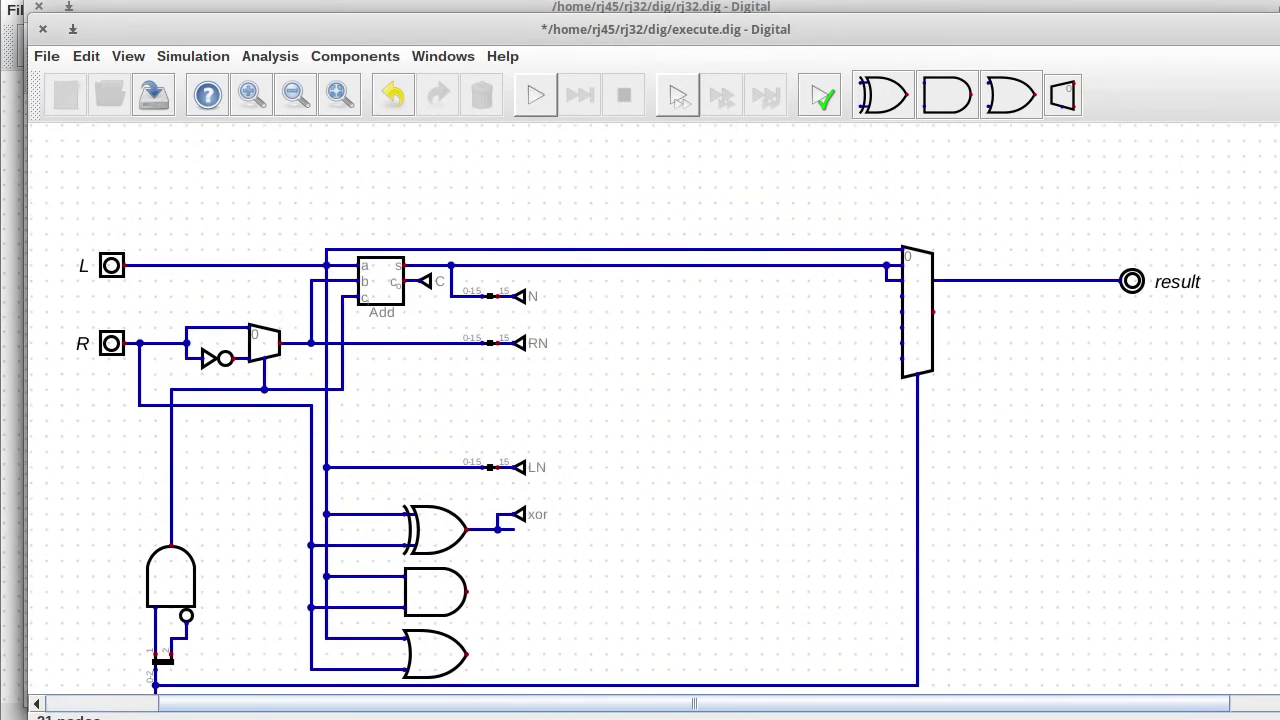
drag(878, 280, 909, 299)
key(Delete)
click(903, 297)
click(872, 248)
Step: Wire the unmodified R branch to the fifth input of the result multiplexer
click(314, 408)
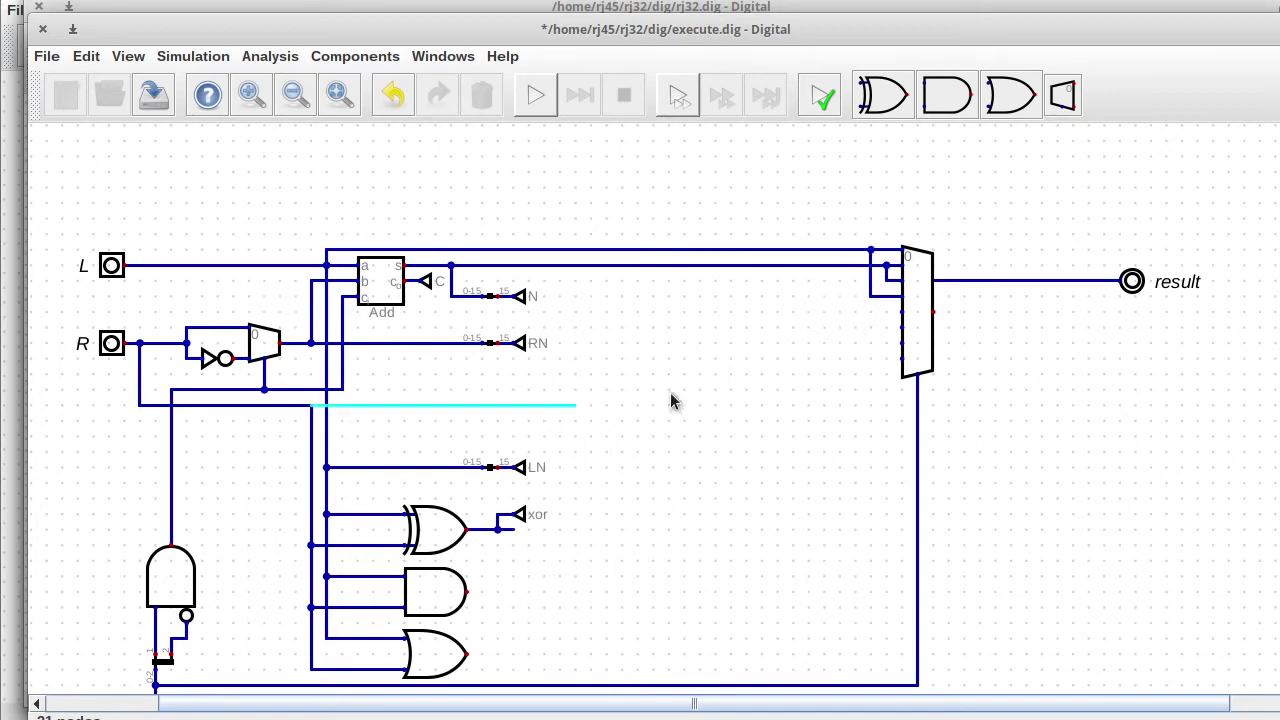
click(872, 311)
click(904, 314)
drag(858, 305, 857, 431)
click(808, 431)
Step: Wire the XOR, AND and OR gate outputs, in that order, to the last three inputs of the result multiplexer
click(514, 531)
click(855, 327)
click(902, 328)
click(465, 591)
click(871, 344)
click(902, 344)
click(465, 654)
click(886, 360)
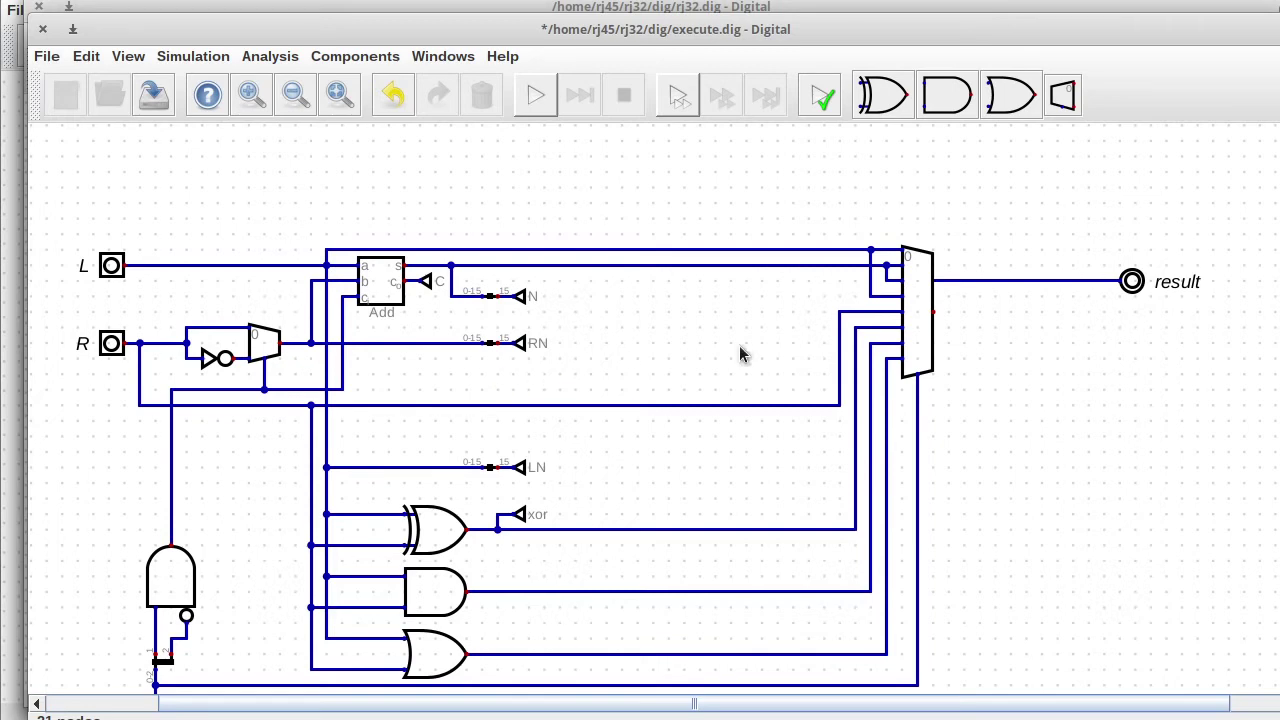
Step: Move the result output and its wire down level with the multiplexer's output pin
drag(919, 252, 1217, 318)
drag(1184, 306, 1184, 334)
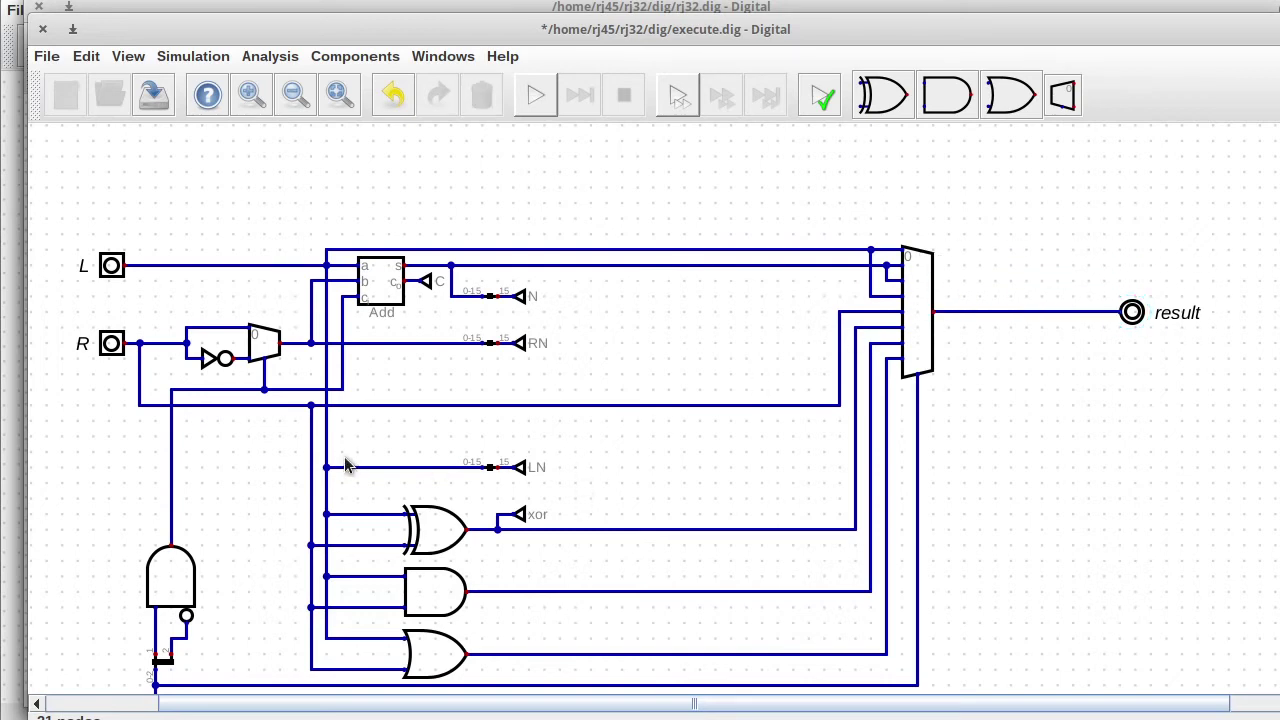
Step: Save the execute circuit and try to start the simulation
click(153, 95)
click(535, 95)
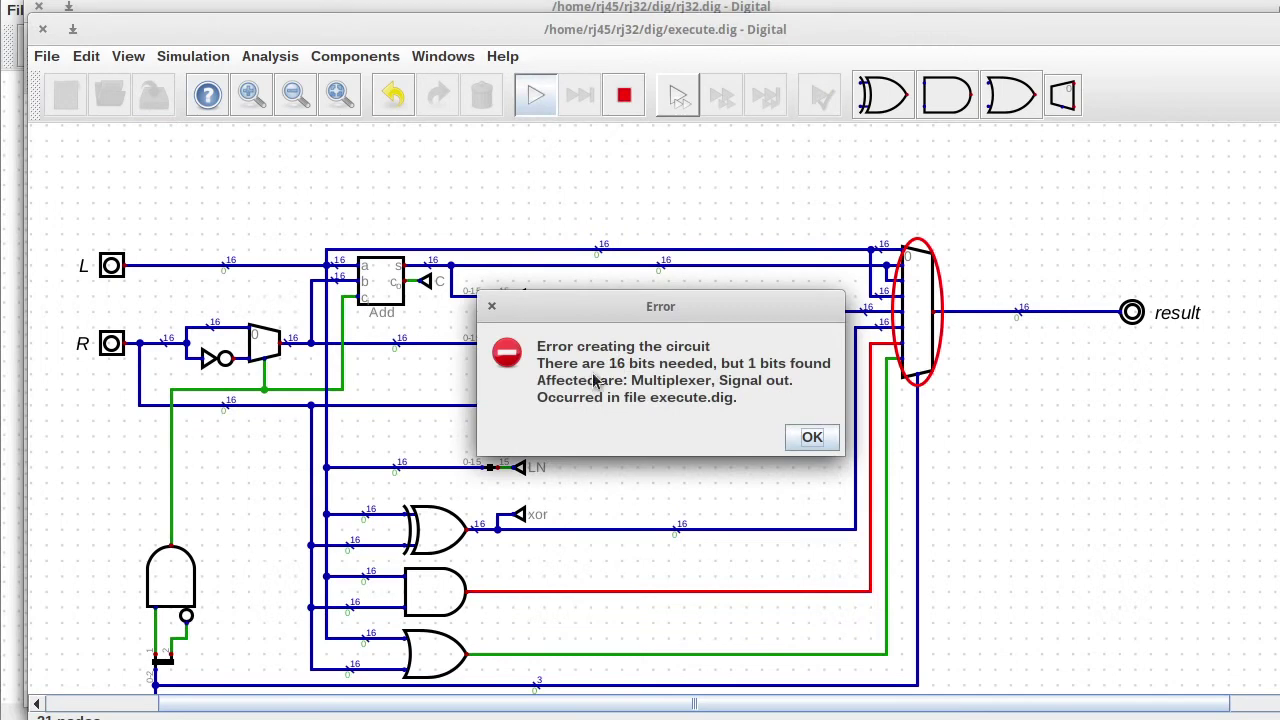
click(800, 437)
Step: Check the XOR gate's data bits and set the AND and OR gates below it to 16 data bits
right_click(430, 535)
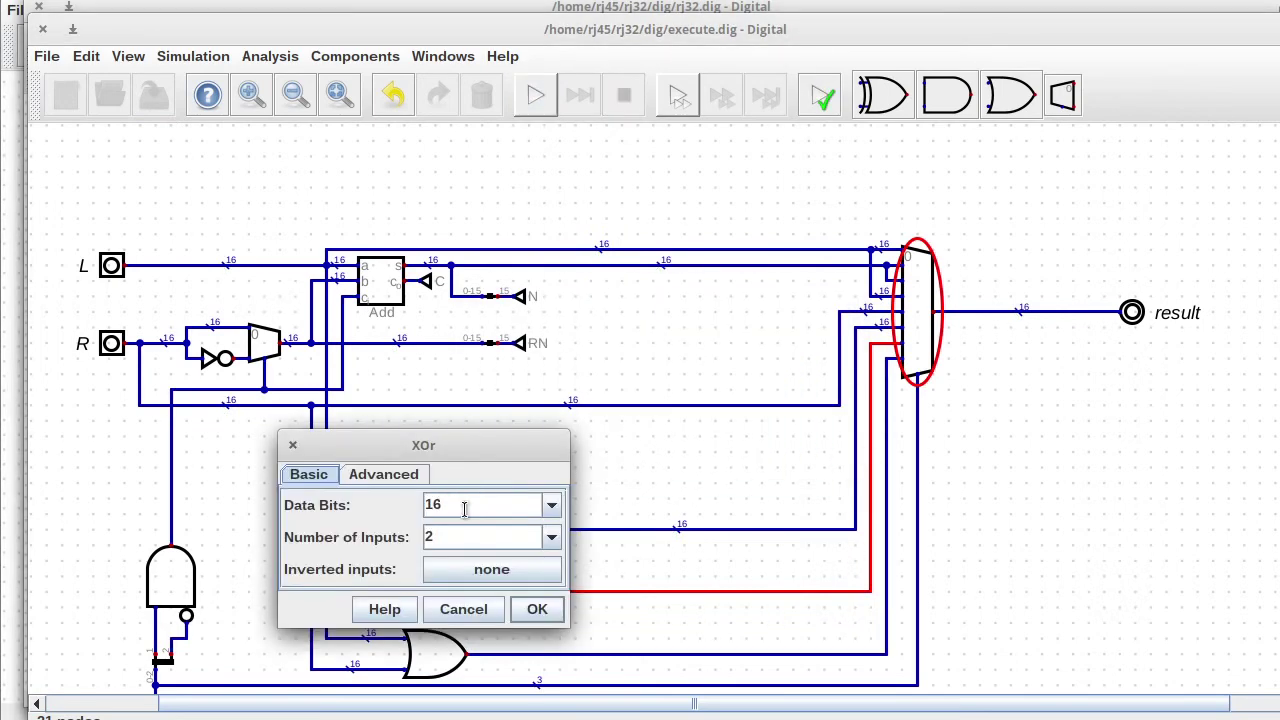
click(537, 609)
right_click(433, 598)
click(460, 580)
text(6)
key(Return)
right_click(421, 659)
click(451, 635)
text(6)
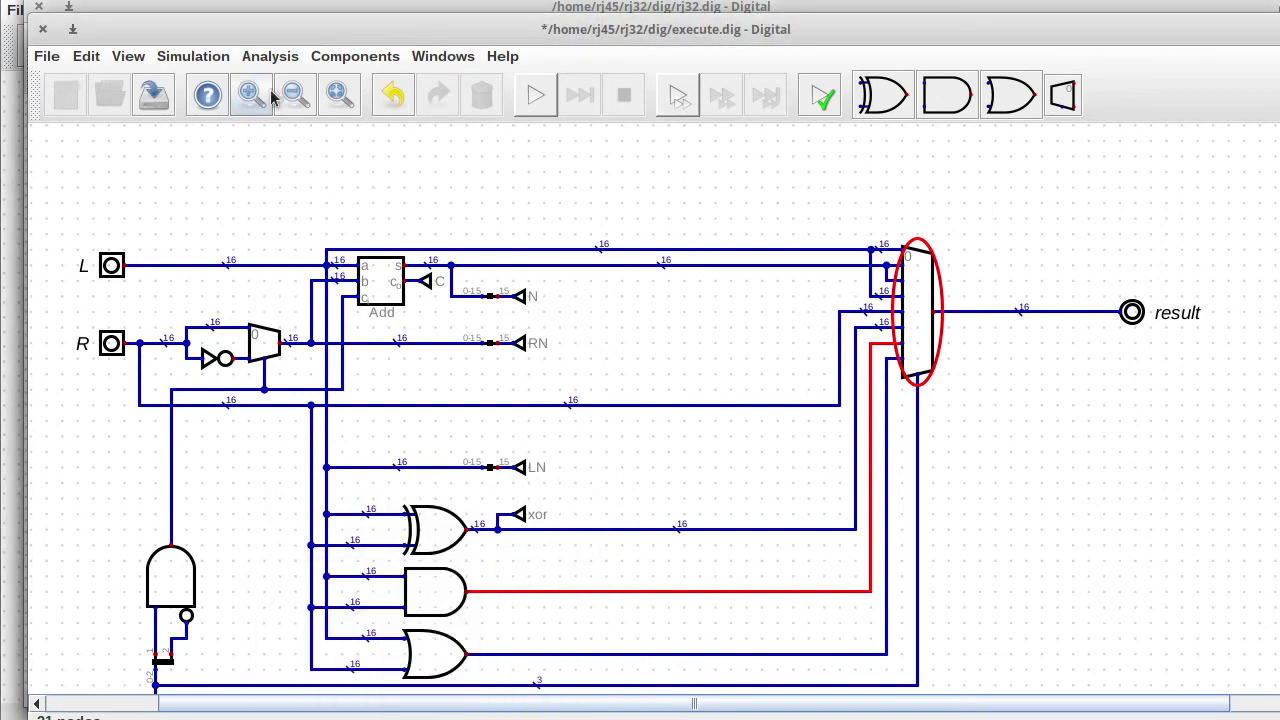
Step: Save the corrected circuit, then start the simulation and stop it again
click(153, 95)
click(528, 93)
click(622, 95)
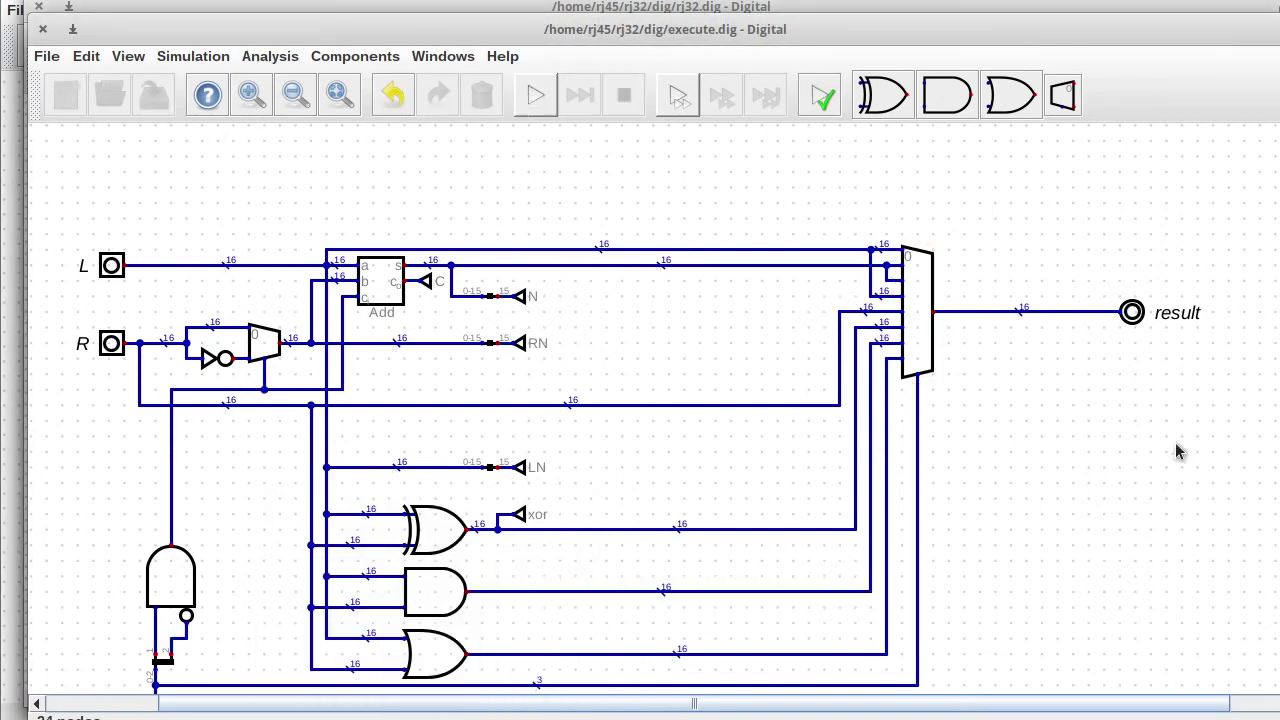
Step: Run the tests on all circuit files, review the test results and close them
click(170, 60)
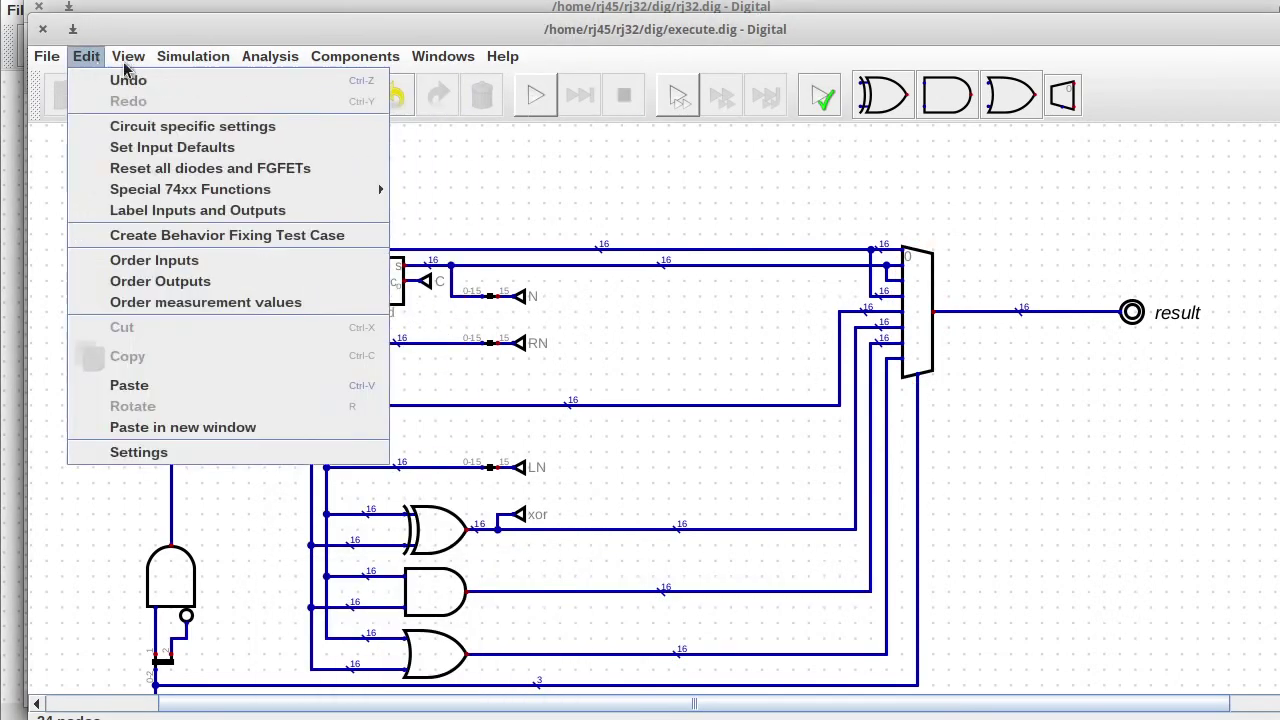
mouse_move(148, 46)
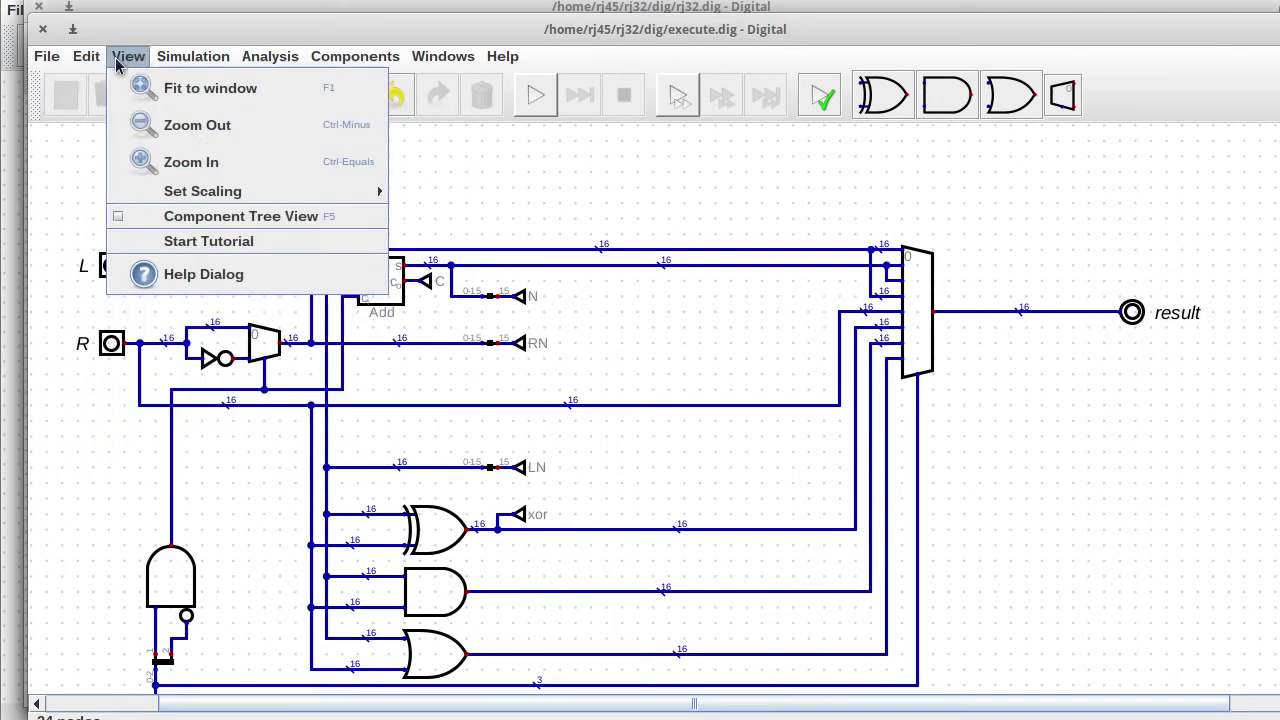
click(238, 393)
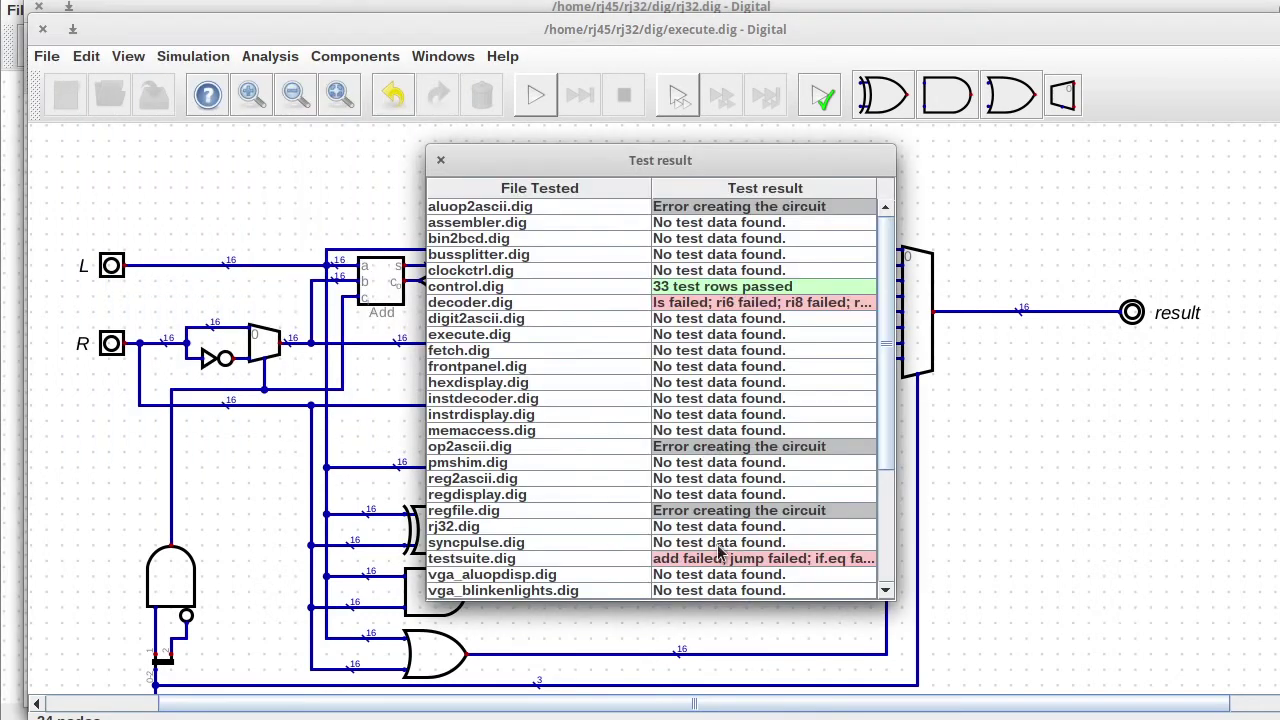
click(441, 162)
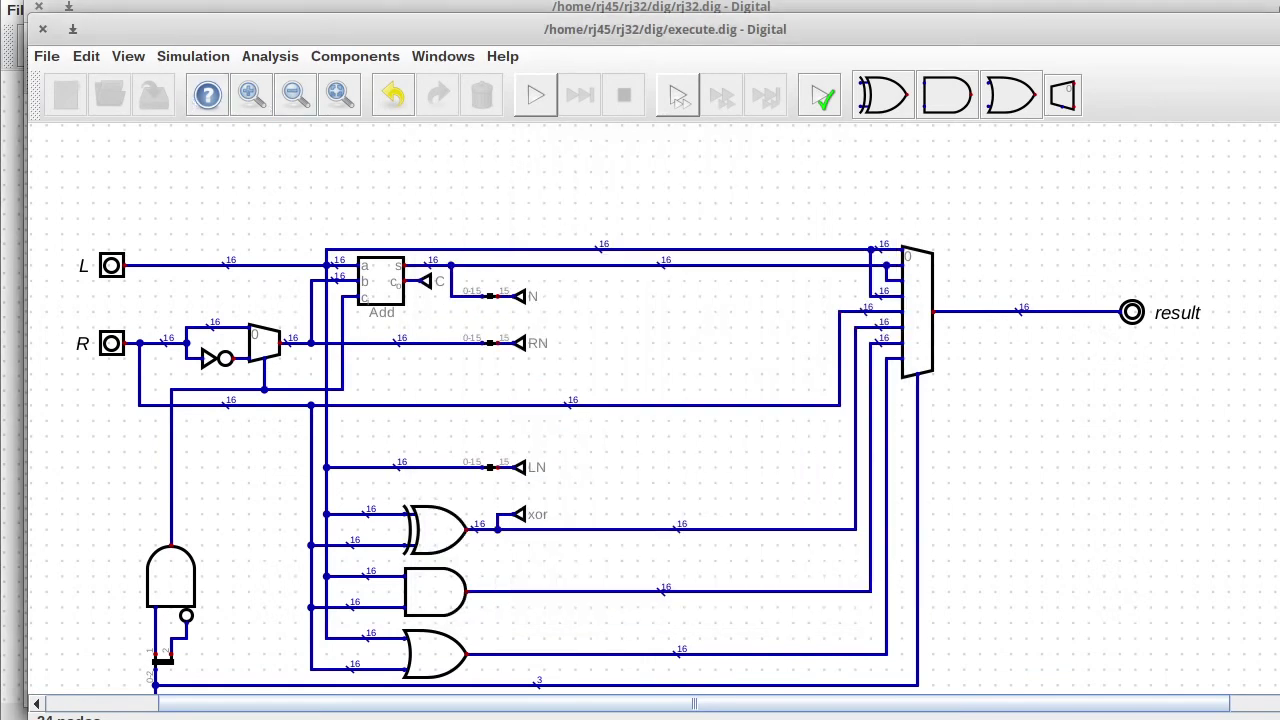
Step: Switch to the code editor and open microcode.asm from the microcode folder at its ALU op definitions
key(alt+Tab)
scroll(125, 450, up, 7)
click(115, 364)
click(131, 397)
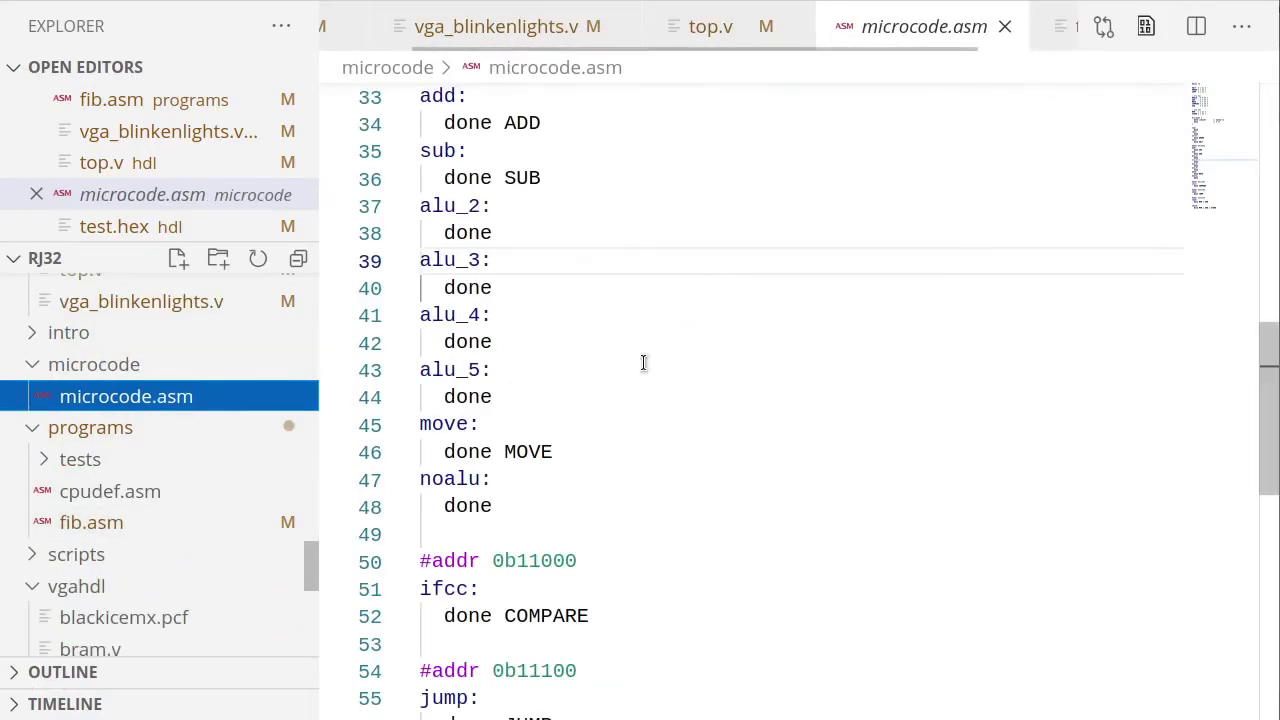
scroll(684, 285, up, 10)
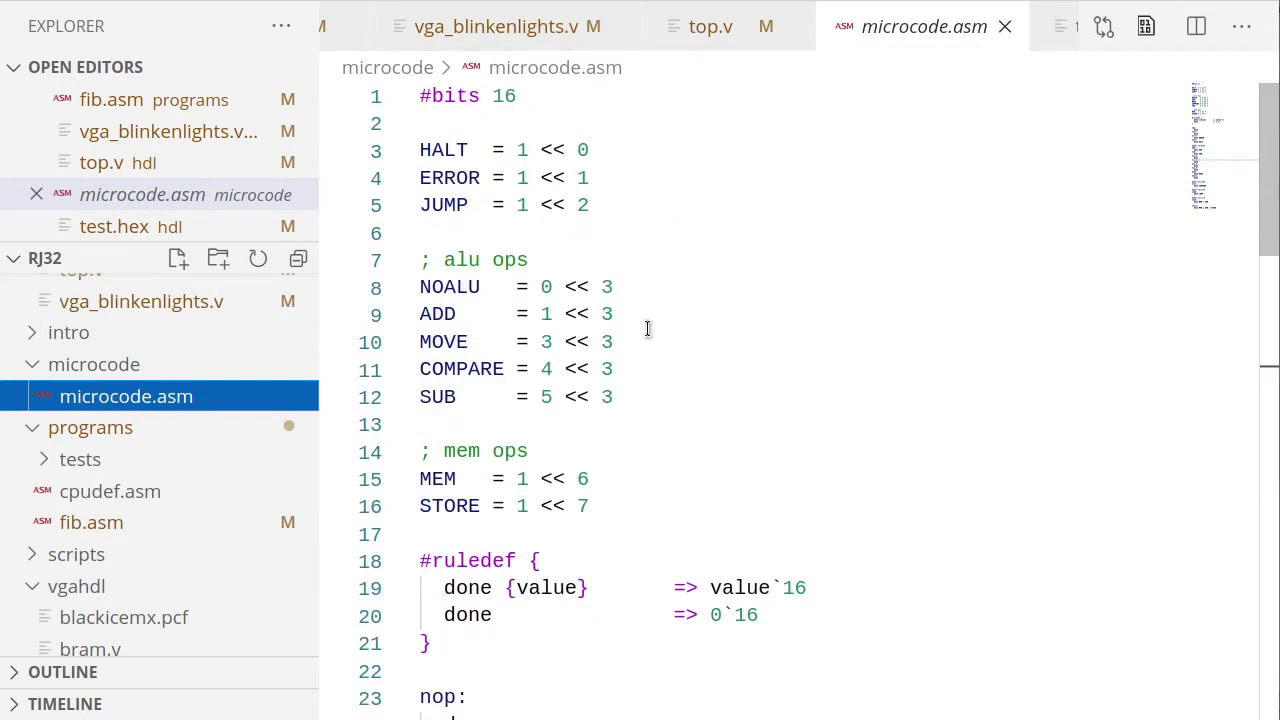
Step: Reorder the alu ops so that SUB and COMPARE come before MOVE
click(662, 396)
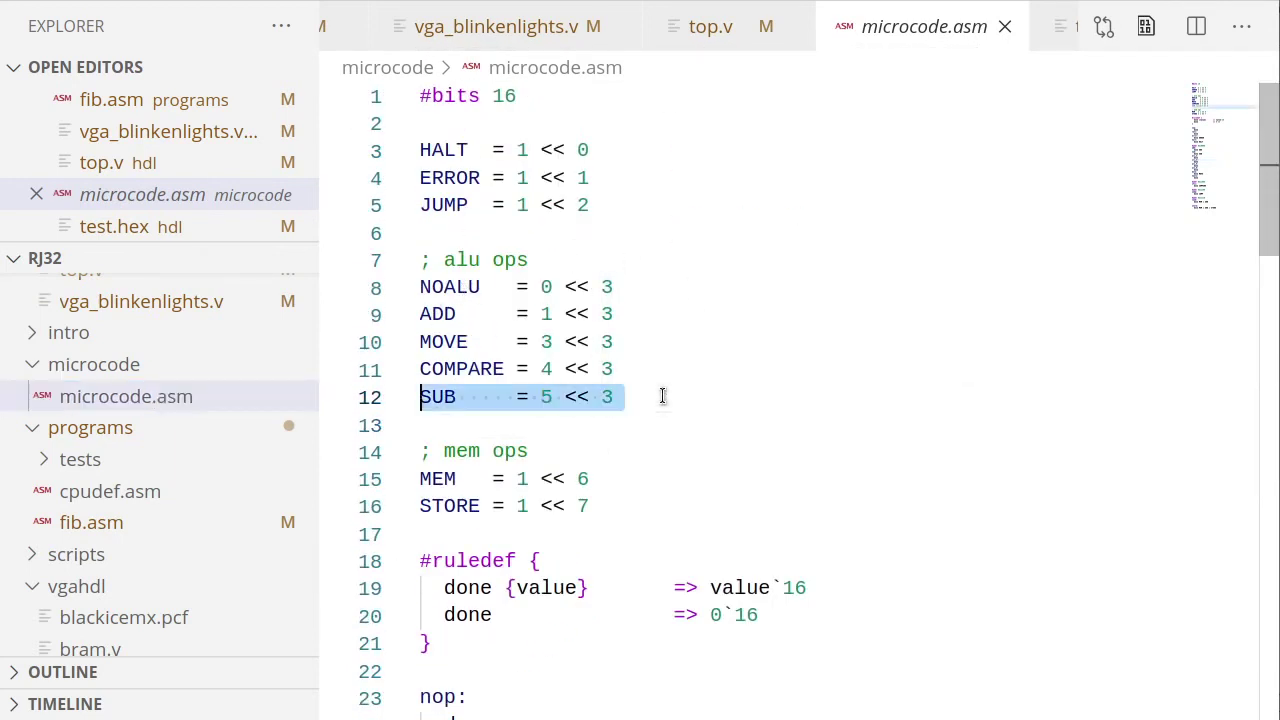
key(ctrl+x)
key(Up)
key(Up)
key(ctrl+v)
key(Down)
key(Down)
key(shift+Up)
key(ctrl+x)
key(Up)
key(ctrl+v)
key(Up)
key(Up)
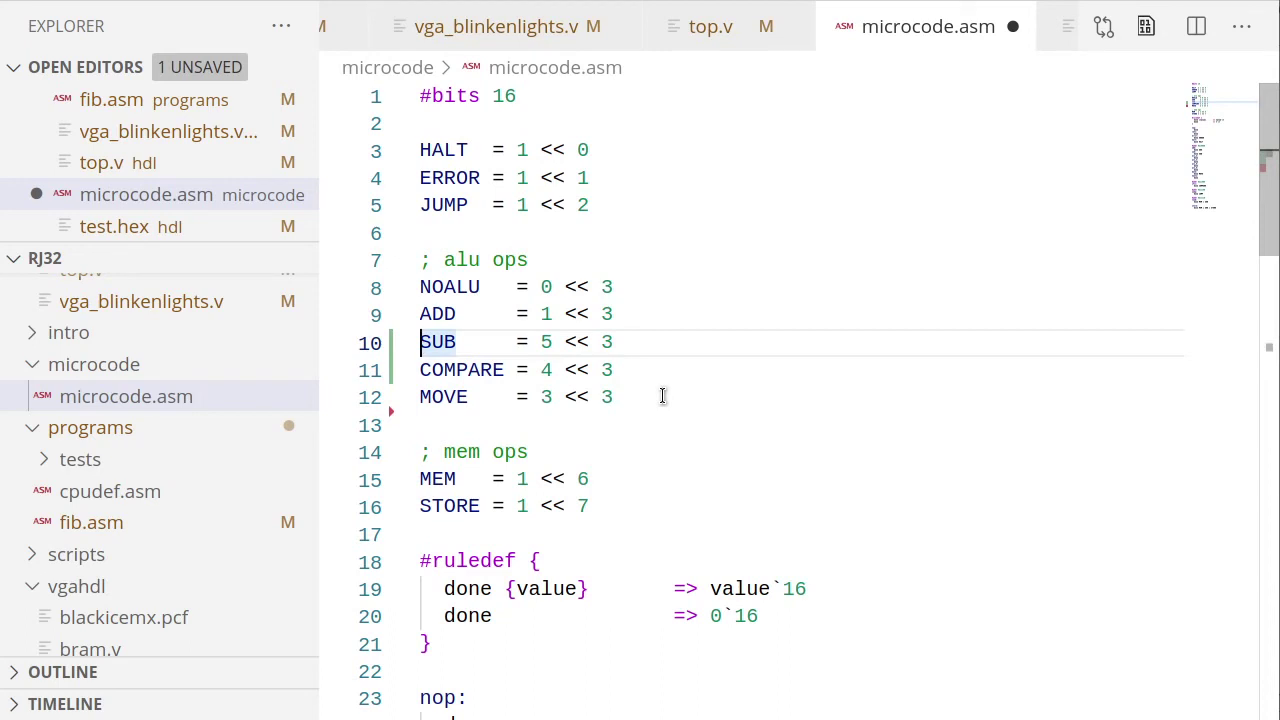
Step: Move the COMPARE definition above SUB in the alu ops list
key(Down)
key(Up)
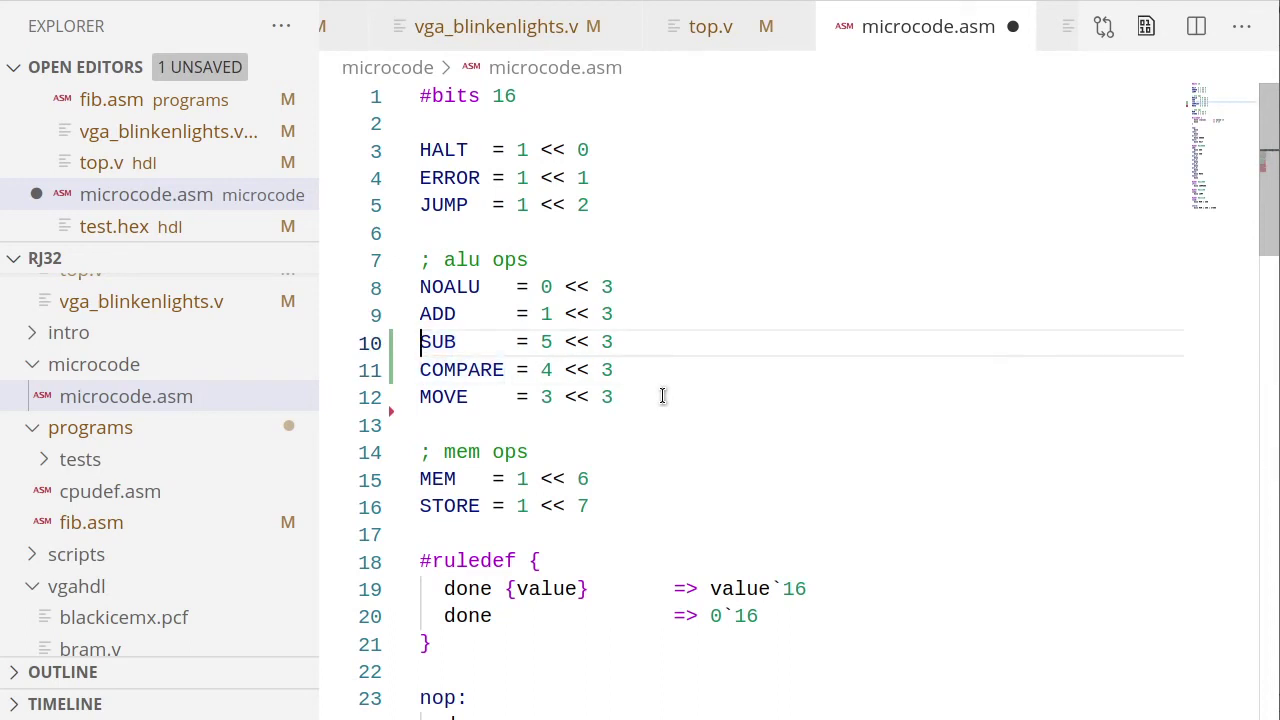
key(Down)
key(shift+Down)
key(ctrl+x)
key(Up)
key(ctrl+v)
key(ctrl+Left)
key(ctrl+Left)
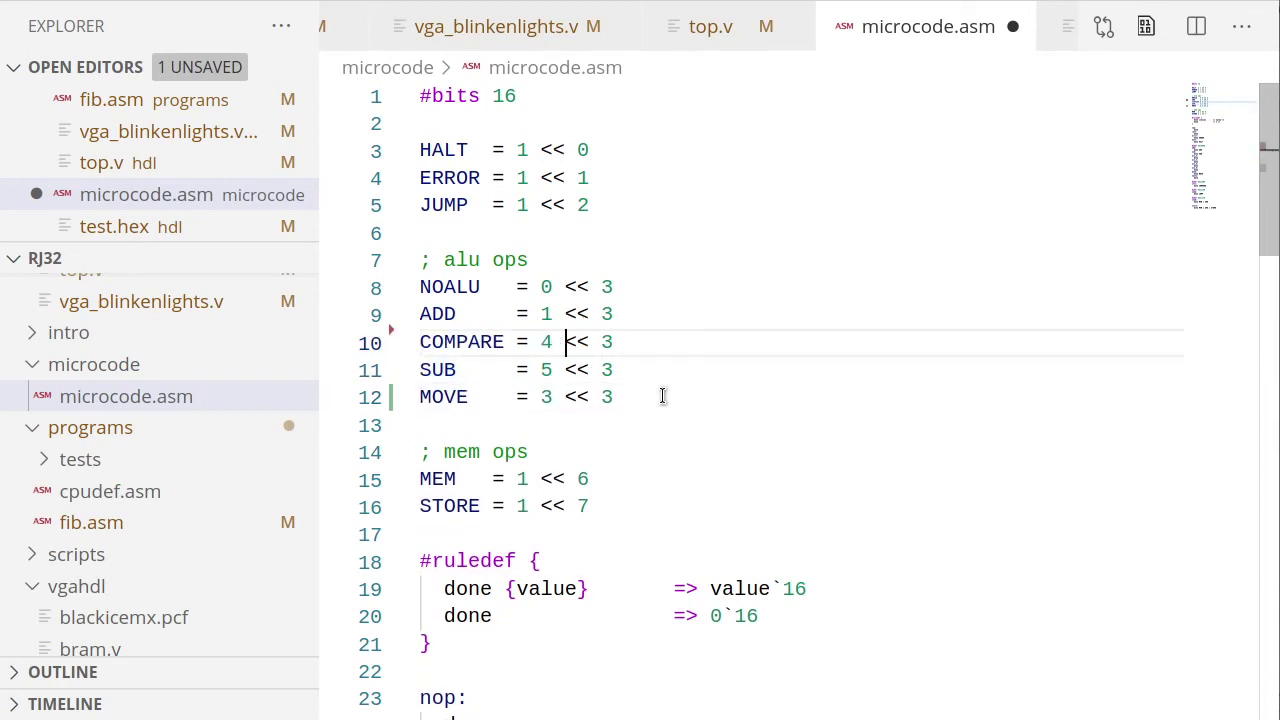
Step: Renumber COMPARE to 2, SUB to 3 and MOVE to 4, and duplicate the MOVE line below itself
key(ctrl+z)
key(ctrl+z)
key(ctrl+z)
key(ctrl+z)
key(ctrl+z)
key(ctrl+z)
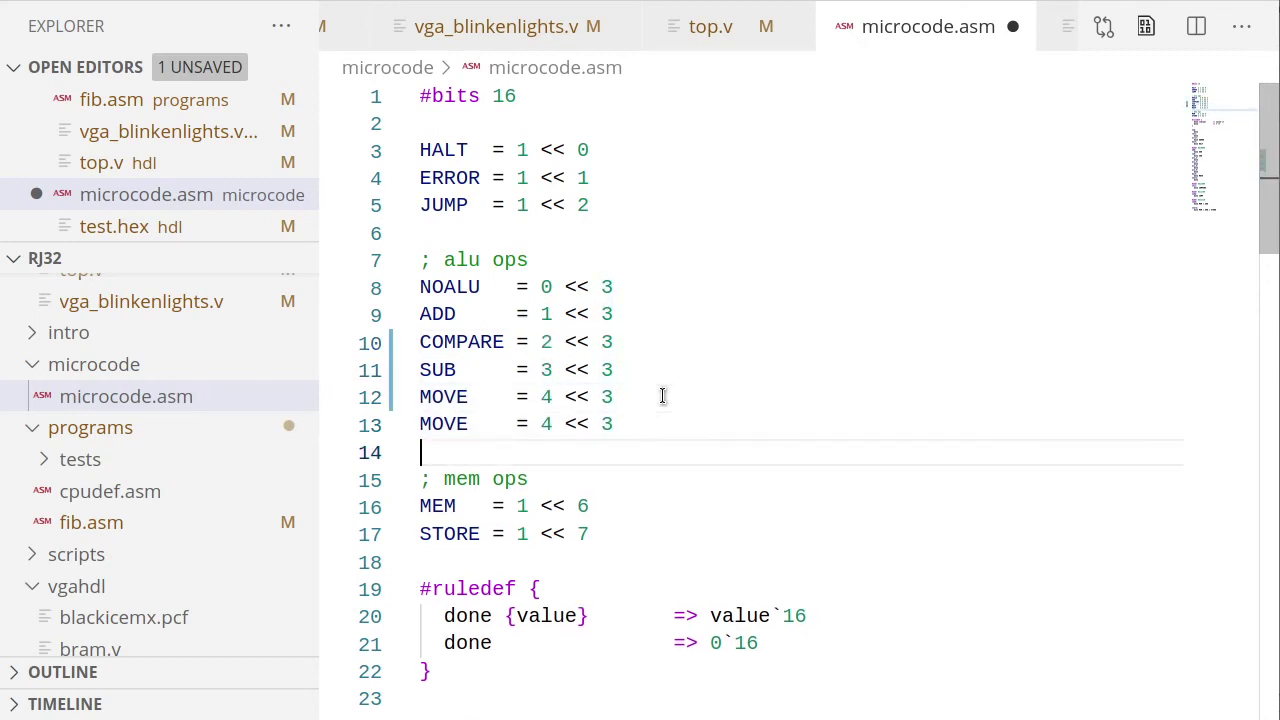
Step: Turn the duplicated MOVE line into XOR and add AND and OR definitions beneath it
text(XOR)
double_click(425, 451)
text(AND    = 4 << 3)
double_click(446, 478)
text(OR    = 4 << 3)
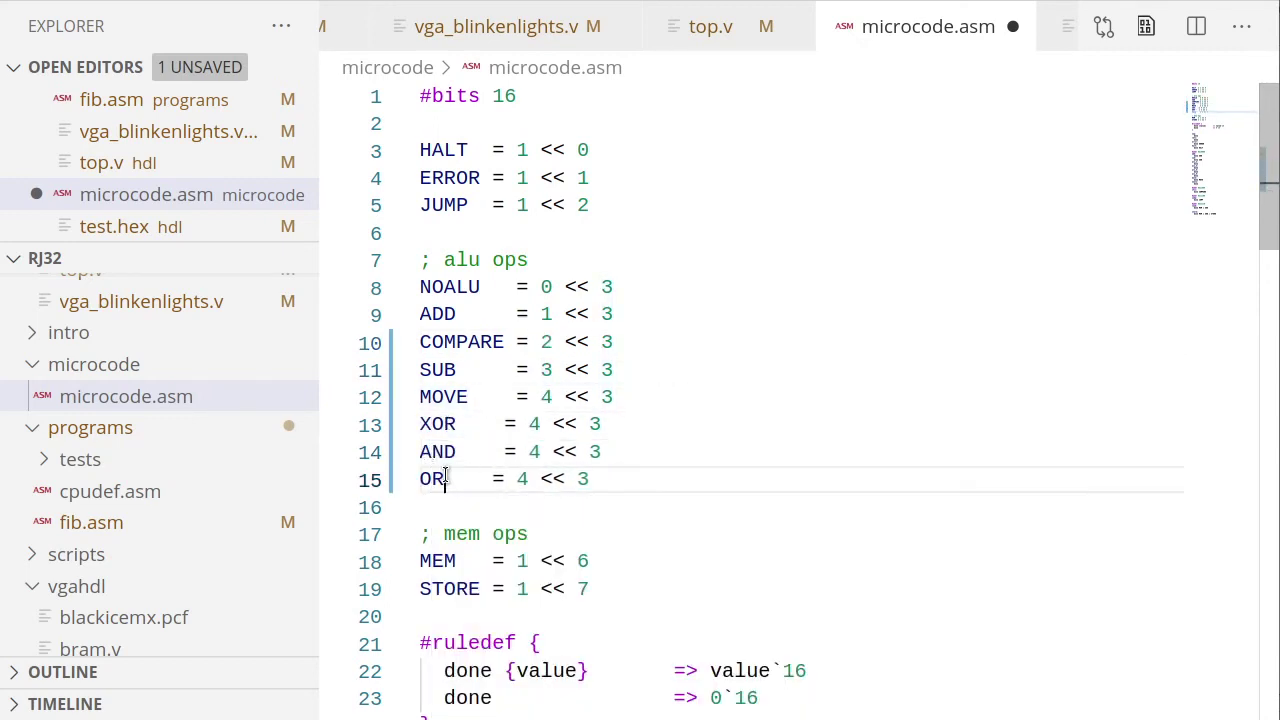
Step: Align the XOR, AND and OR definitions with the other ops and set their values to 5, 6 and 7
key(Up)
key(space)
key(Up)
key(space)
click(554, 418)
key(BackSpace)
key(BackSpace)
text(5)
key(Down)
key(Up)
key(Left)
key(space)
key(Down)
key(Delete)
text(6)
key(Down)
key(BackSpace)
text(7)
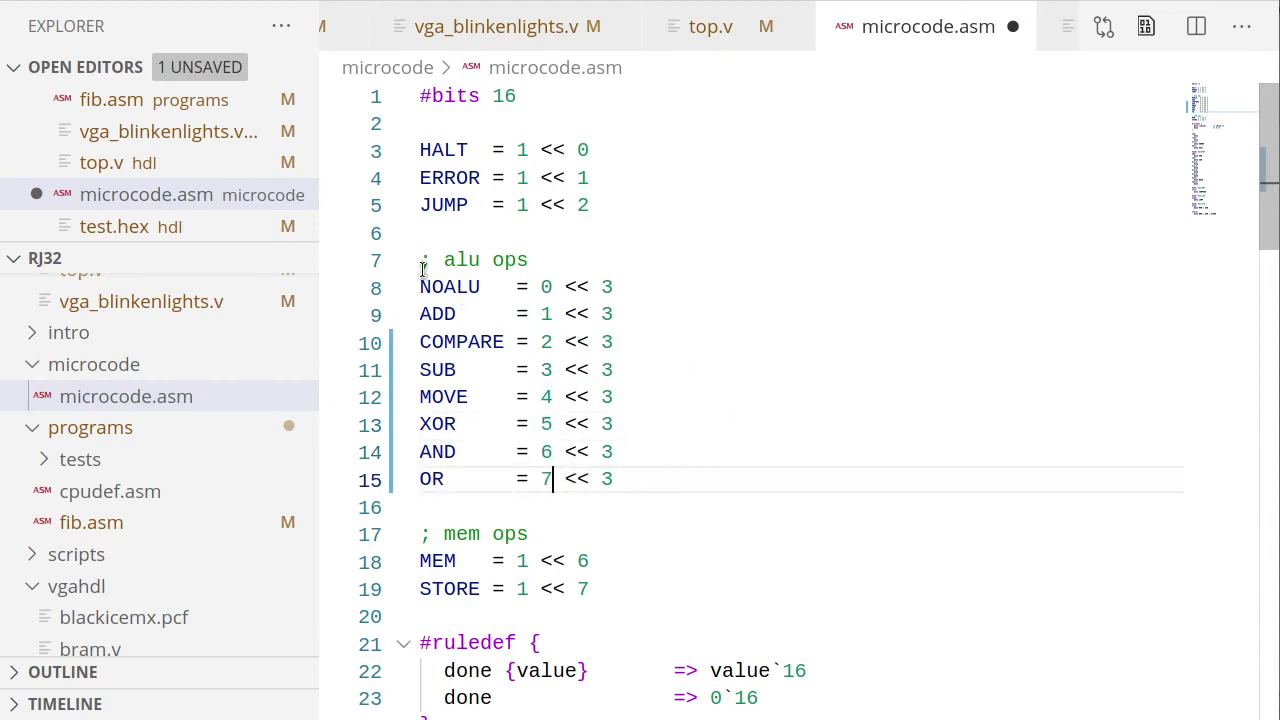
double_click(446, 341)
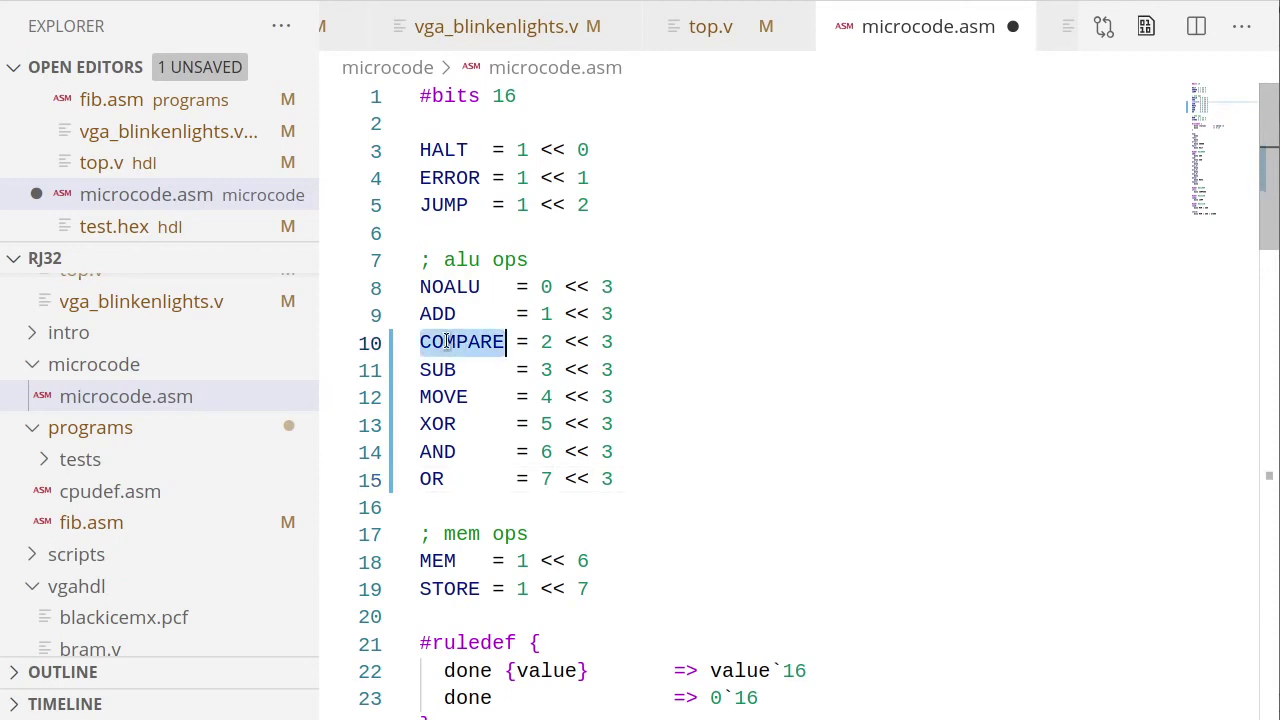
double_click(440, 286)
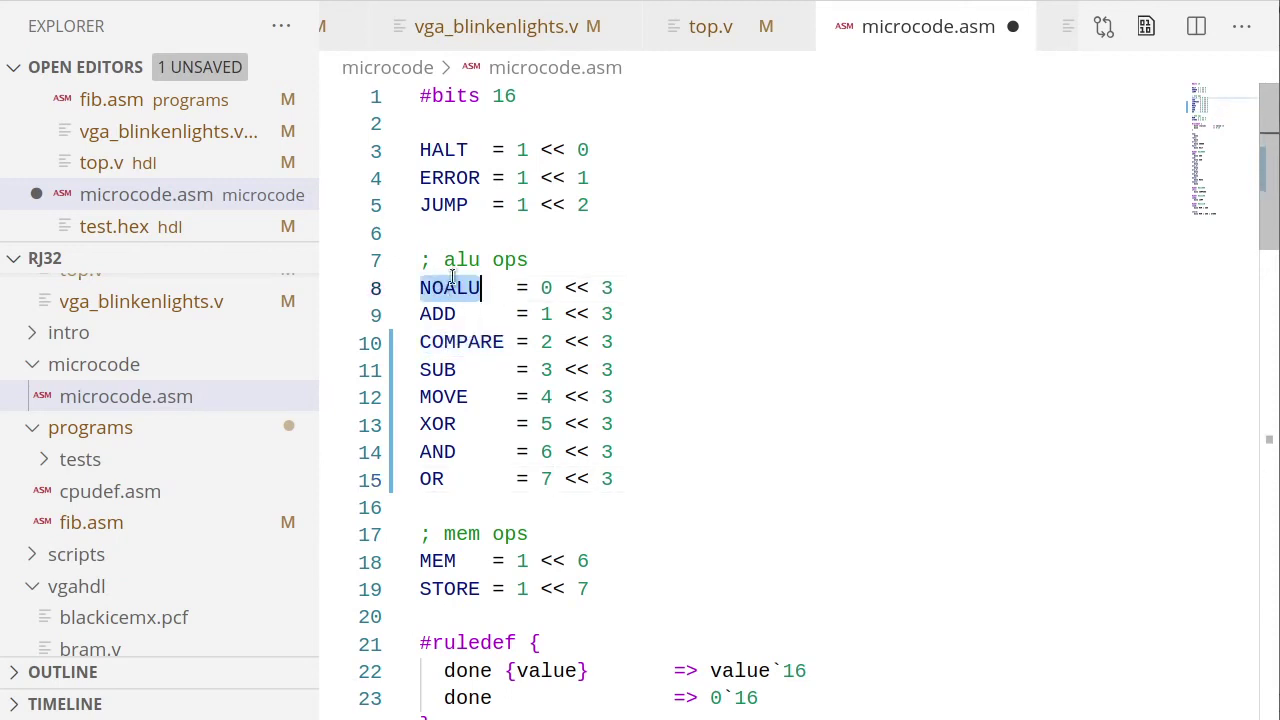
double_click(452, 398)
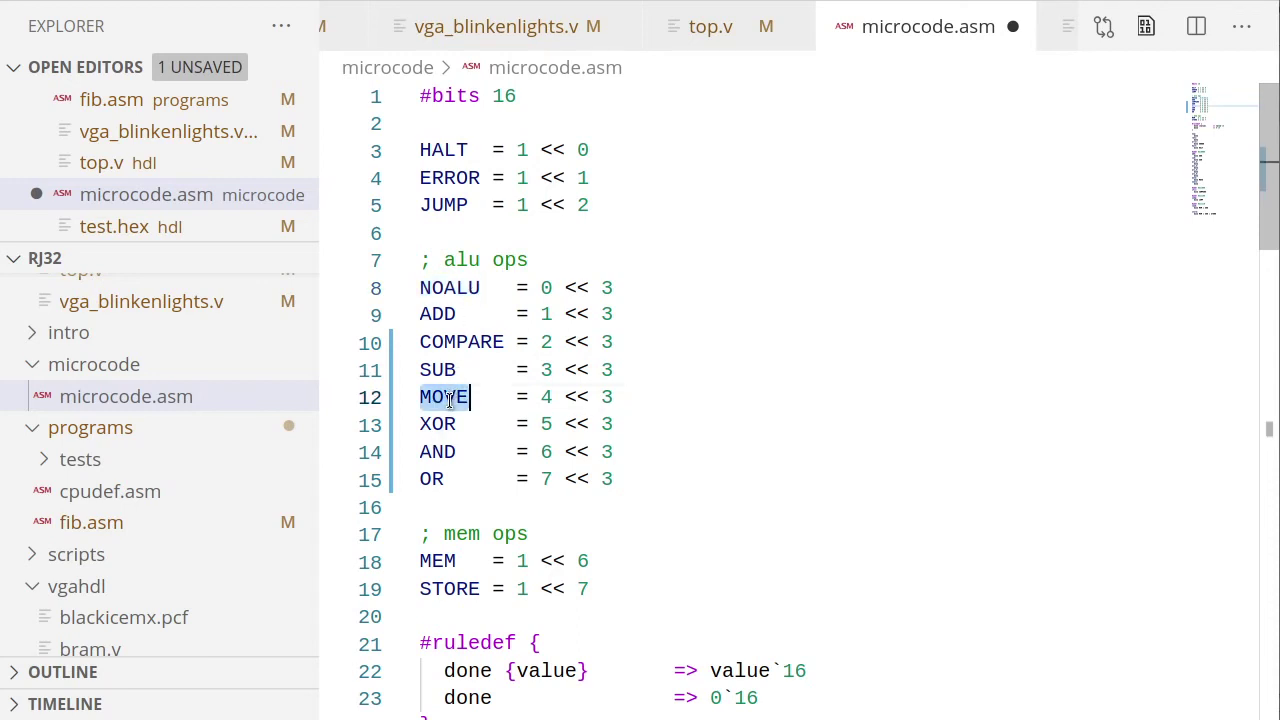
double_click(441, 287)
double_click(428, 288)
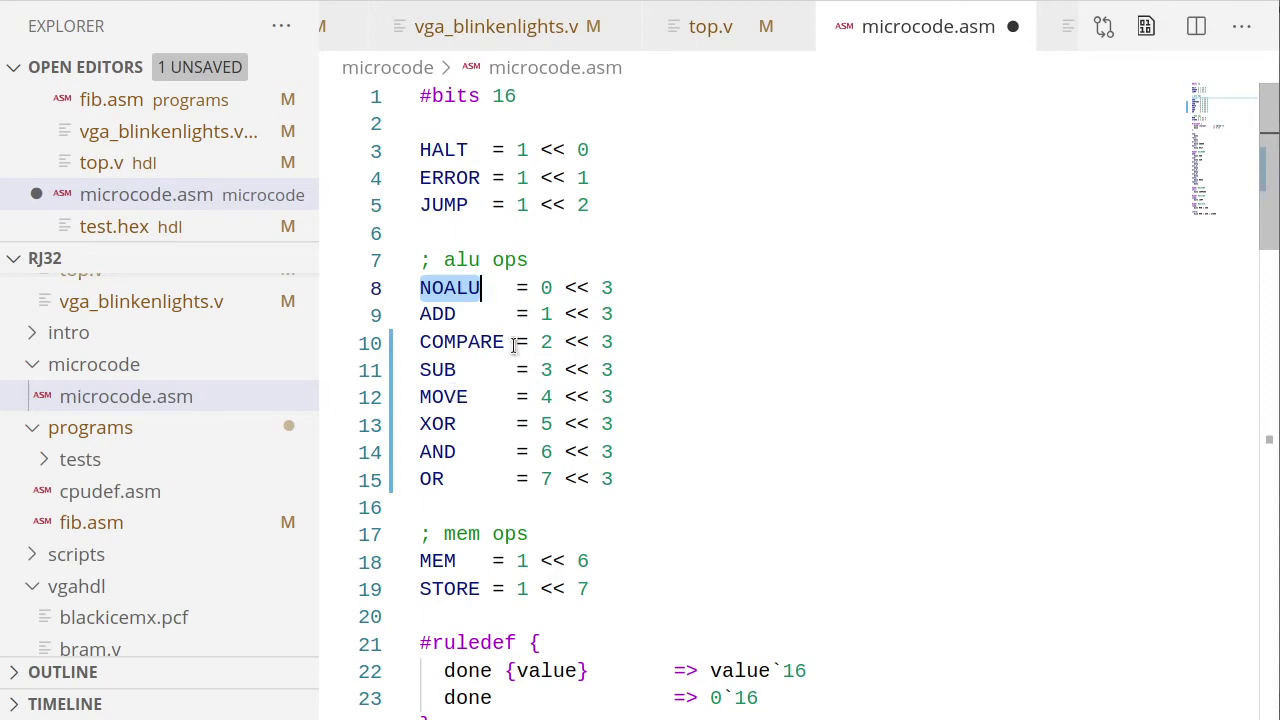
Step: Rename the microcode labels alu_2, alu_3 and alu_4 to and, or and xor
scroll(563, 336, down, 10)
scroll(589, 380, up, 3)
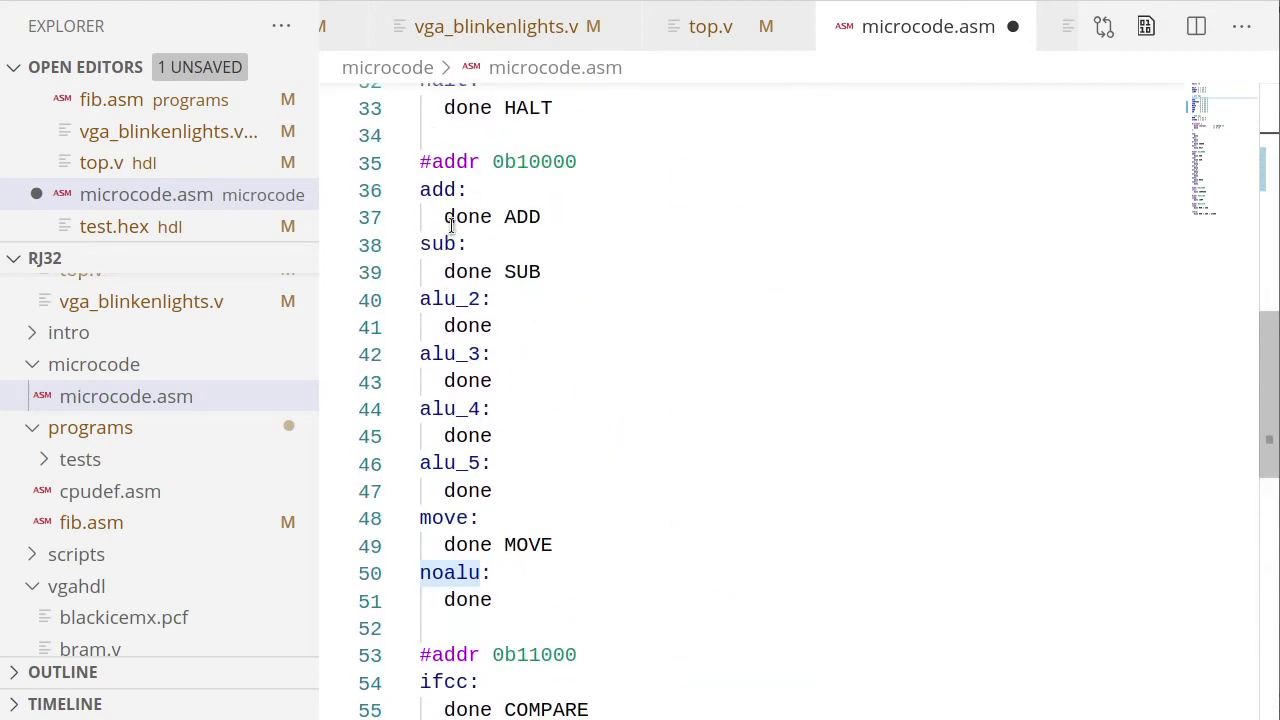
double_click(455, 298)
scroll(455, 300, up, 1)
text(and)
double_click(447, 426)
text(or)
click(447, 481)
double_click(447, 481)
text(xor)
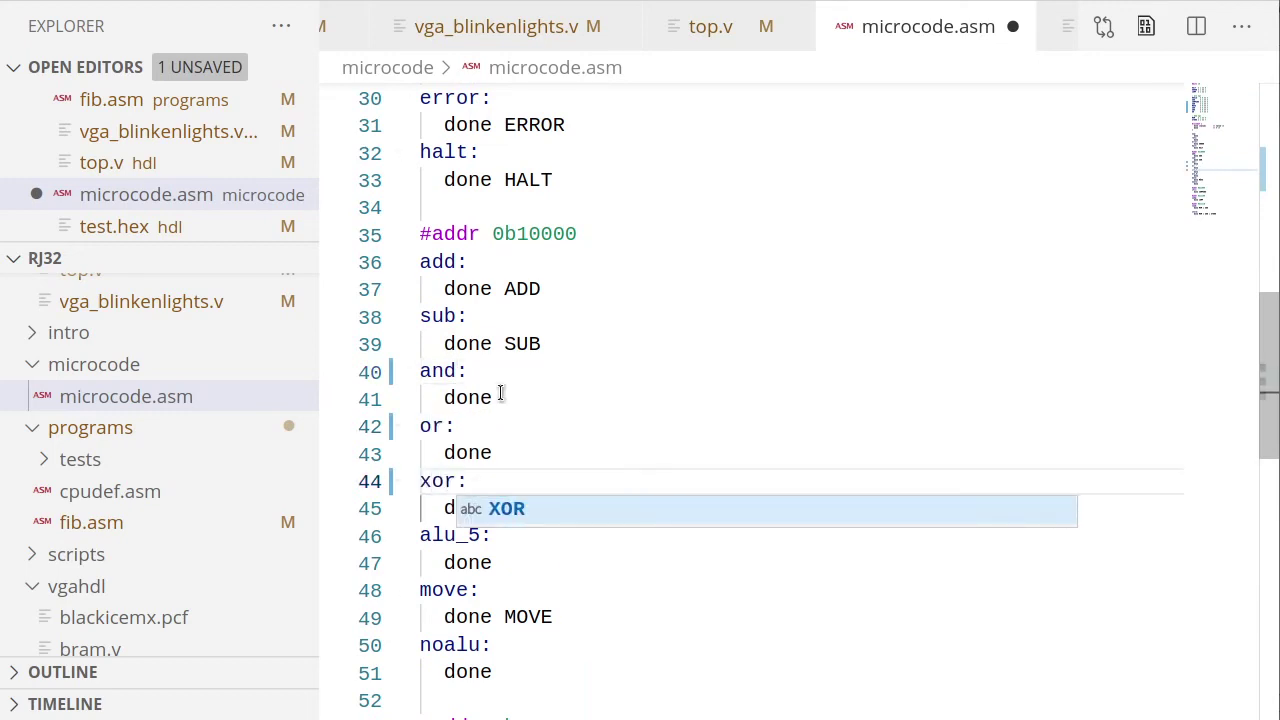
Step: Relabel the and entry below sub as xor and make its instruction done XOR
click(497, 397)
text(AND)
click(423, 371)
double_click(427, 368)
text(xor)
click(446, 347)
double_click(519, 397)
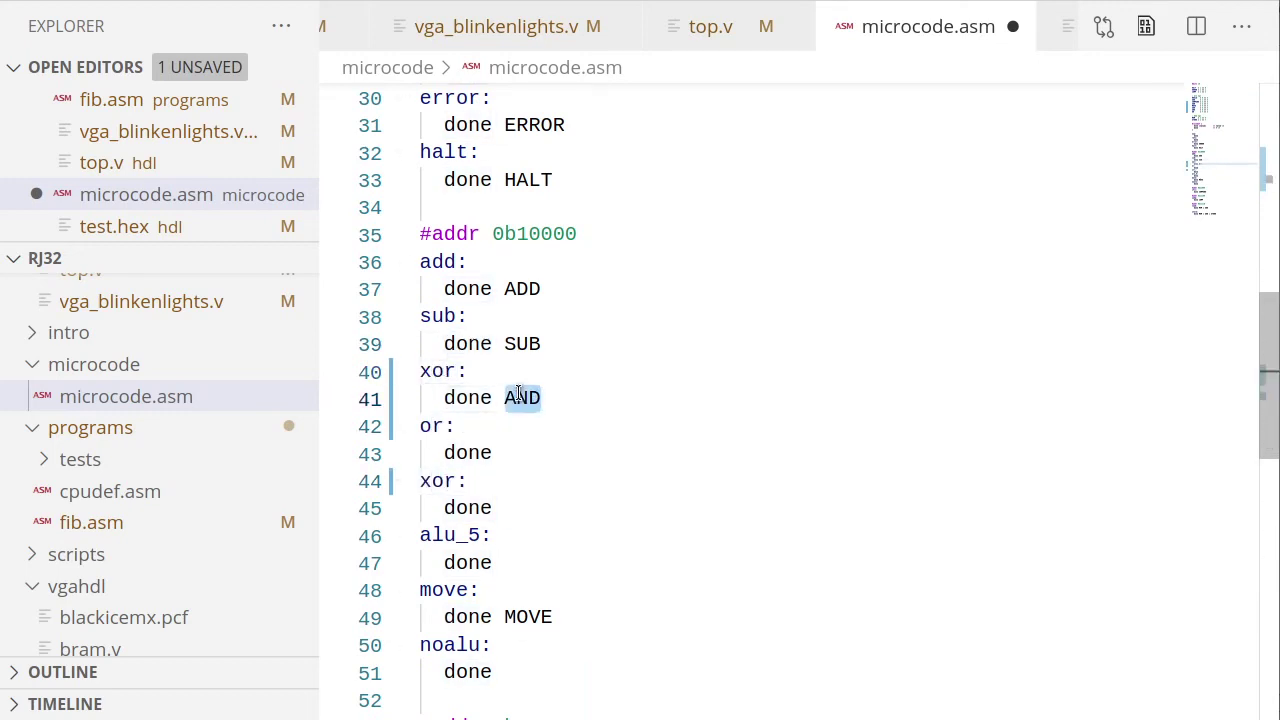
text(XOR)
Step: Relabel the two entries below xor as and and or, with the instructions done AND and done OR
double_click(437, 426)
text(AND)
click(523, 452)
text(AND)
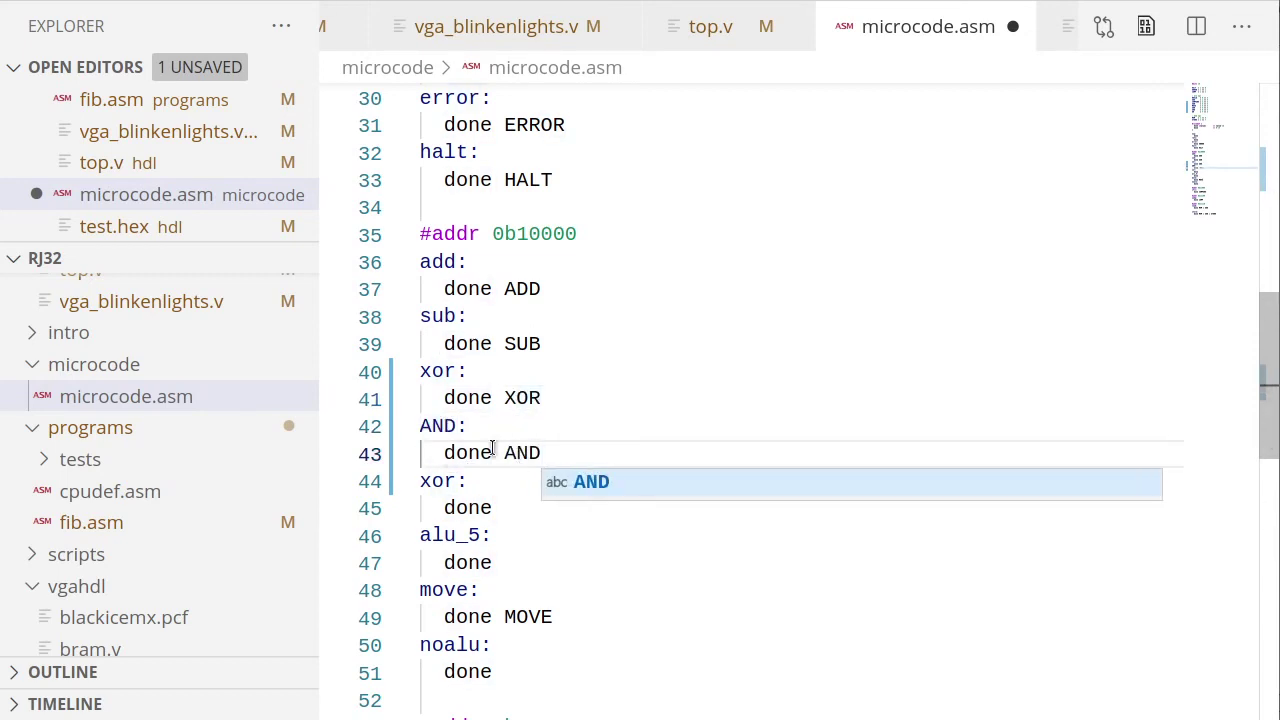
double_click(440, 481)
text(or)
click(534, 507)
text(OR)
click(440, 425)
double_click(440, 425)
text(and:)
double_click(452, 535)
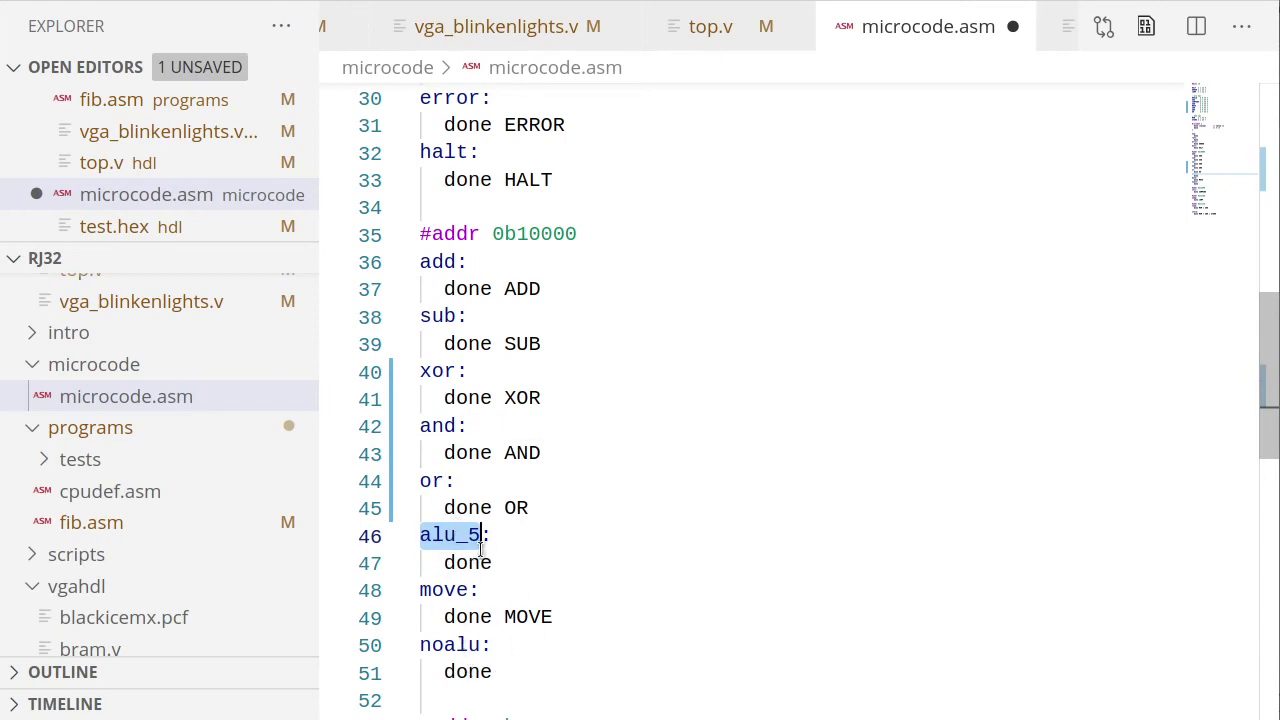
Step: Save microcode.asm and rebuild the microcode in the terminal with make mc
key(ctrl+s)
click(177, 2)
click(188, 15)
text(make mc)
key(Return)
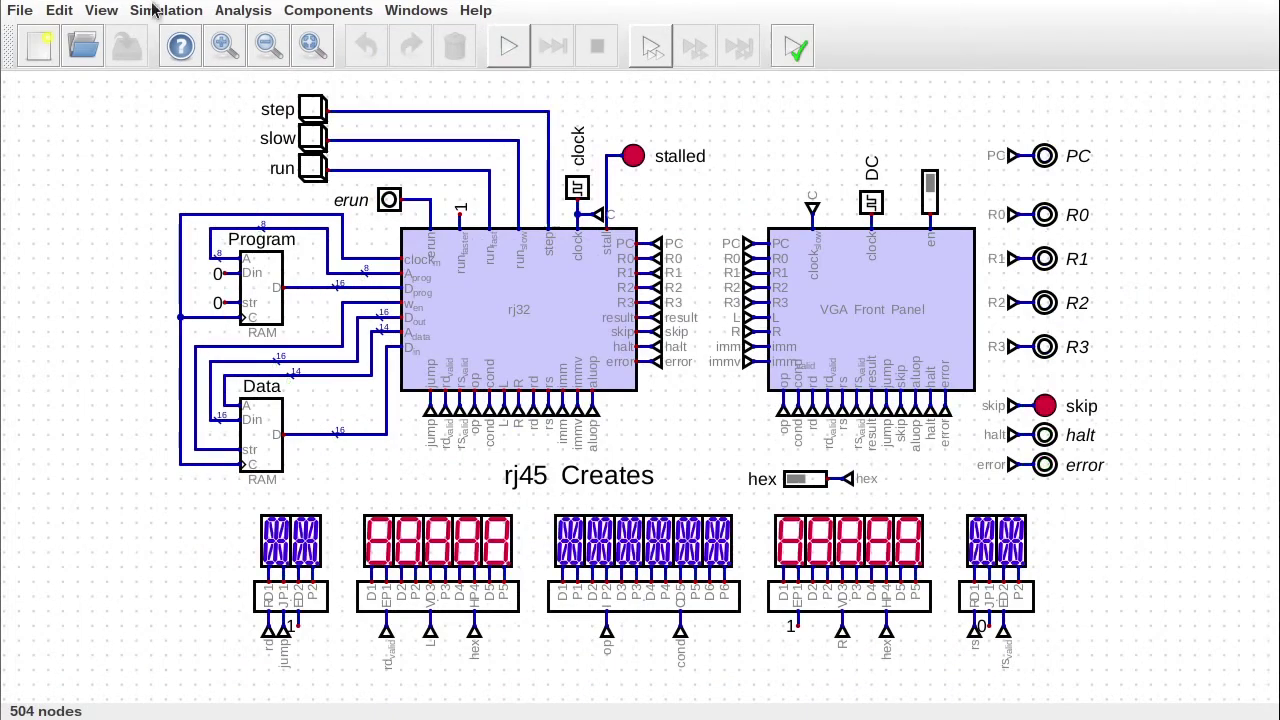
Step: Switch to Digital, run all circuit tests, check the results and dismiss them
click(153, 9)
click(197, 348)
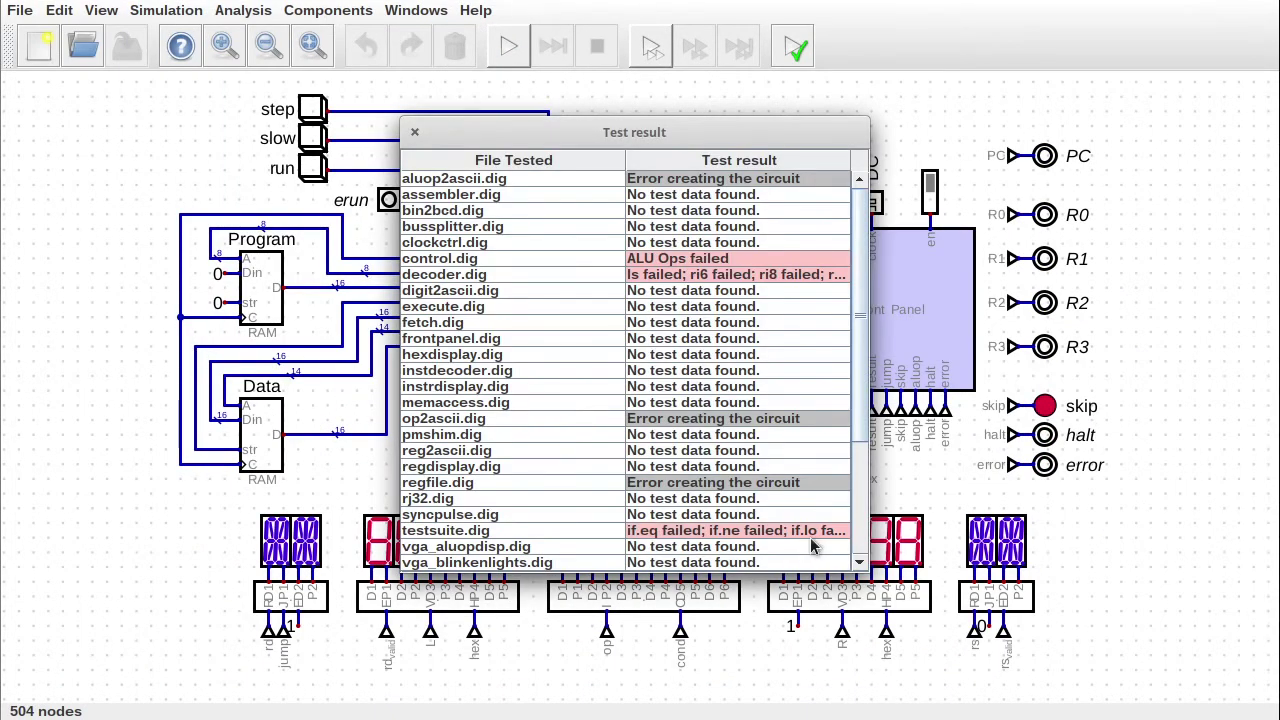
click(414, 133)
Step: Open the execute circuit inside rj32, rewire the upper inputs of the result multiplexer and save the circuit
right_click(576, 302)
click(646, 344)
right_click(799, 399)
click(862, 445)
scroll(833, 147, up, 8)
drag(729, 168, 798, 194)
drag(668, 173, 717, 185)
drag(717, 183, 797, 163)
click(153, 92)
Step: Rerun all circuit tests from the execute circuit, review the results list and dismiss it
click(175, 57)
click(225, 394)
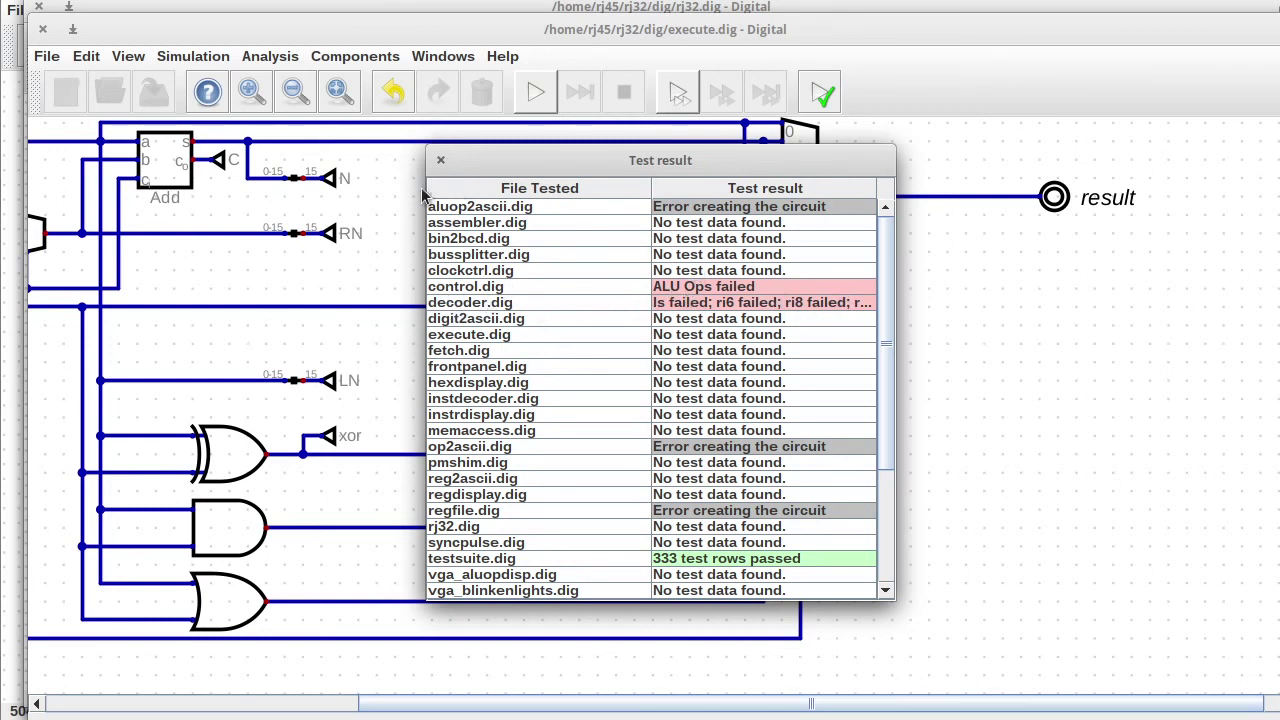
scroll(808, 517, down, 4)
scroll(736, 435, up, 1)
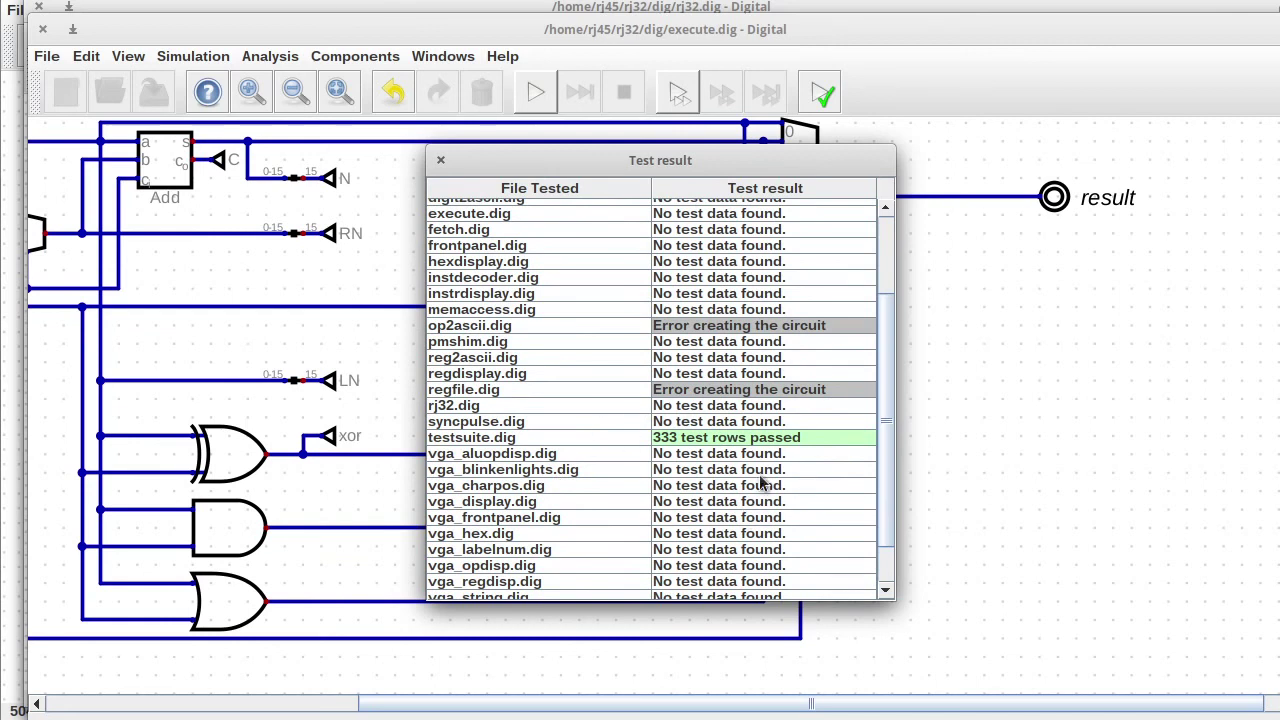
mouse_move(886, 384)
mouse_down()
mouse_move(883, 334)
mouse_move(882, 376)
mouse_up()
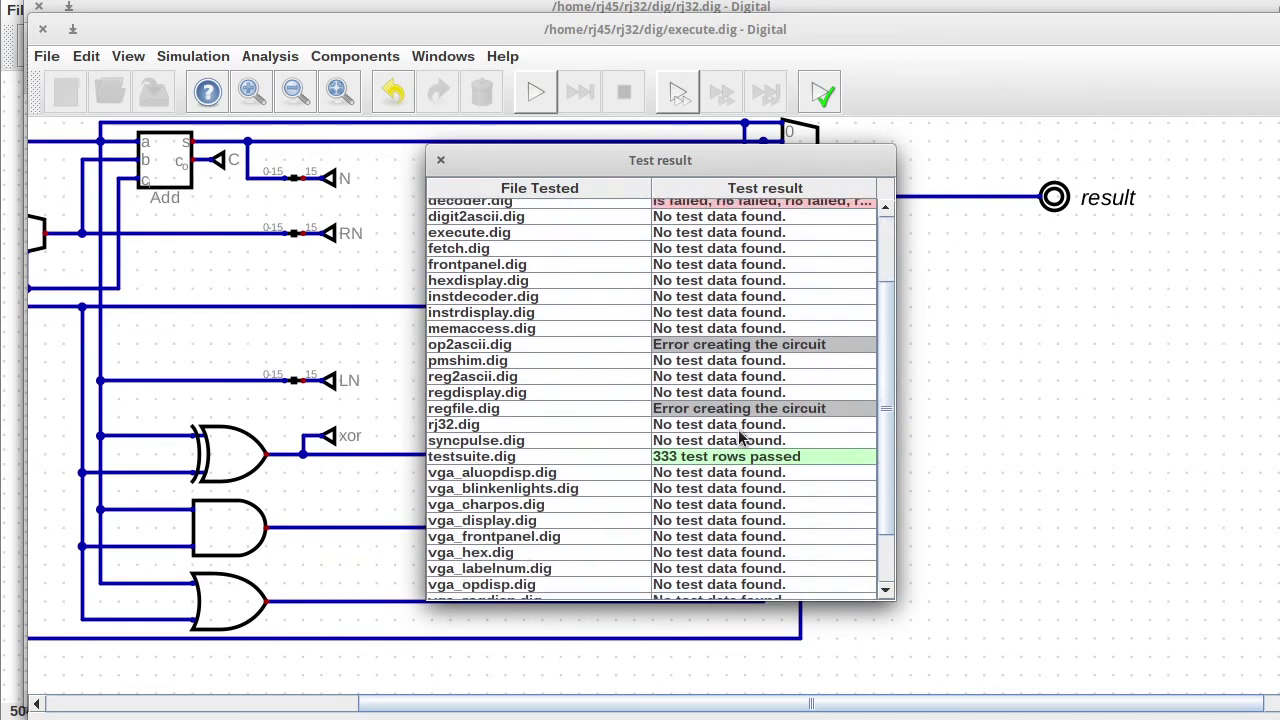
click(441, 161)
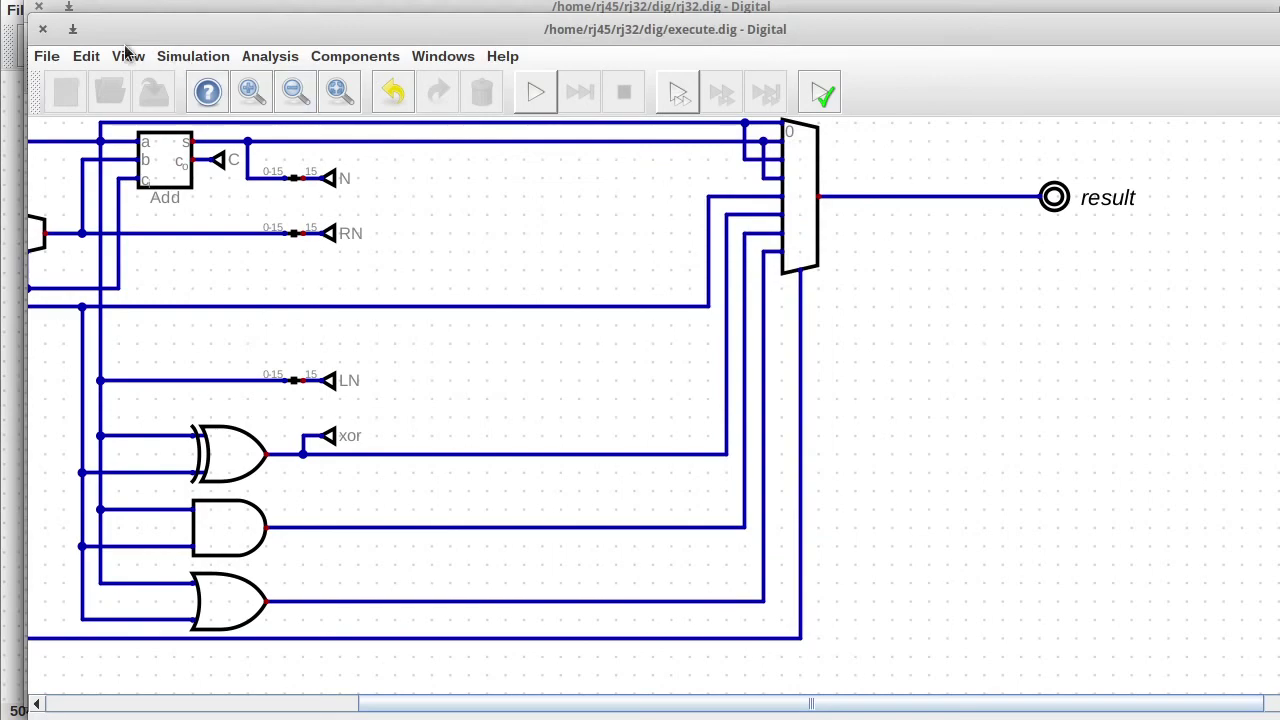
Step: Return to the top-level circuit, start its simulation with the step input and toggle the VGA Front Panel's enable switch
click(43, 29)
click(39, 7)
click(509, 46)
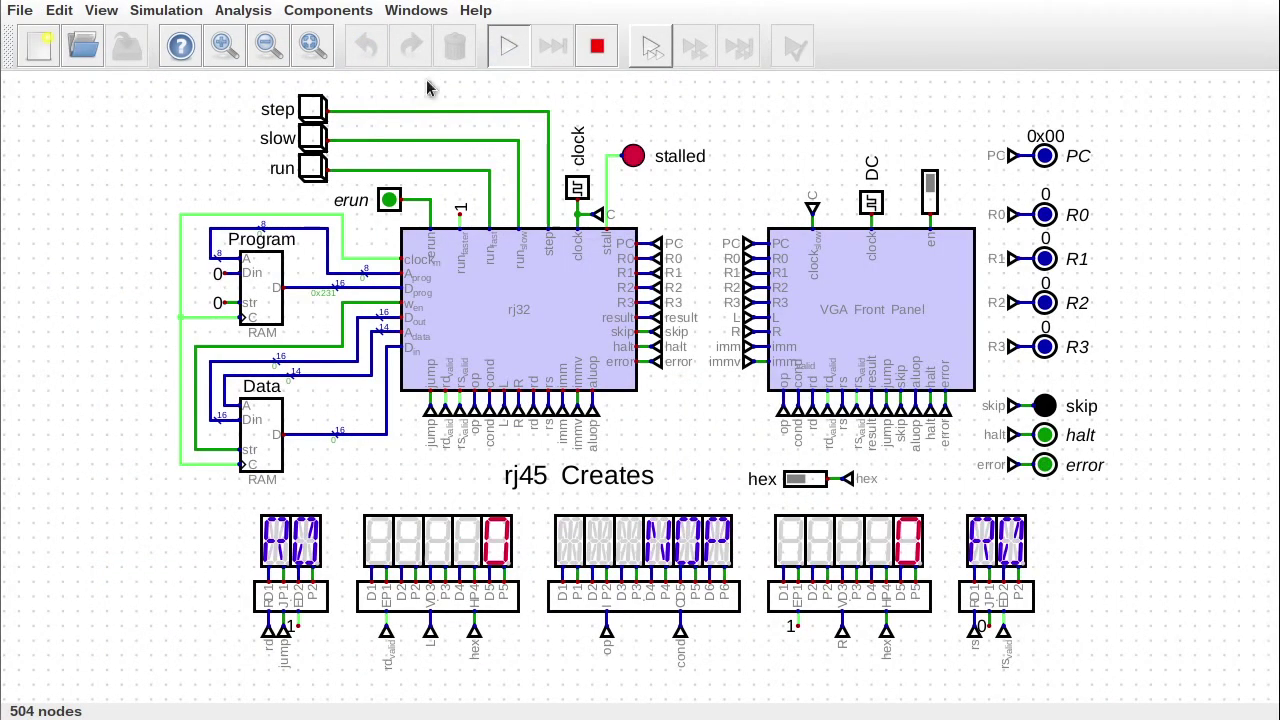
click(313, 109)
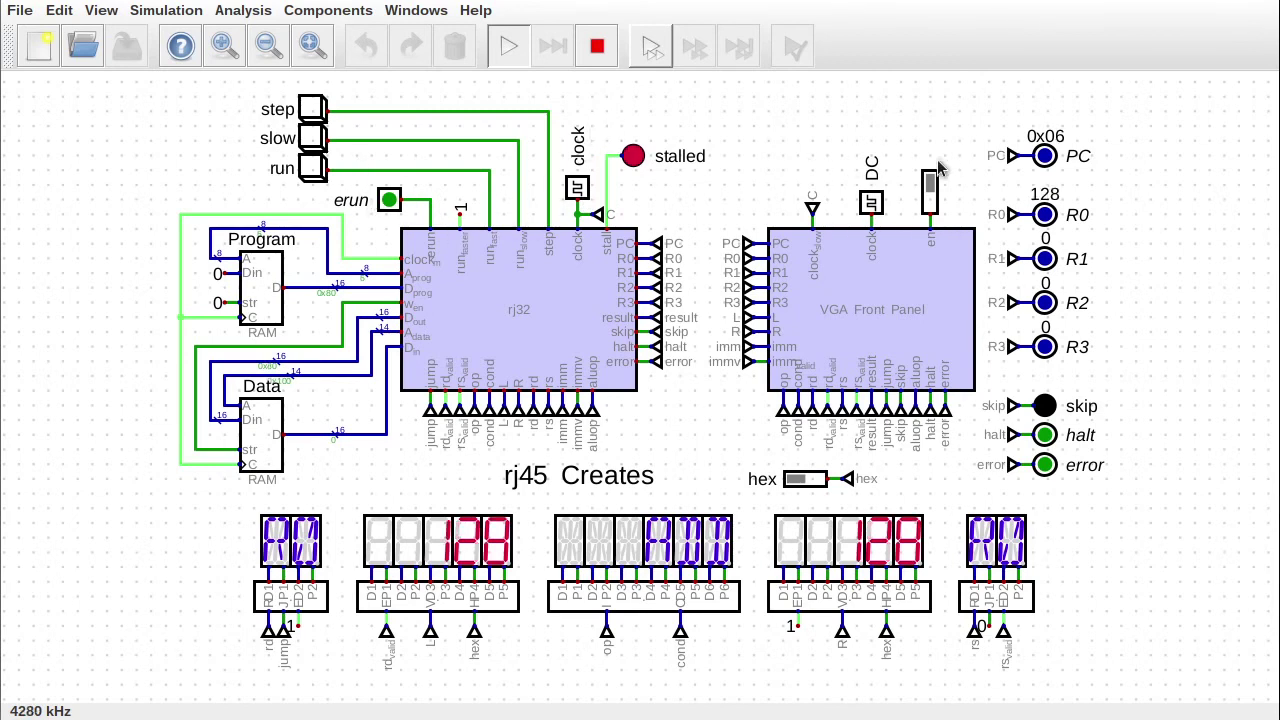
click(930, 200)
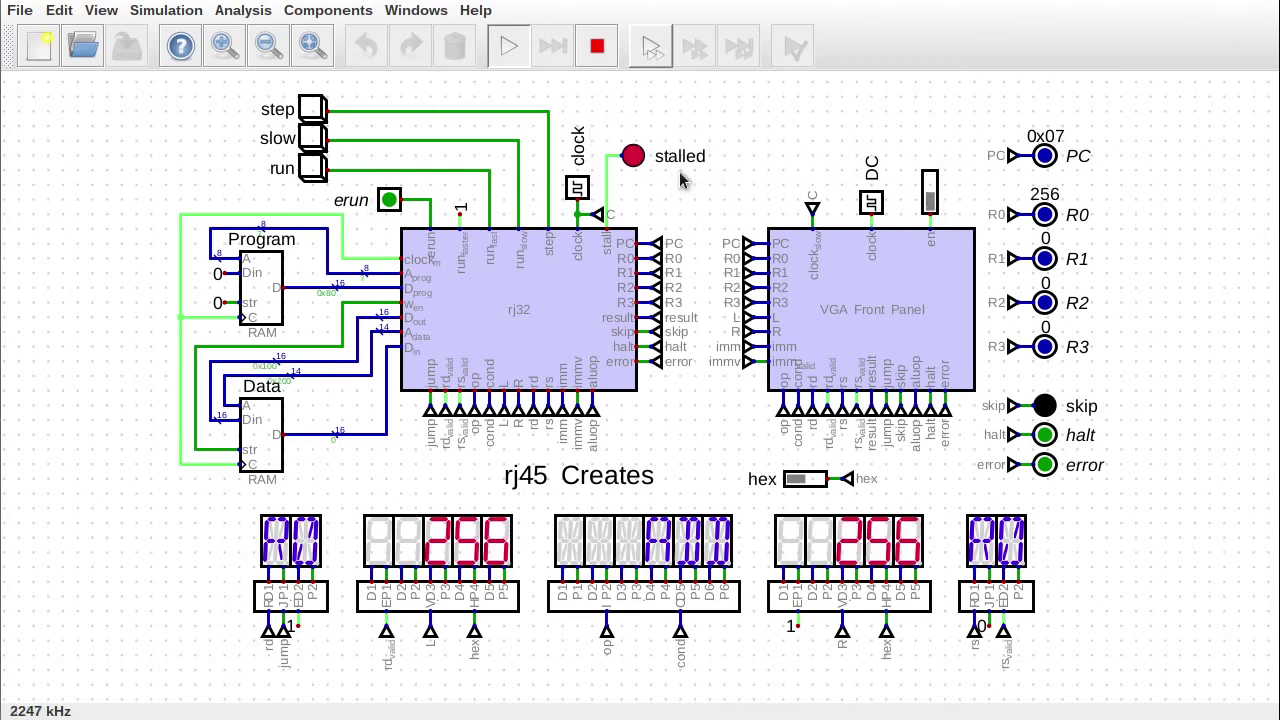